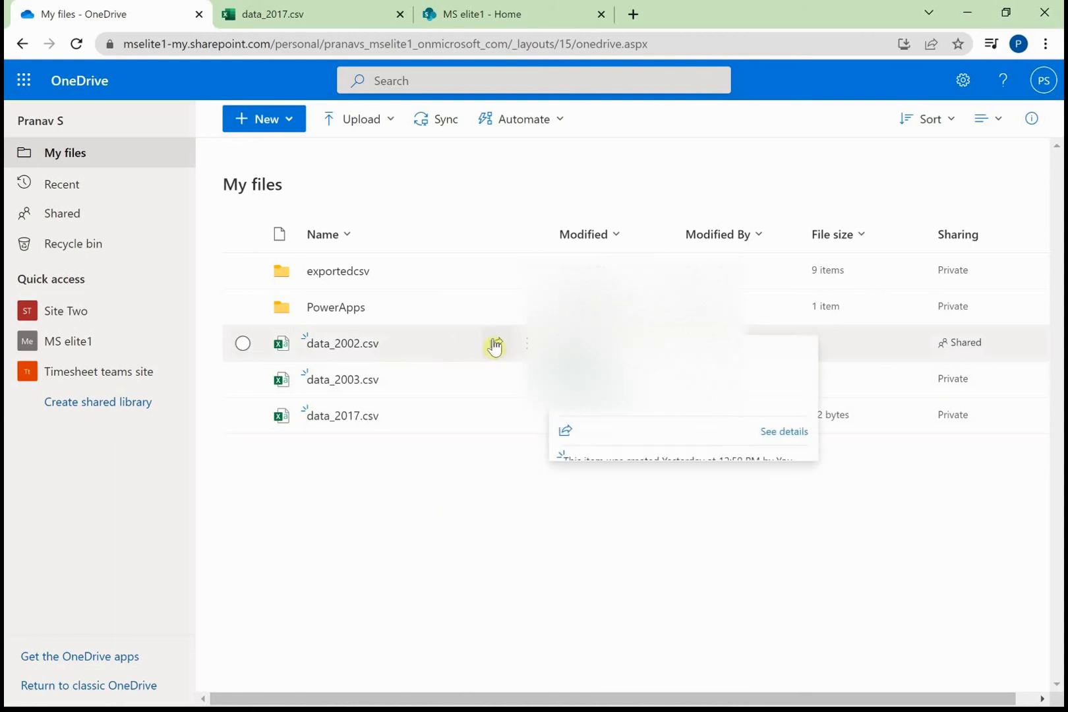
# Review the contents of data_2017.csv and return to the list of files in OneDrive.
pyautogui.click(368, 8)
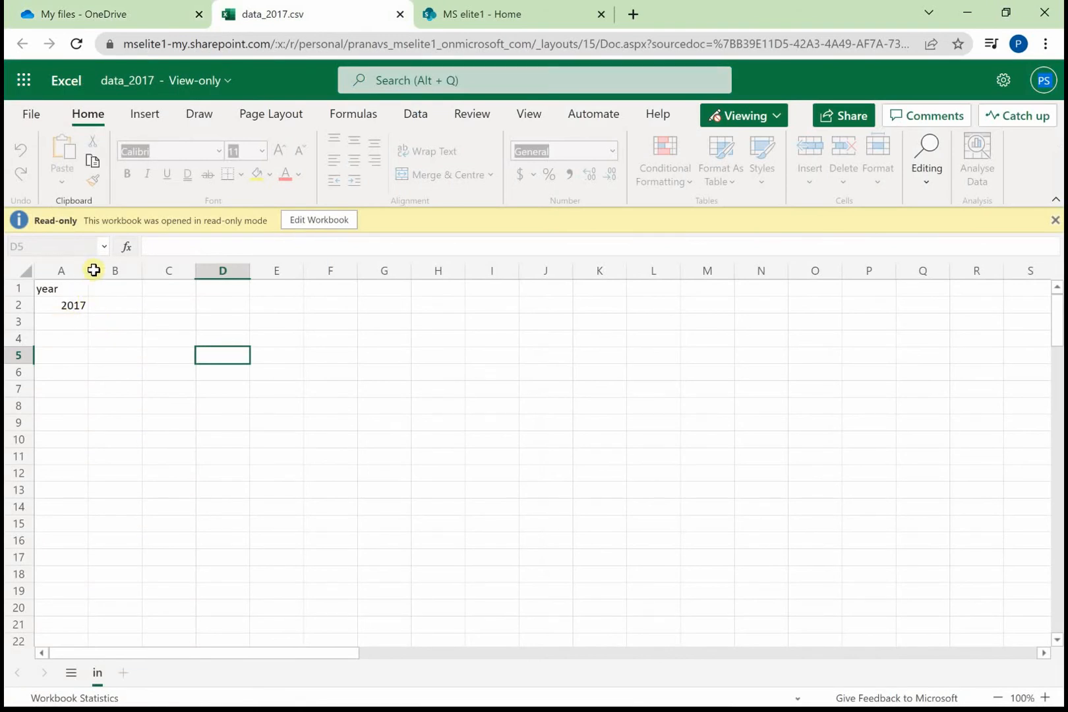
pyautogui.click(188, 10)
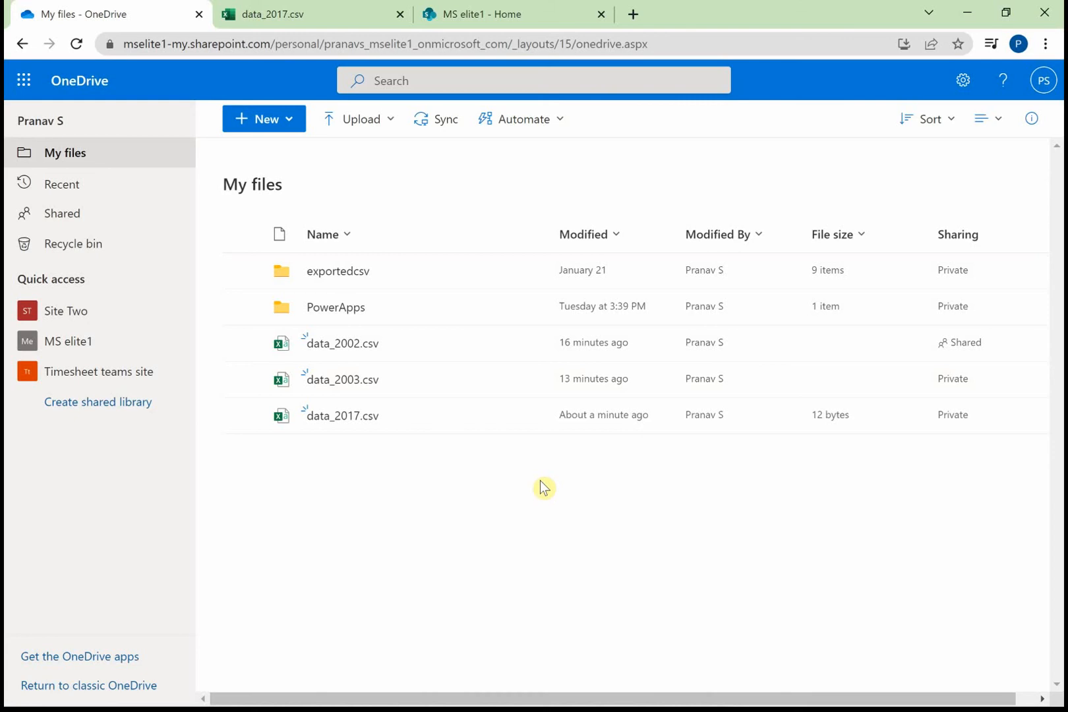
pyautogui.click(310, 9)
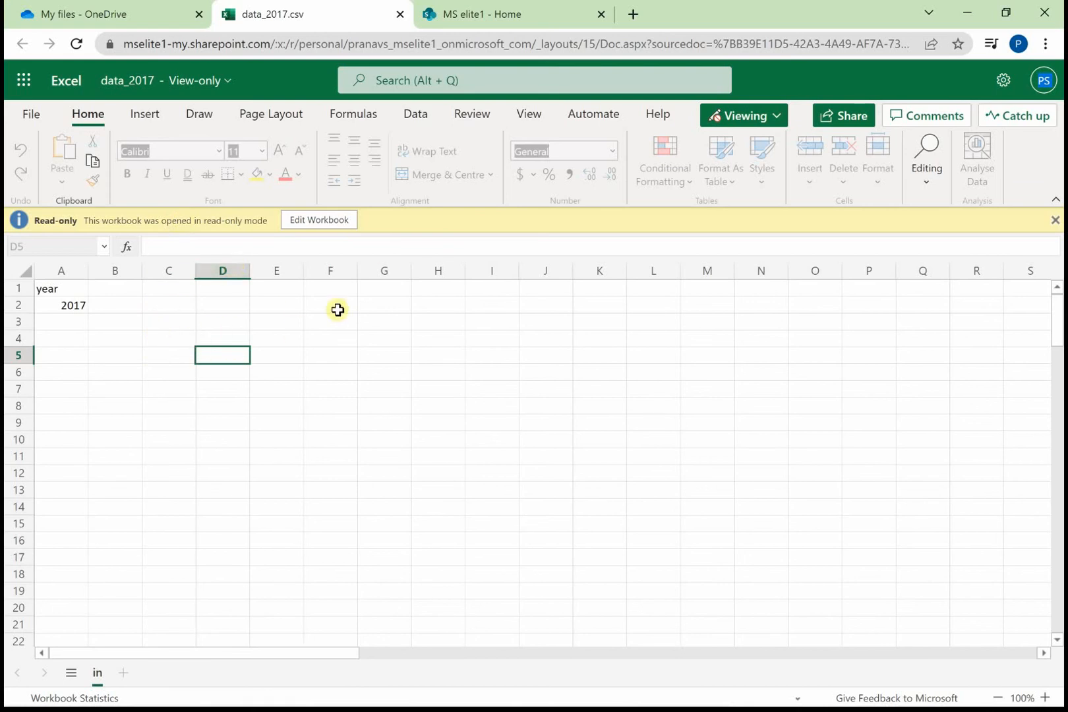
pyautogui.click(148, 11)
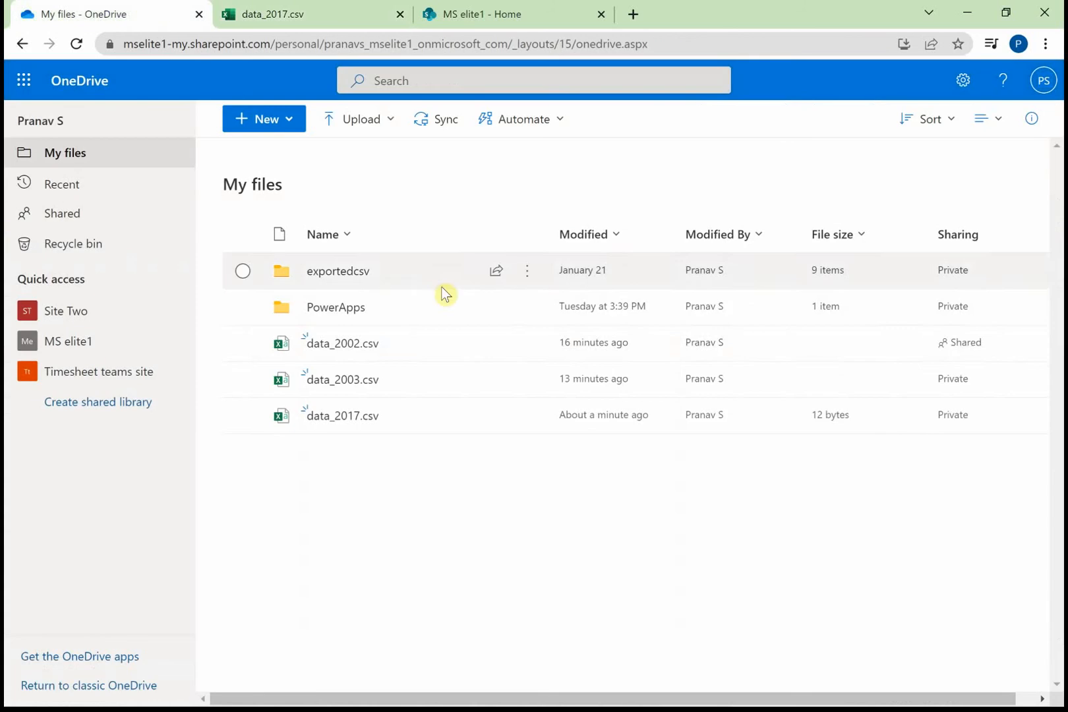
# Open data_2002.csv from OneDrive in the desktop Excel app.
pyautogui.rightClick(536, 347)
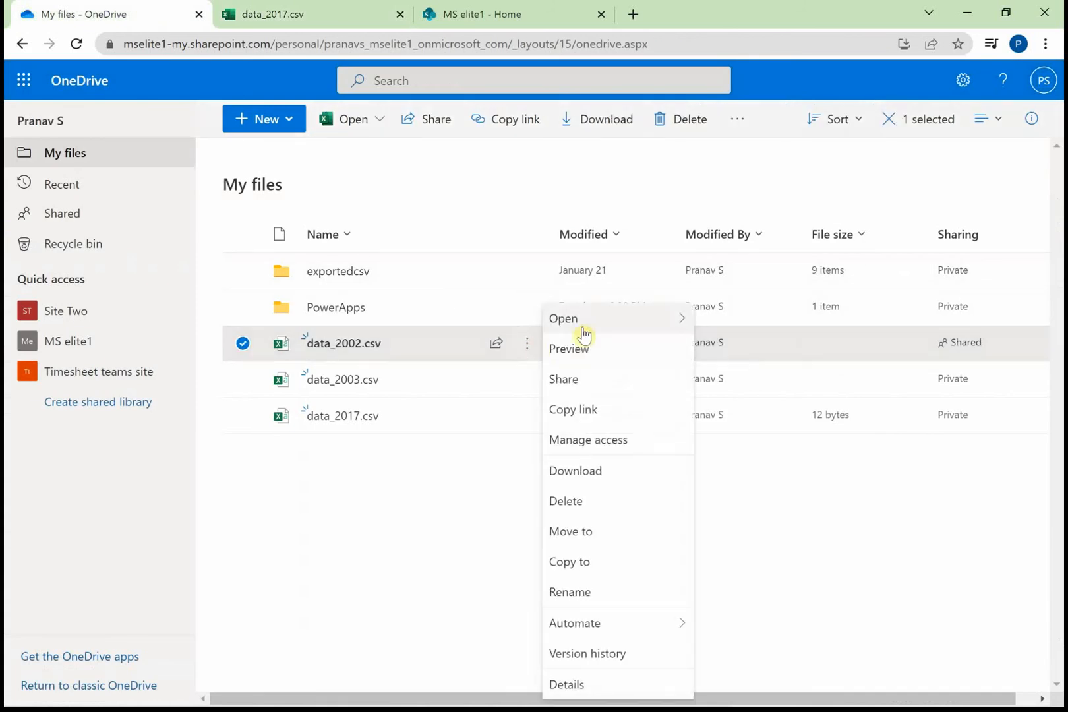
pyautogui.moveTo(652, 321)
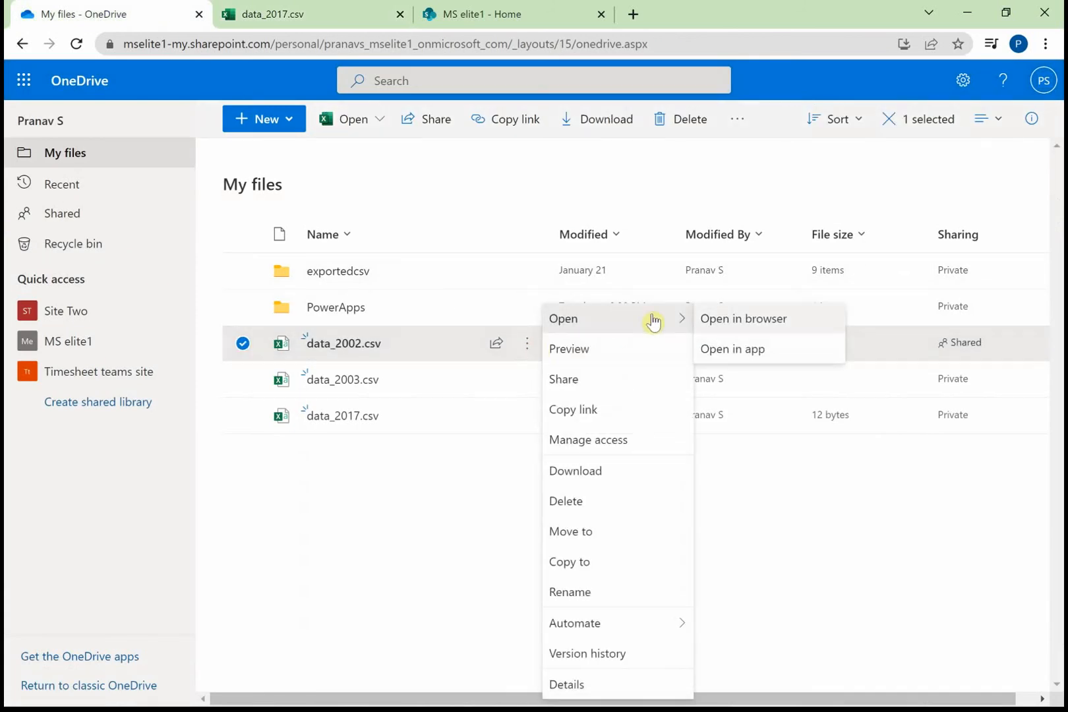
pyautogui.click(761, 354)
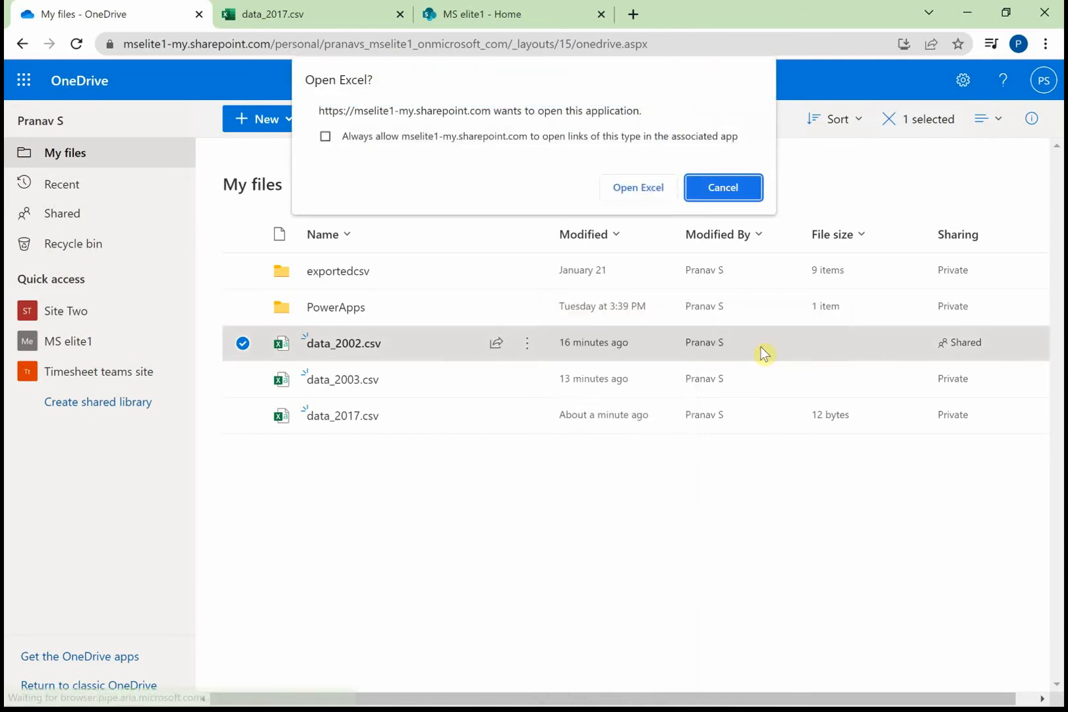
pyautogui.click(638, 185)
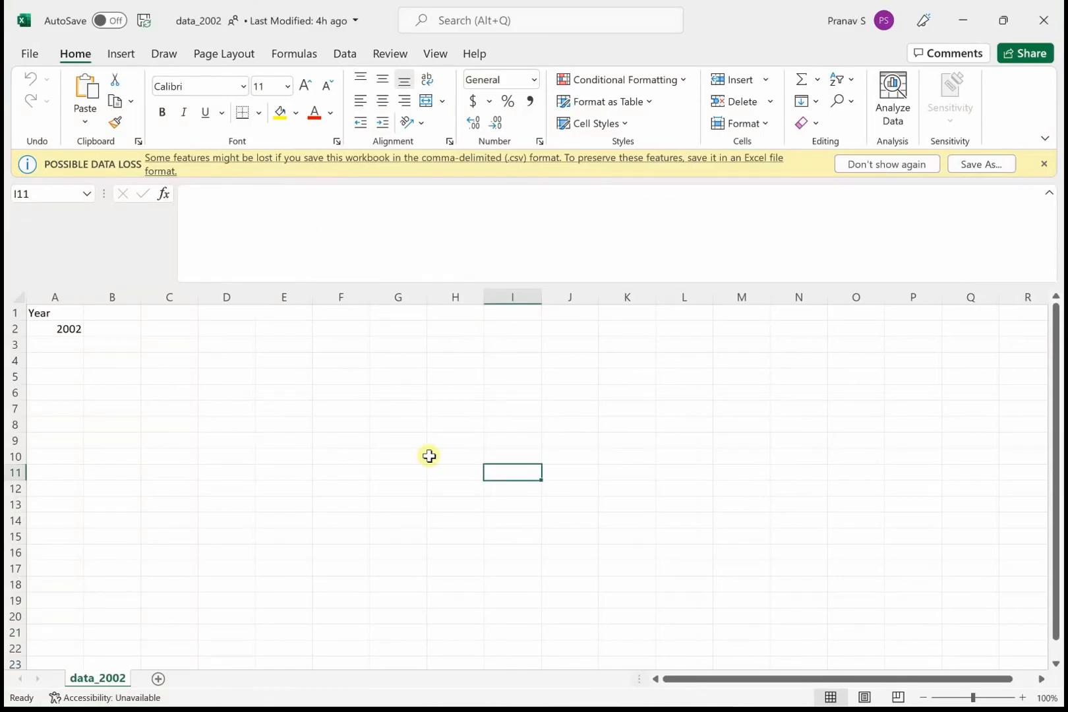
pyautogui.click(269, 455)
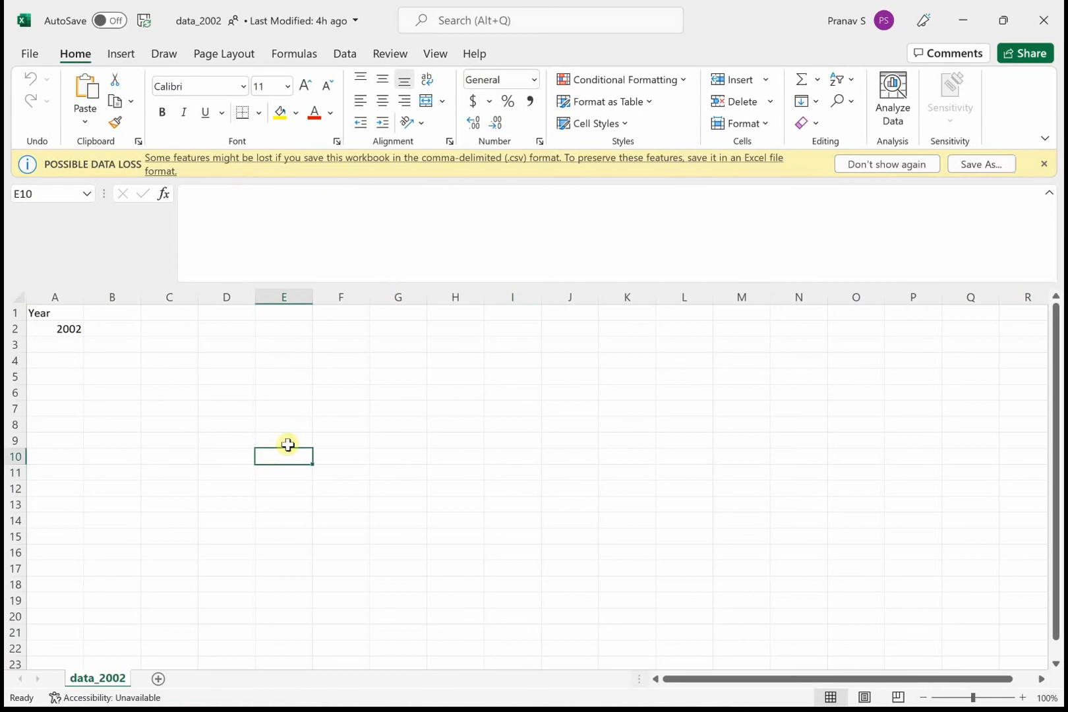
# Copy the file path of the data_2002 workbook from its file information and return to the sheet.
pyautogui.click(38, 54)
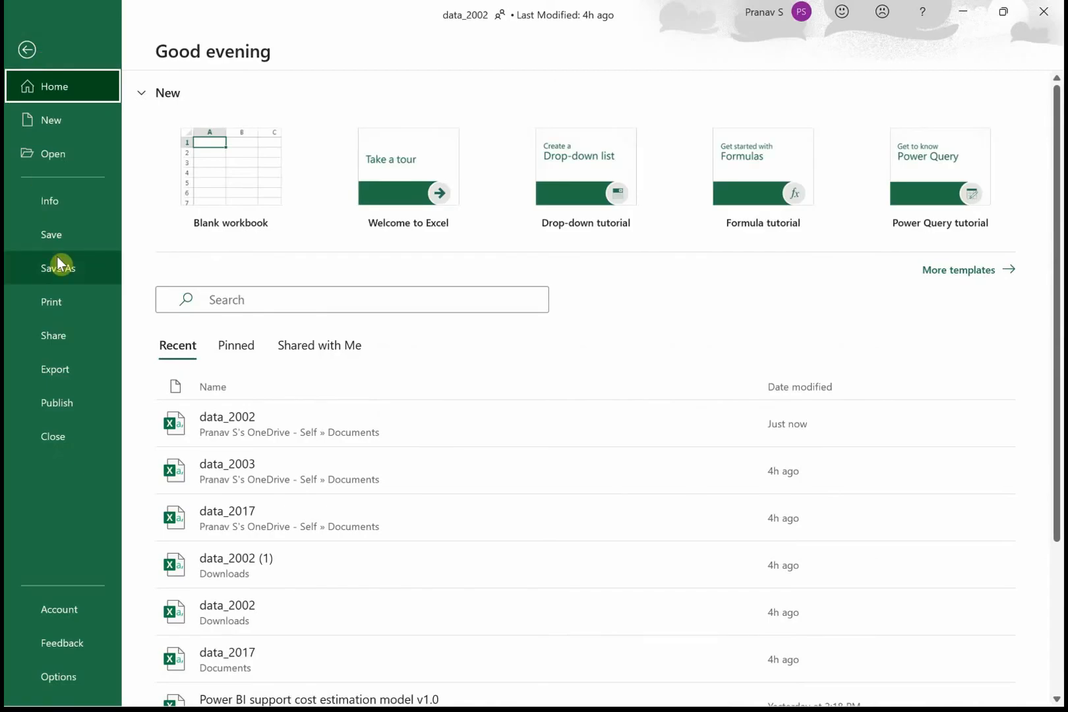
pyautogui.click(84, 210)
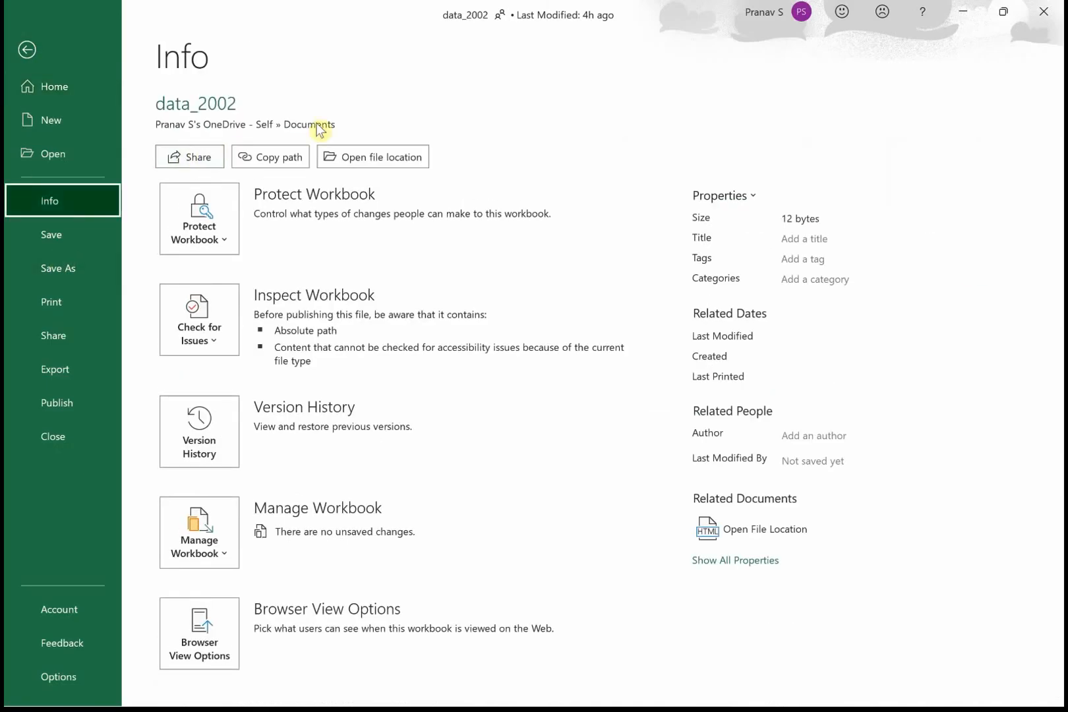
pyautogui.click(285, 159)
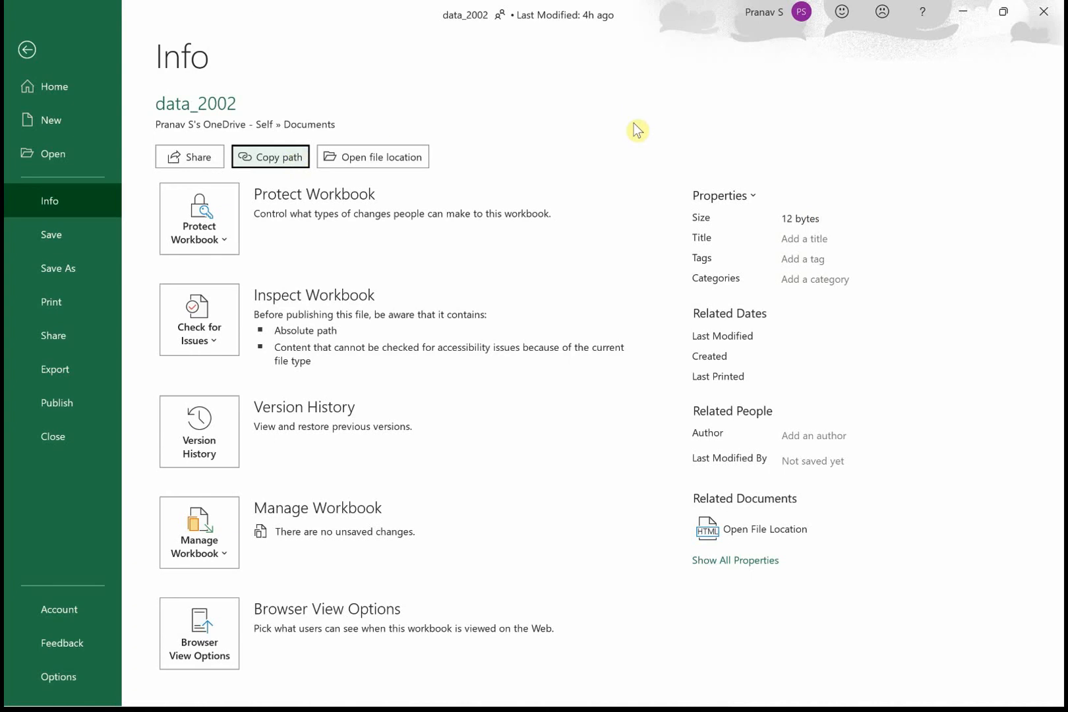
pyautogui.click(10, 48)
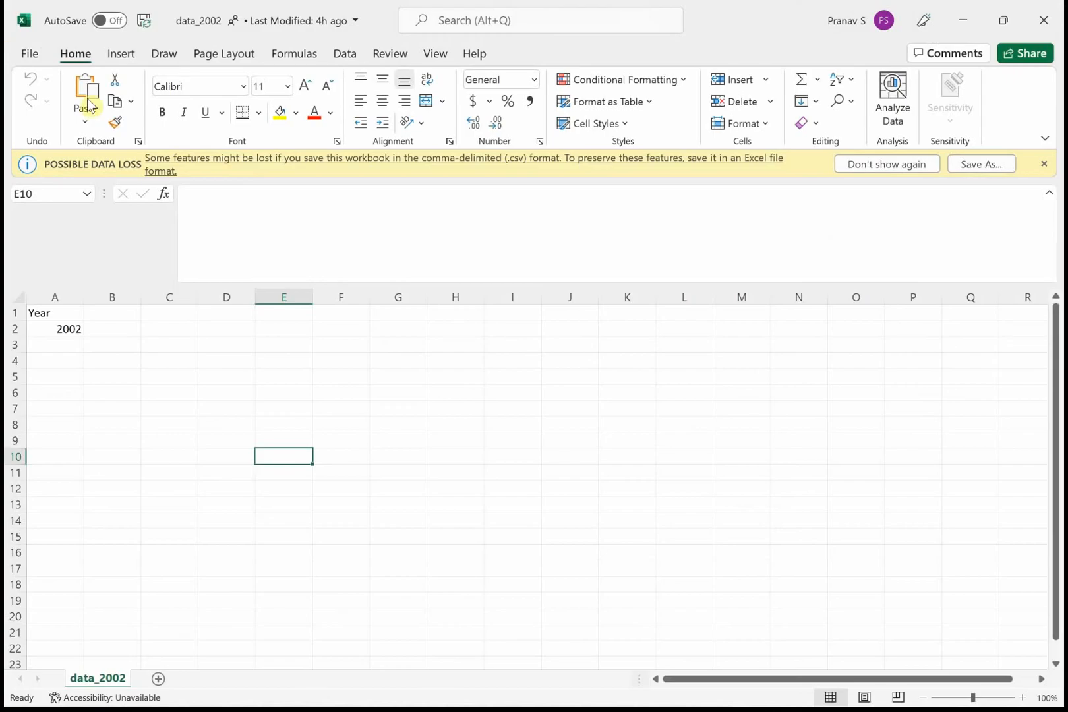
# Switch to Power BI Desktop and enter the copied data_2002.csv path as the URL of a new Web data source.
pyautogui.hotkey('alt', 'Tab')
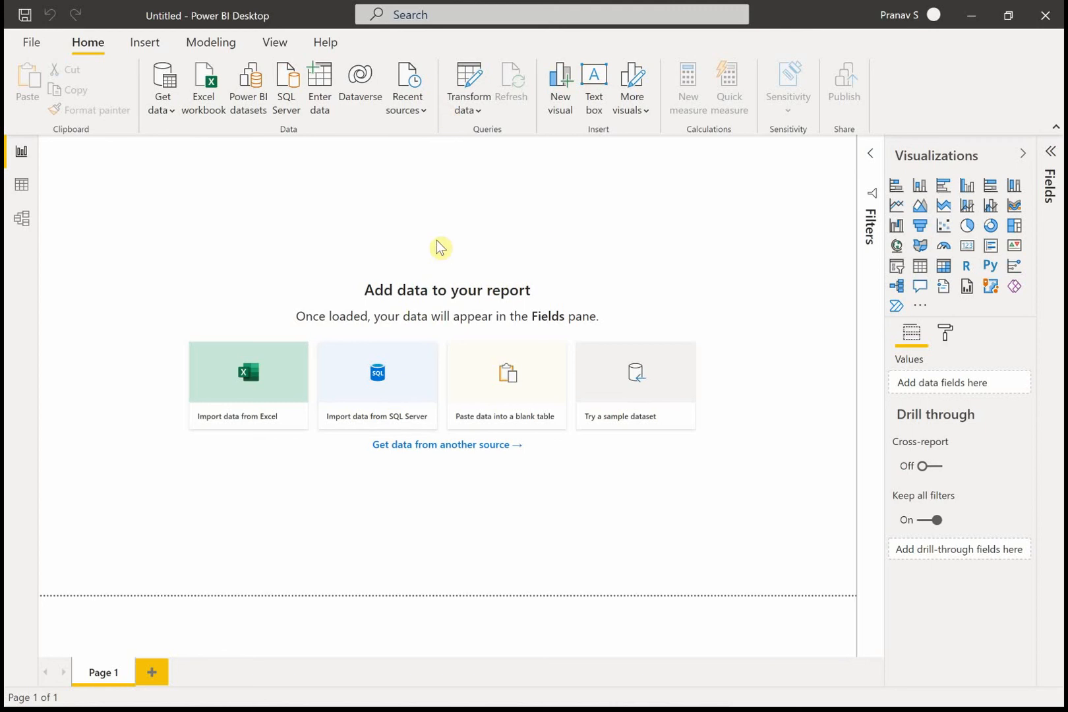
pyautogui.click(172, 117)
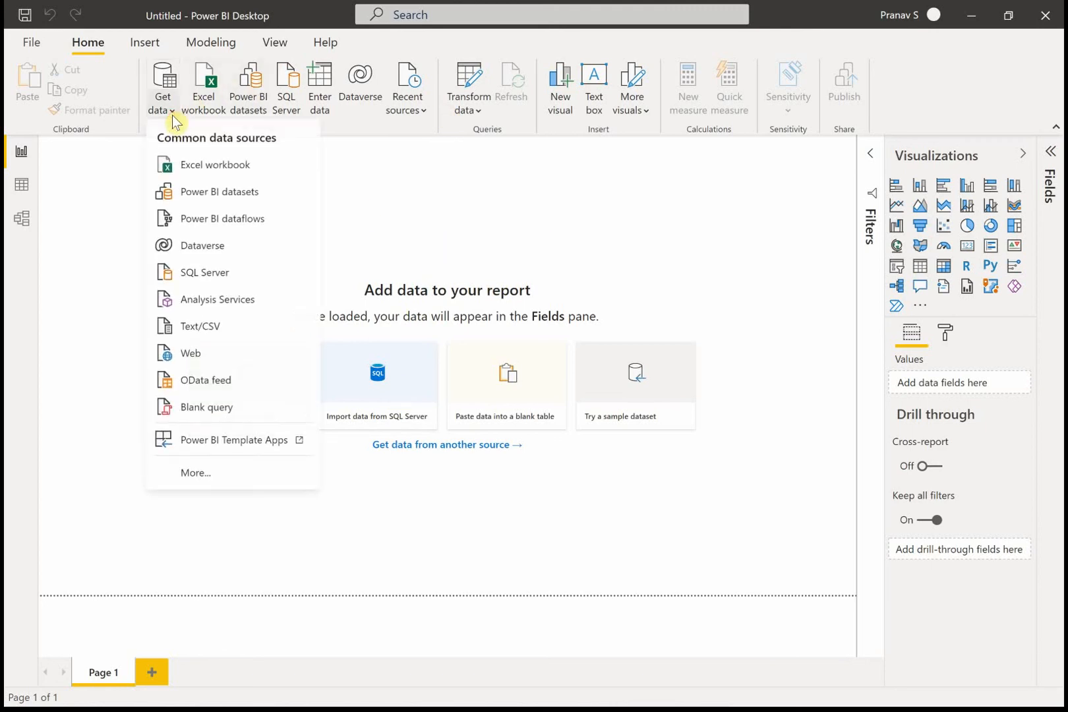
pyautogui.click(234, 356)
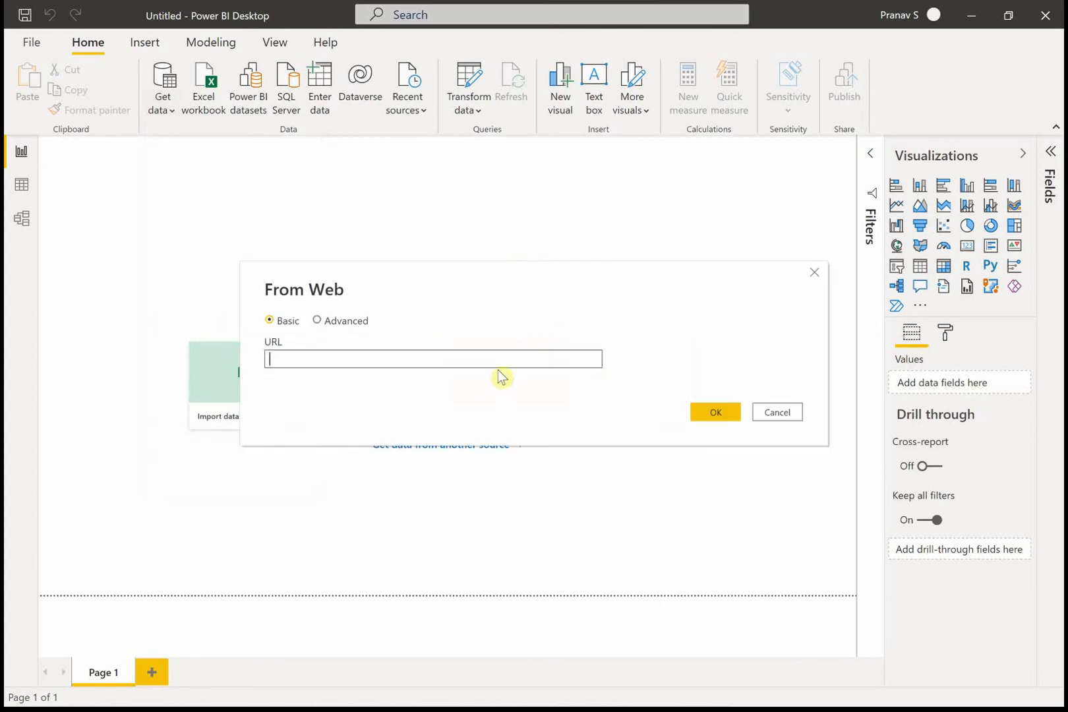
pyautogui.hotkey('ctrl', 'v')
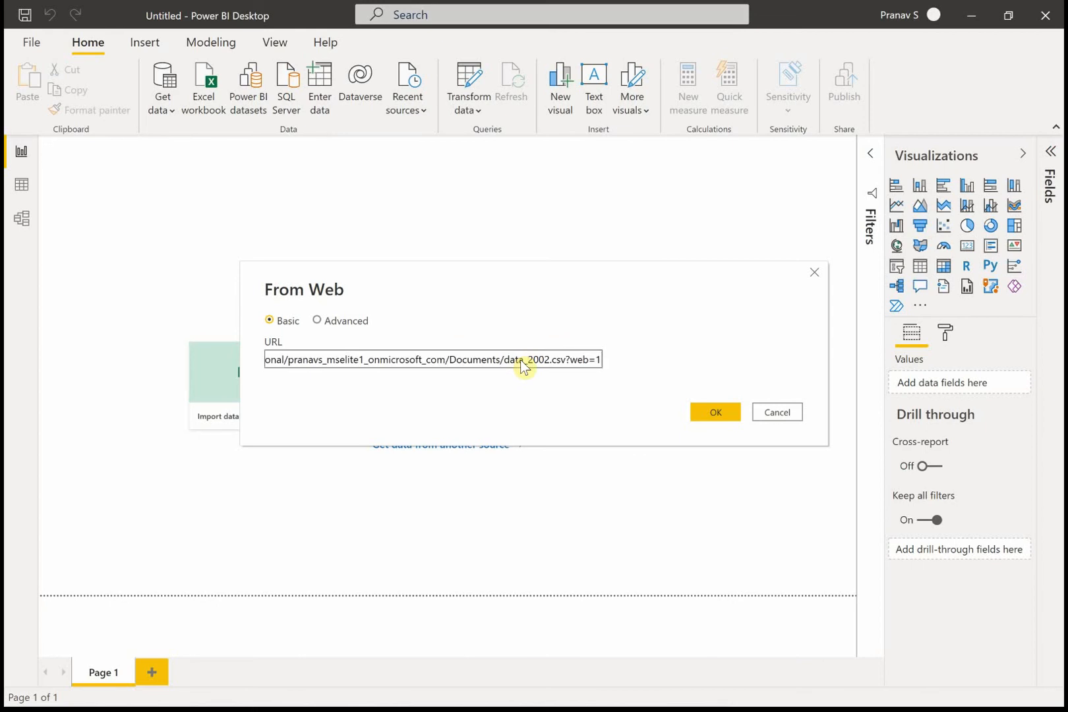
# Remove the ?web=1 suffix from the source URL and load the data_2002 data into the report.
pyautogui.press('BackSpace')
pyautogui.press('BackSpace')
pyautogui.press('BackSpace')
pyautogui.press('BackSpace')
pyautogui.press('BackSpace')
pyautogui.press('BackSpace')
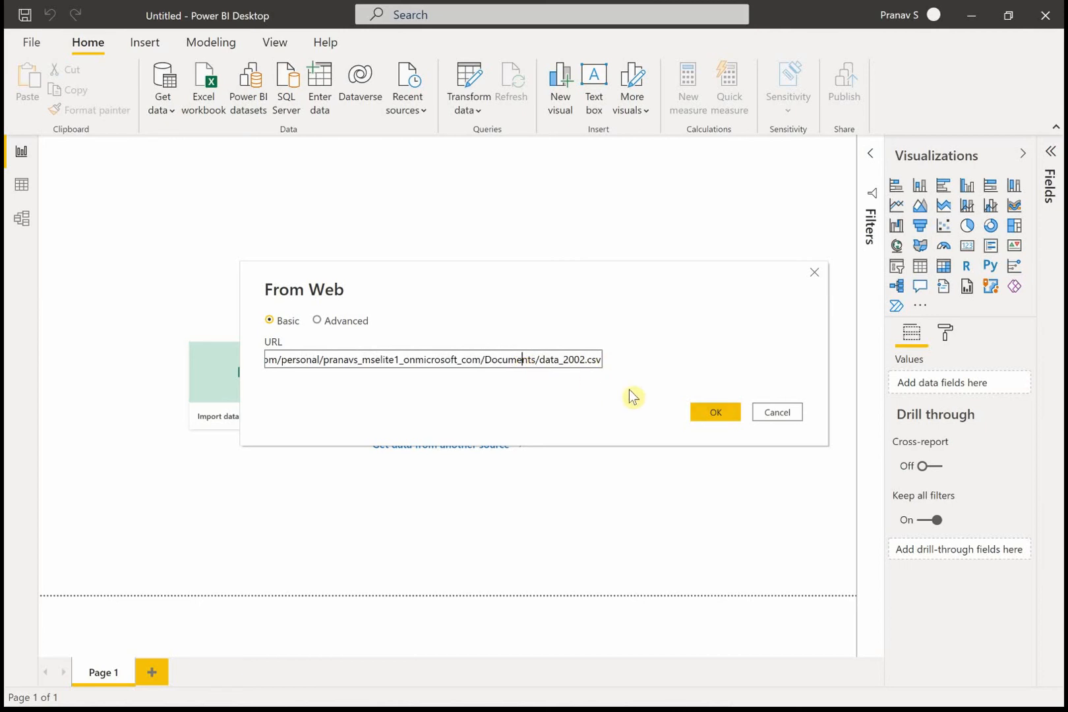
pyautogui.click(707, 414)
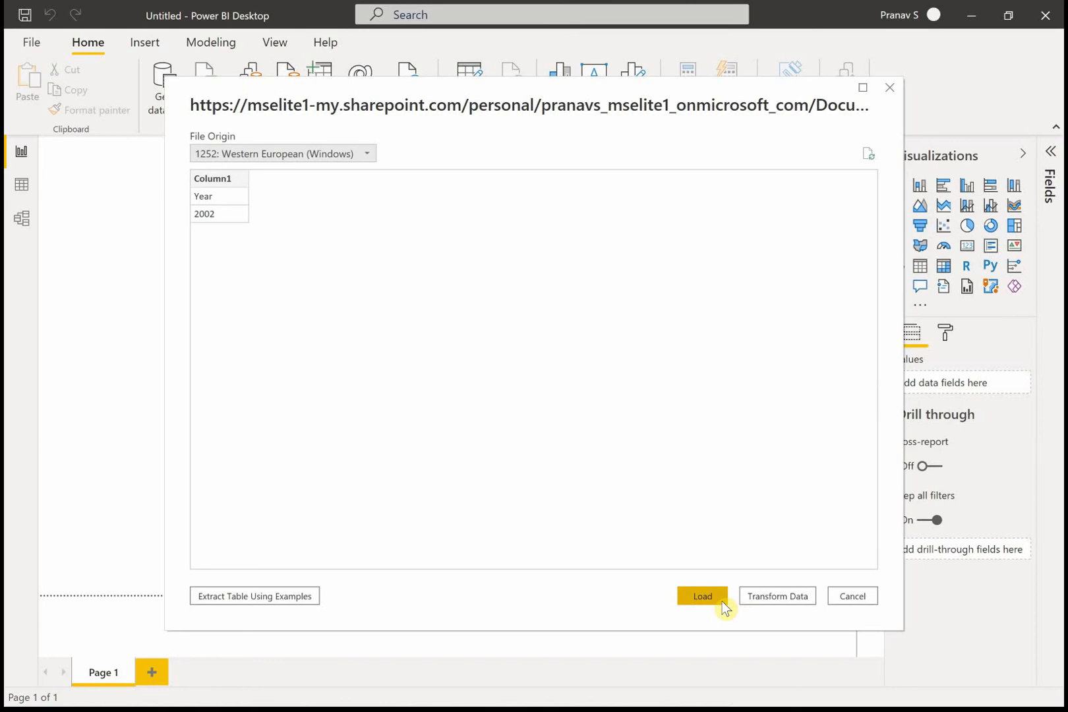
pyautogui.click(723, 601)
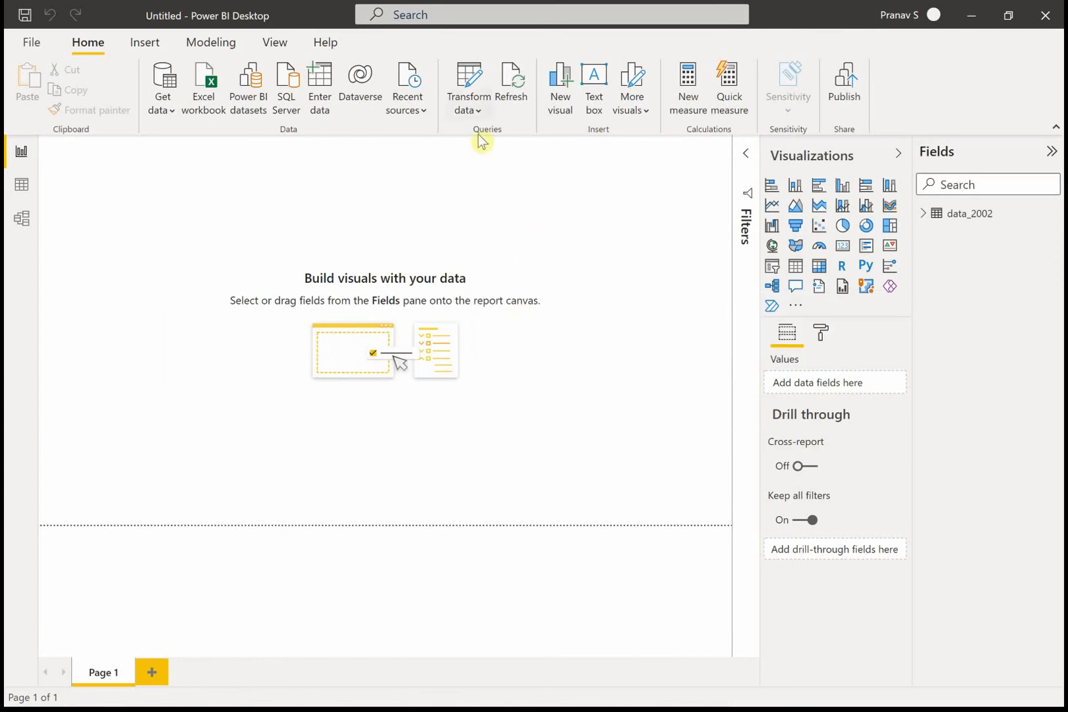
# Open the Power Query Editor and create a blank query with {1..10} as its source.
pyautogui.click(464, 86)
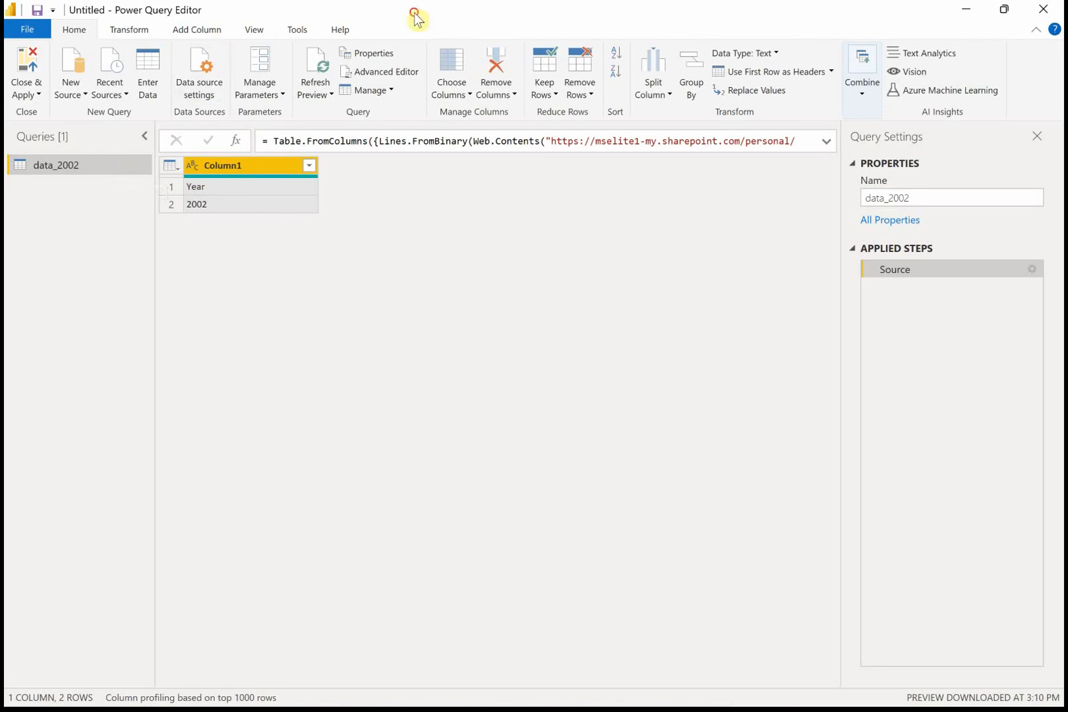
pyautogui.rightClick(74, 256)
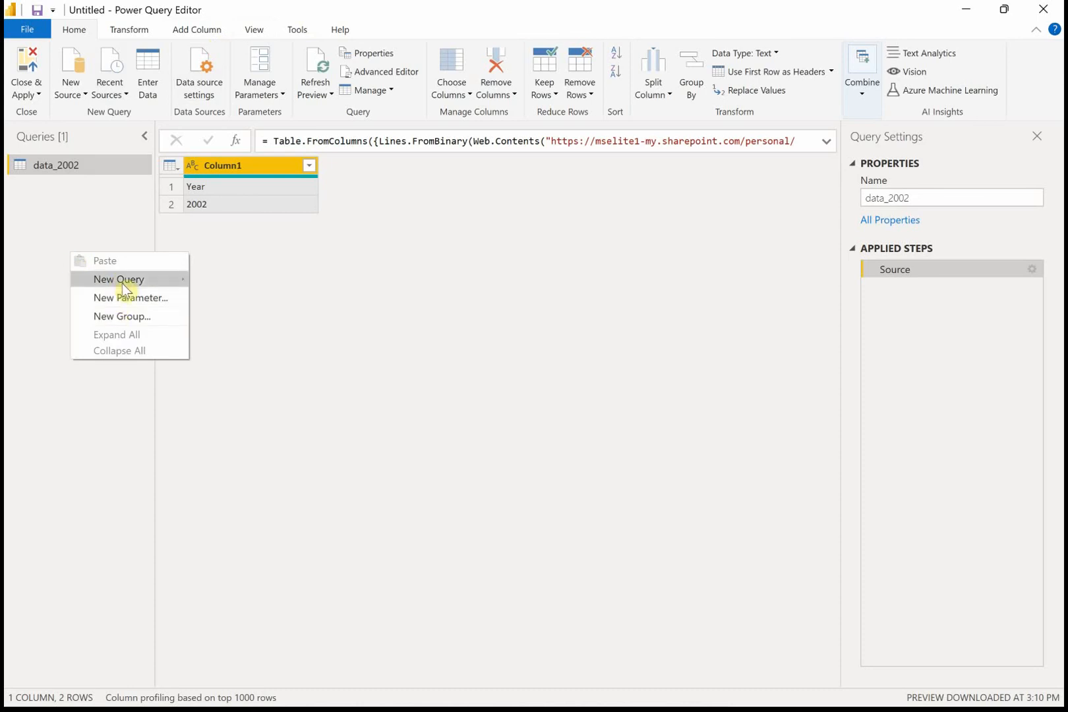
pyautogui.moveTo(124, 287)
pyautogui.click(248, 377)
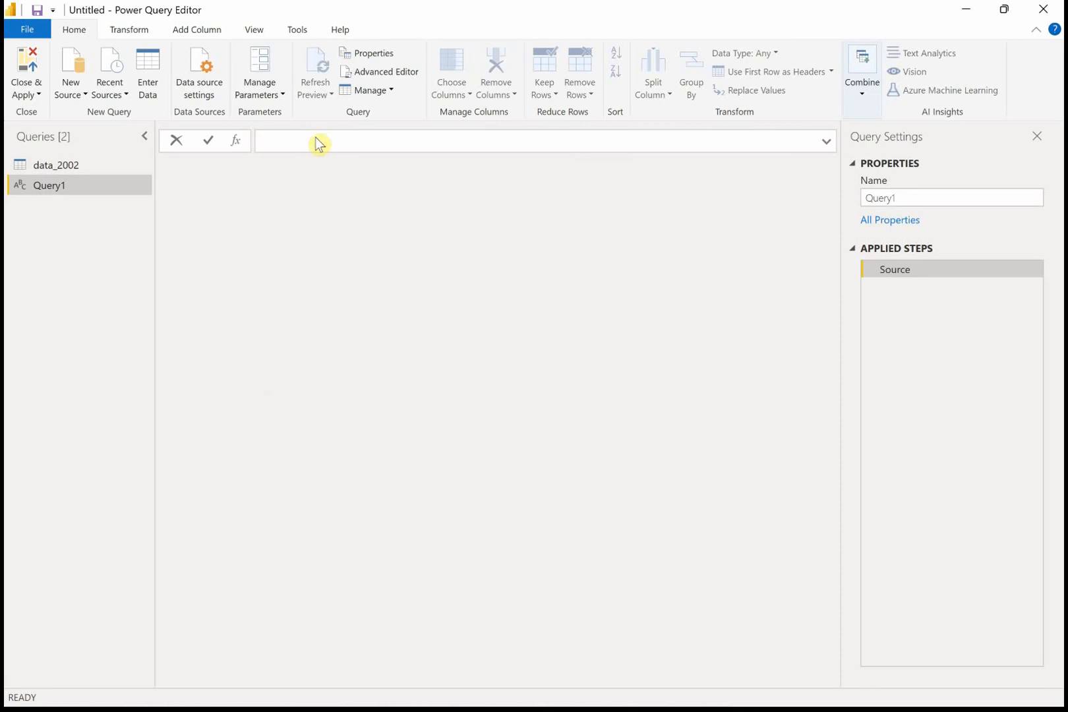
pyautogui.write('1..1')
pyautogui.write('10')
pyautogui.press('Return')
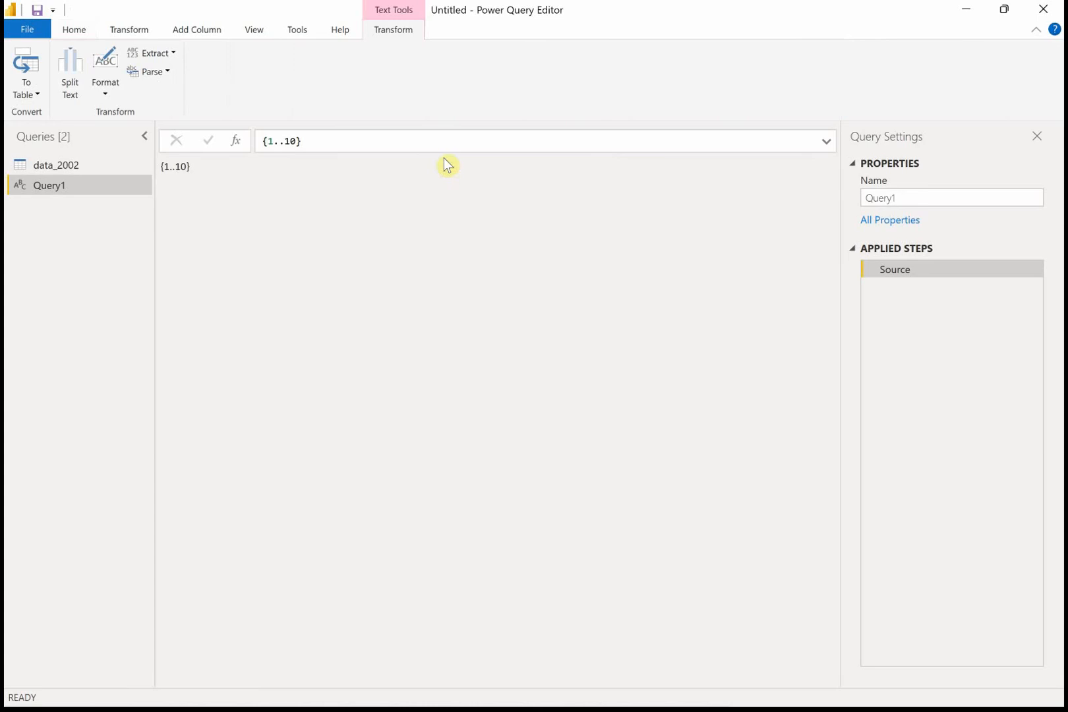
# Convert Query1's text to a list and change the conversion formula to = {1..10}.
pyautogui.click(29, 93)
pyautogui.click(61, 135)
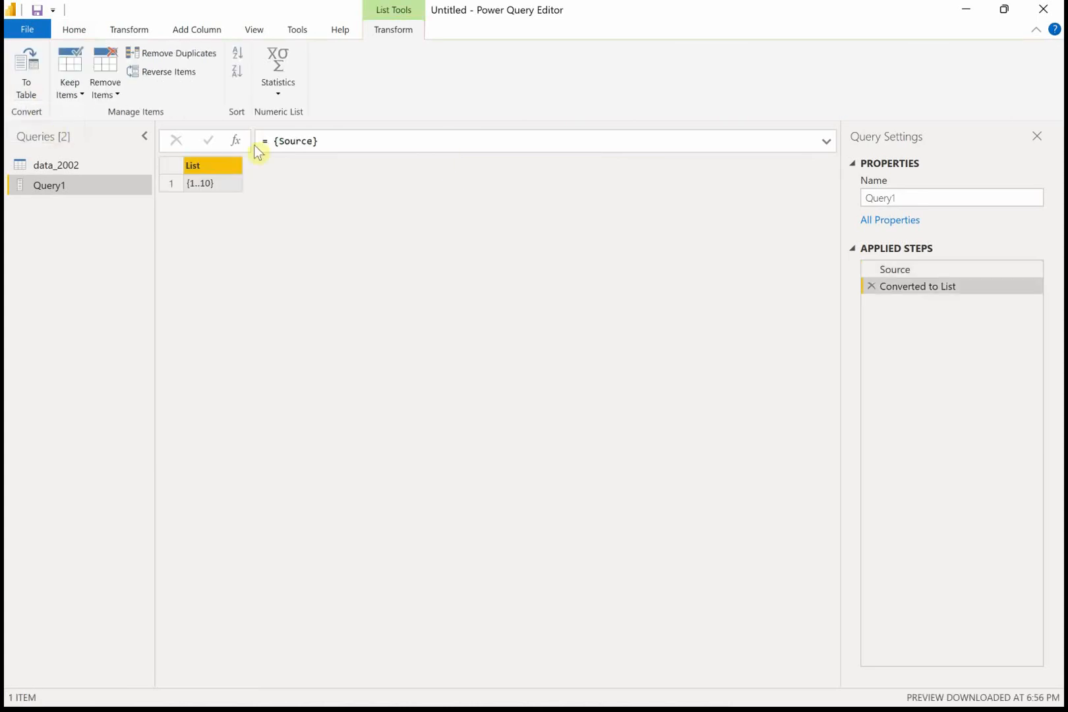
pyautogui.click(307, 142)
pyautogui.press('BackSpace')
pyautogui.press('BackSpace')
pyautogui.press('BackSpace')
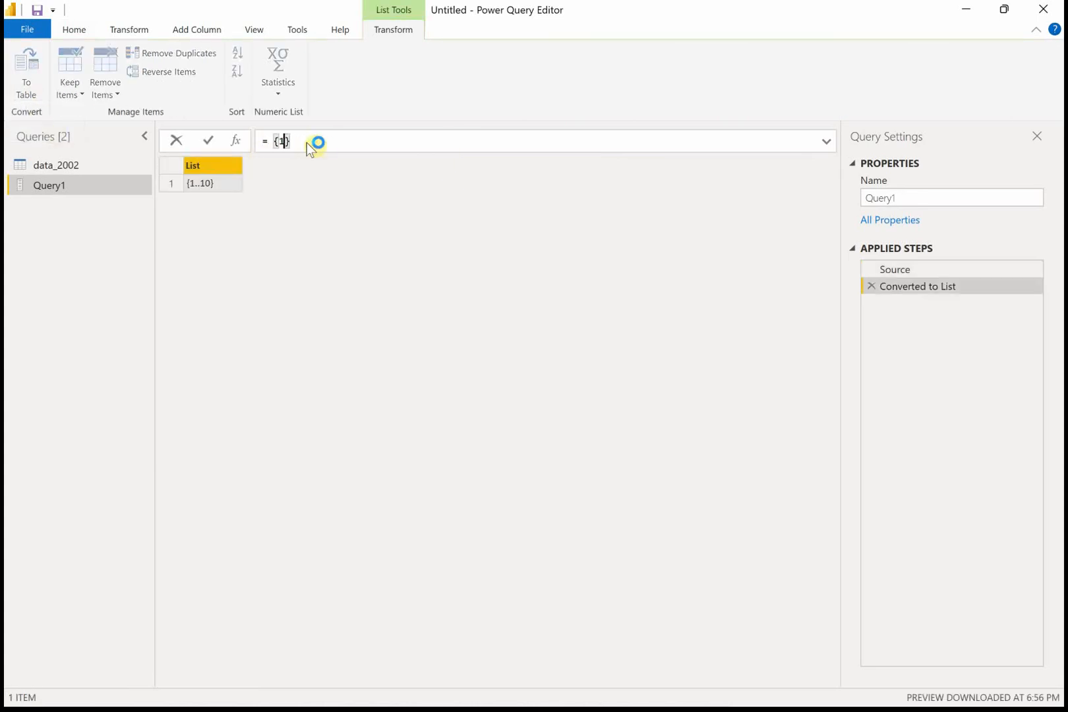
pyautogui.write('1..10')
pyautogui.press('Return')
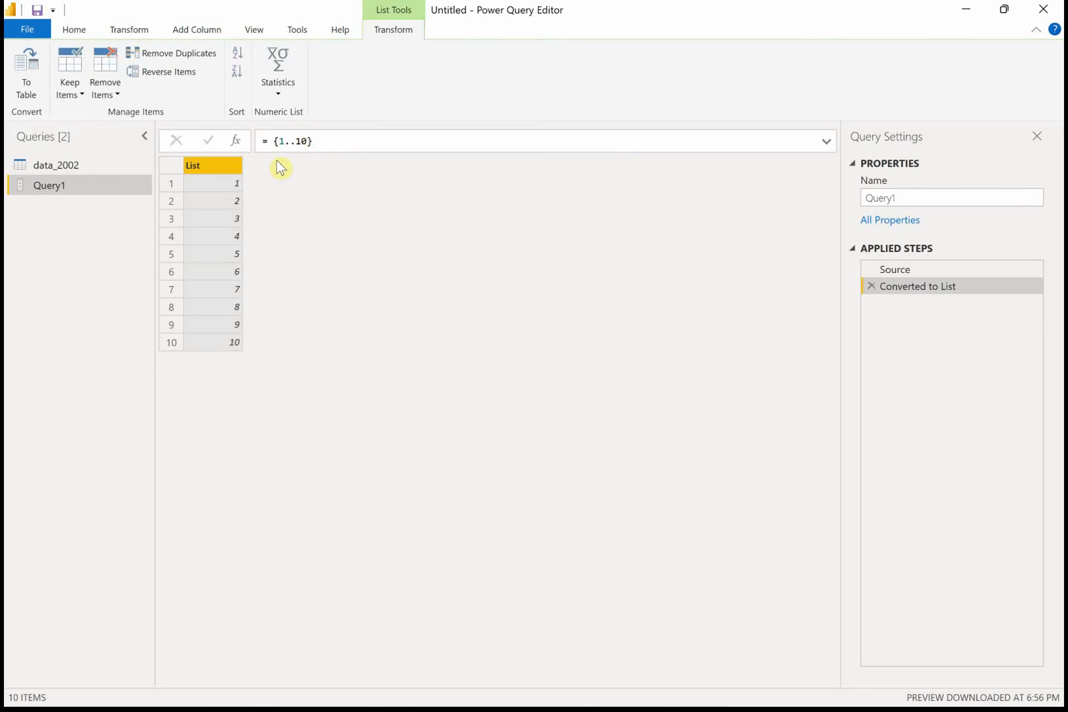
# Convert the number list to a table without a delimiter and rename its column to Numbers.
pyautogui.click(26, 91)
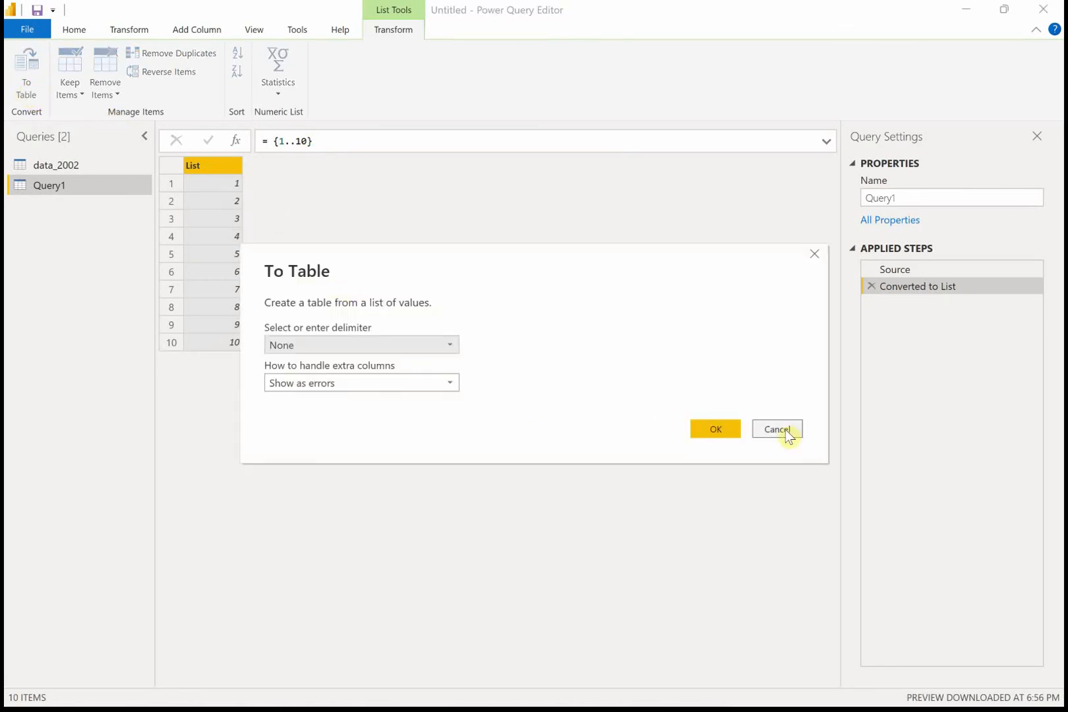
pyautogui.click(719, 432)
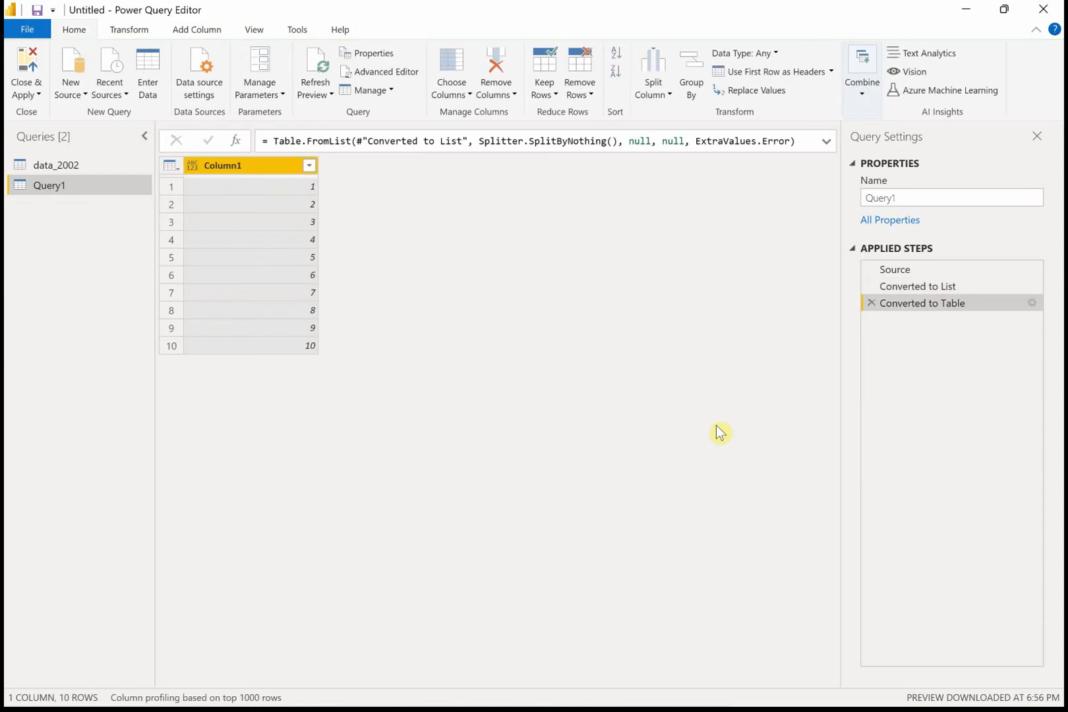
pyautogui.doubleClick(239, 163)
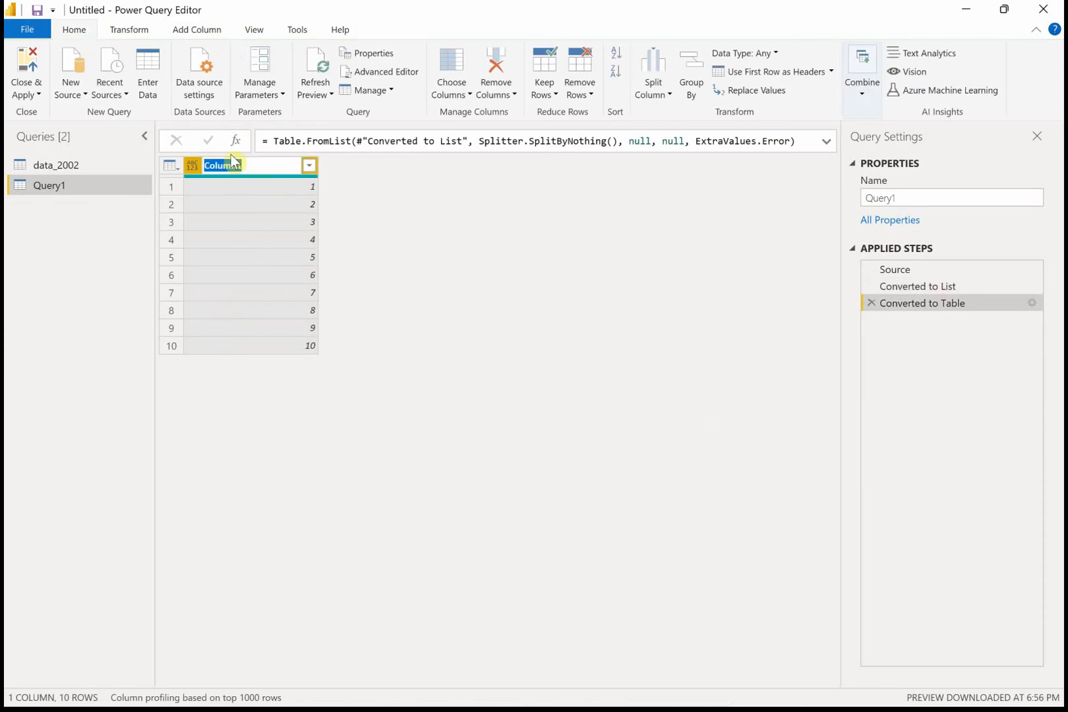
pyautogui.write('Numbers')
pyautogui.press('Return')
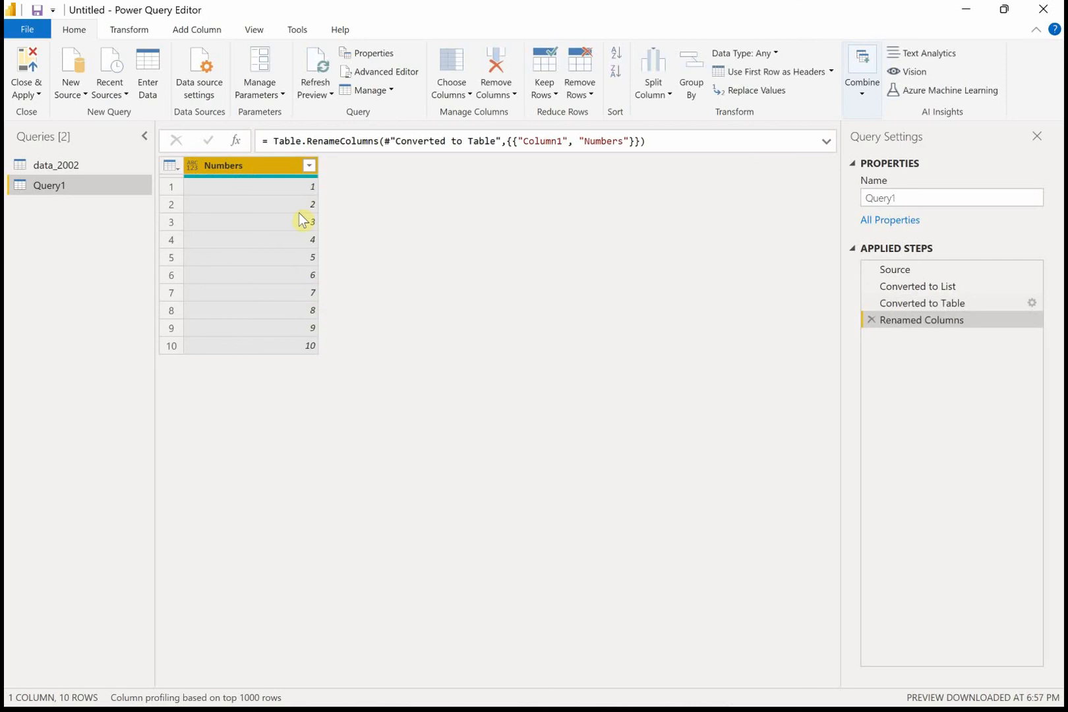
# Create a new blank query in the queries list.
pyautogui.rightClick(80, 213)
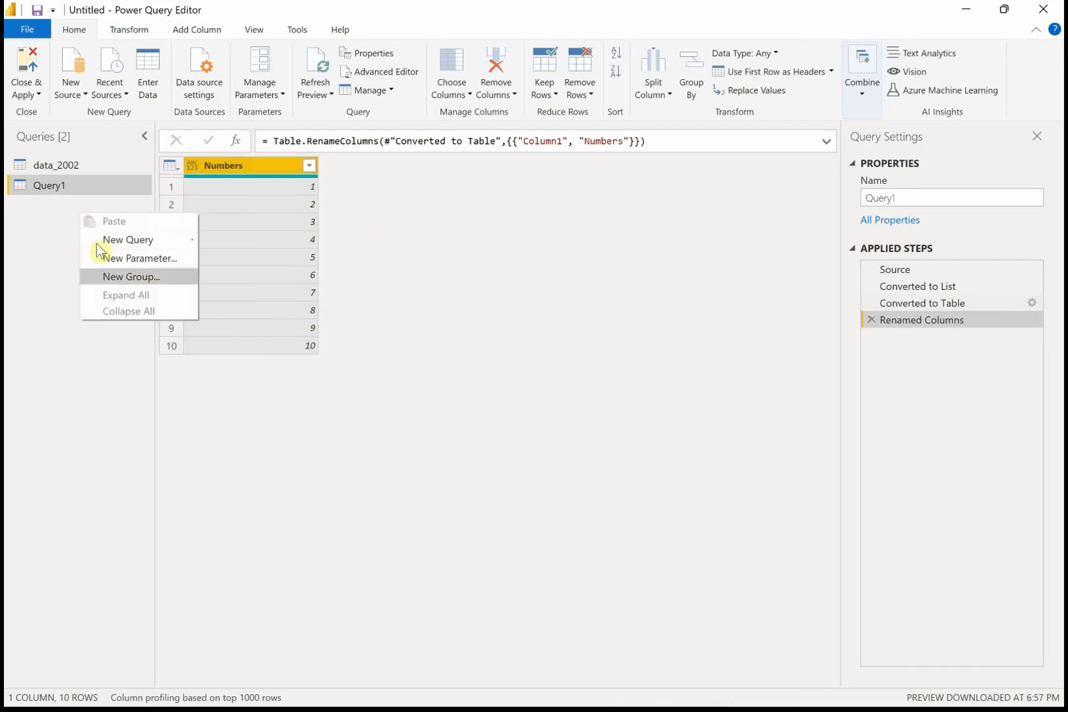
pyautogui.moveTo(180, 244)
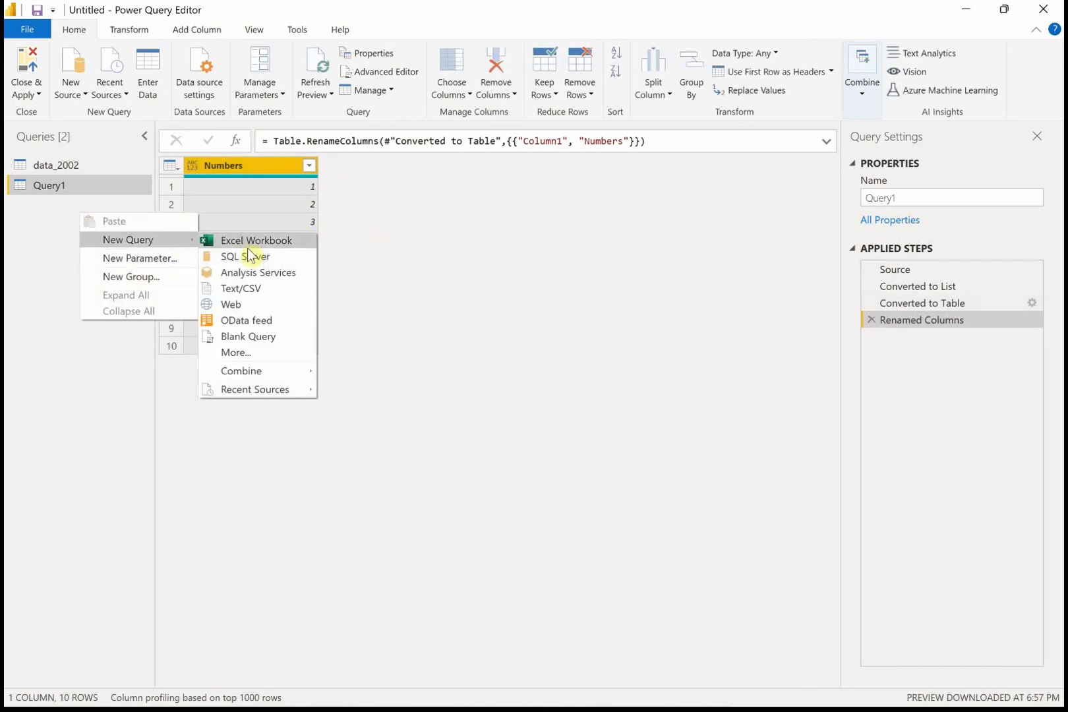
pyautogui.click(270, 337)
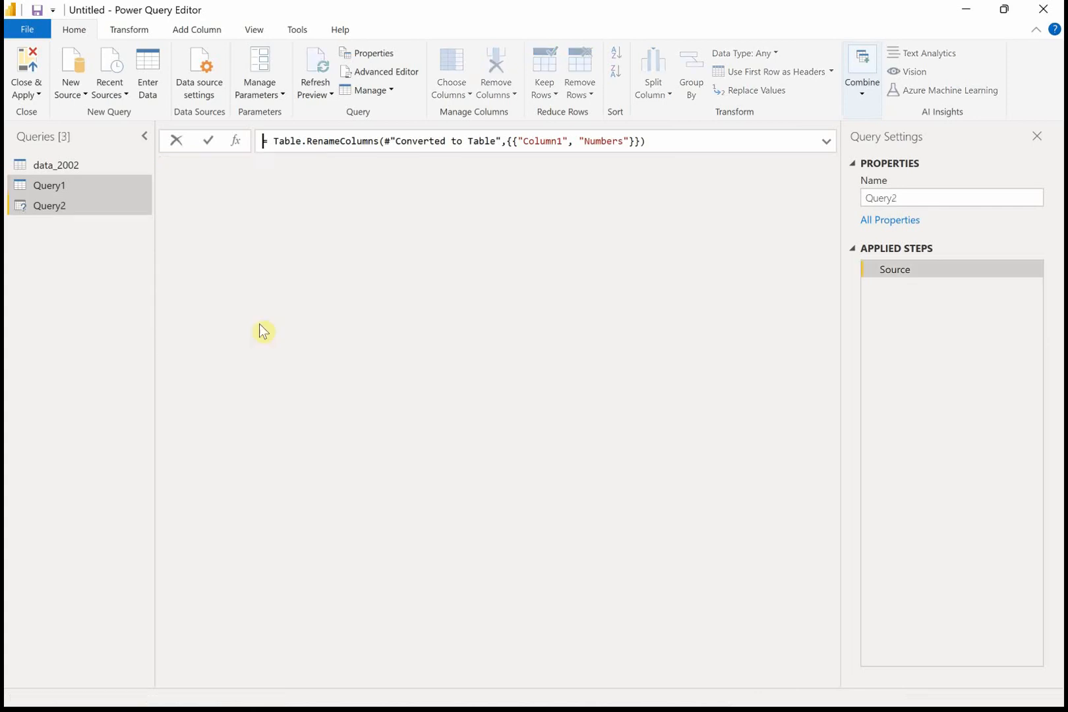
# Try to define the squaring function in Query2 as (n as number) => n*n without a leading equals sign.
pyautogui.click(434, 140)
pyautogui.write('(n as n')
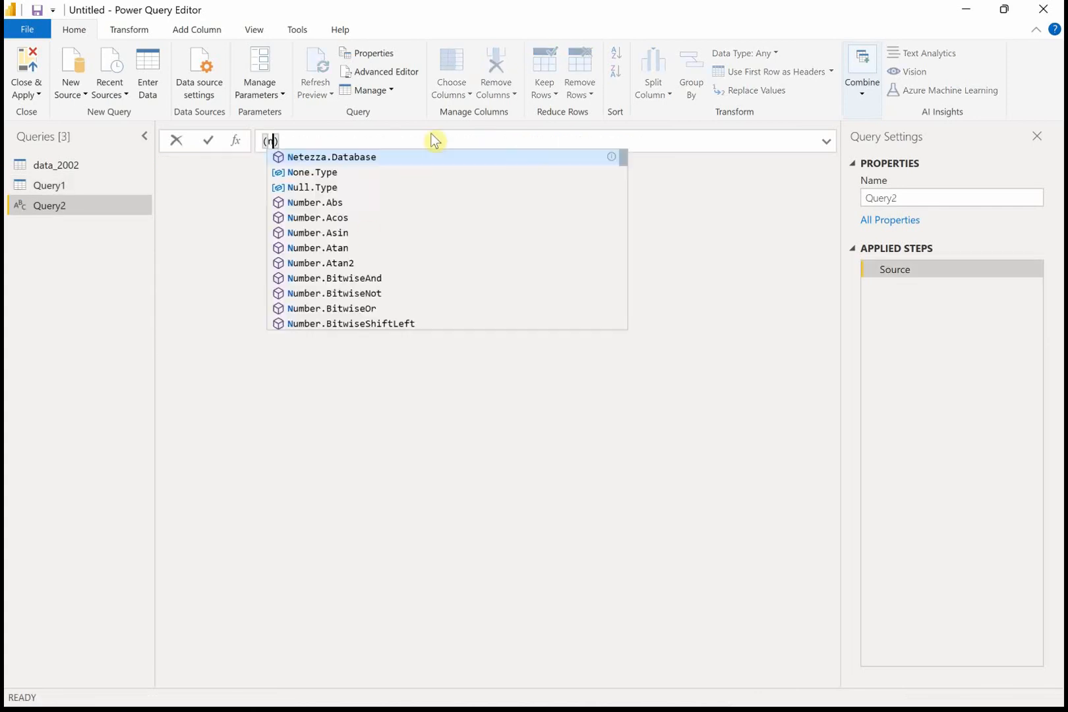
pyautogui.write('umber) ')
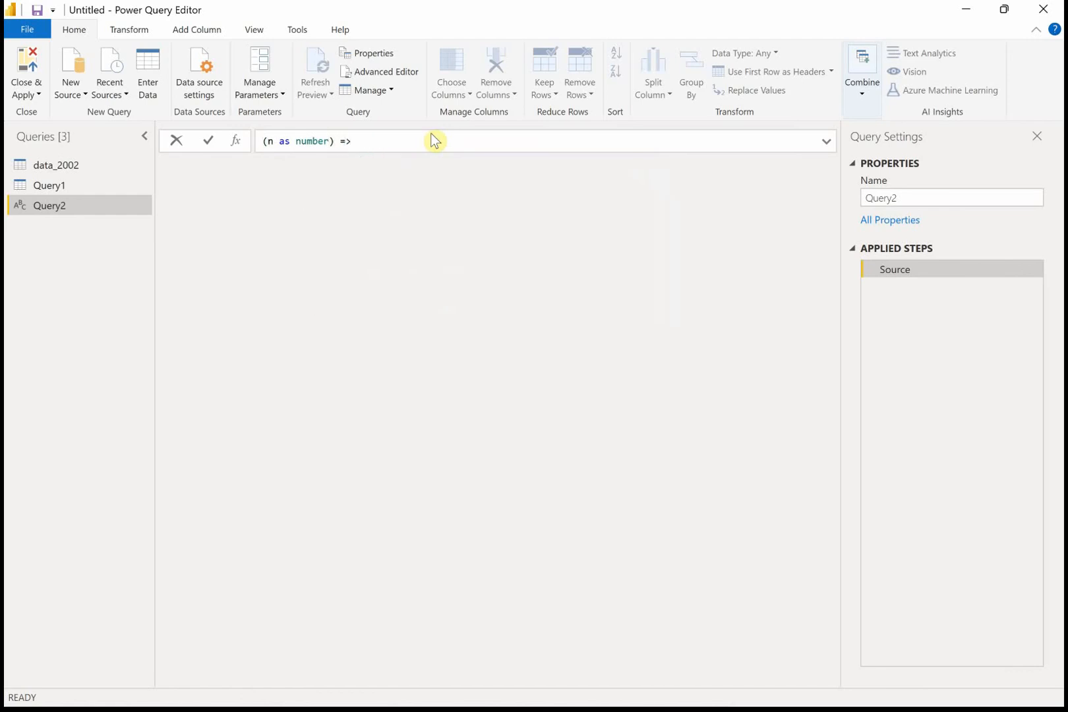
pyautogui.write('=>')
pyautogui.hotkey('shift', 'Return')
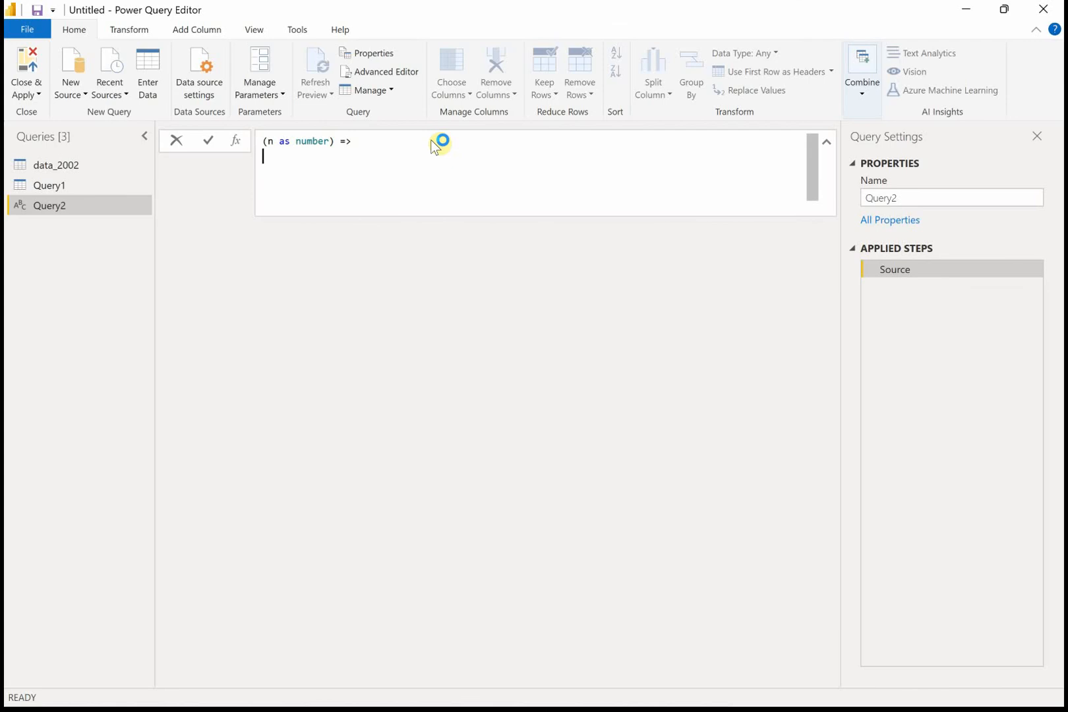
pyautogui.write('n')
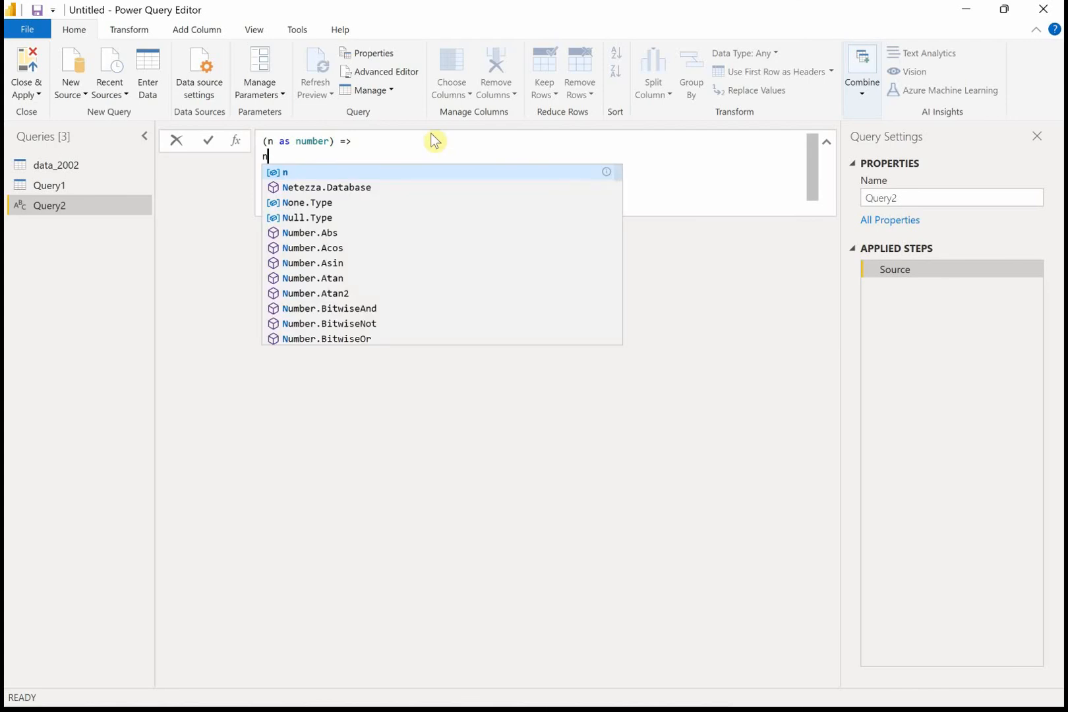
pyautogui.write('*n')
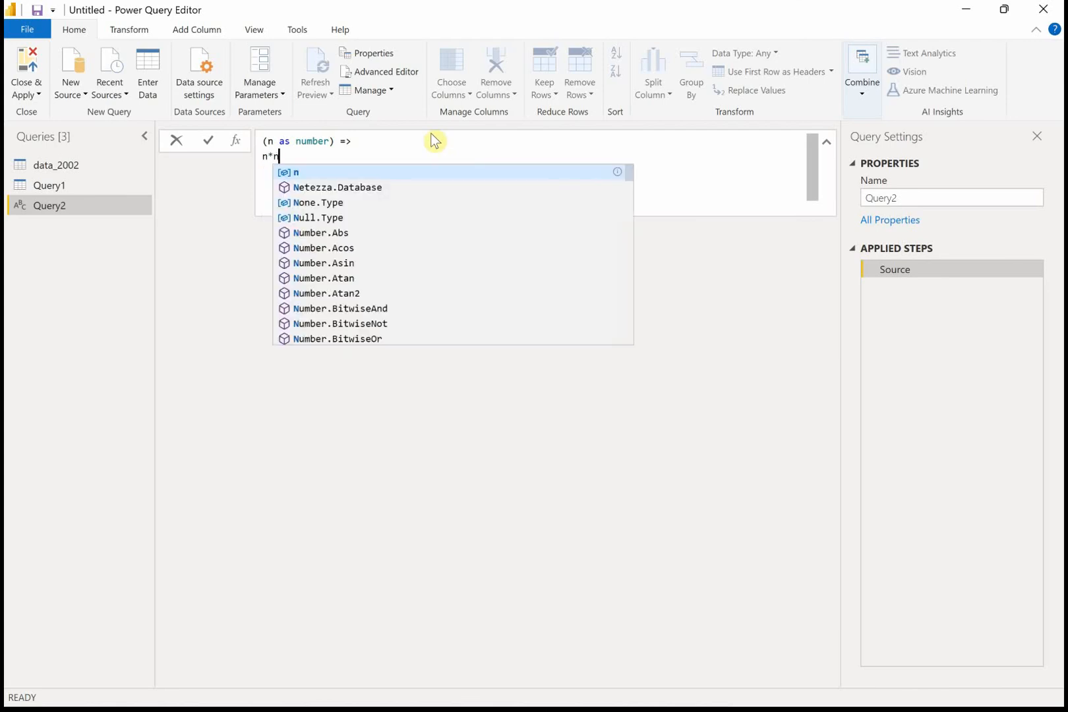
pyautogui.press('Escape')
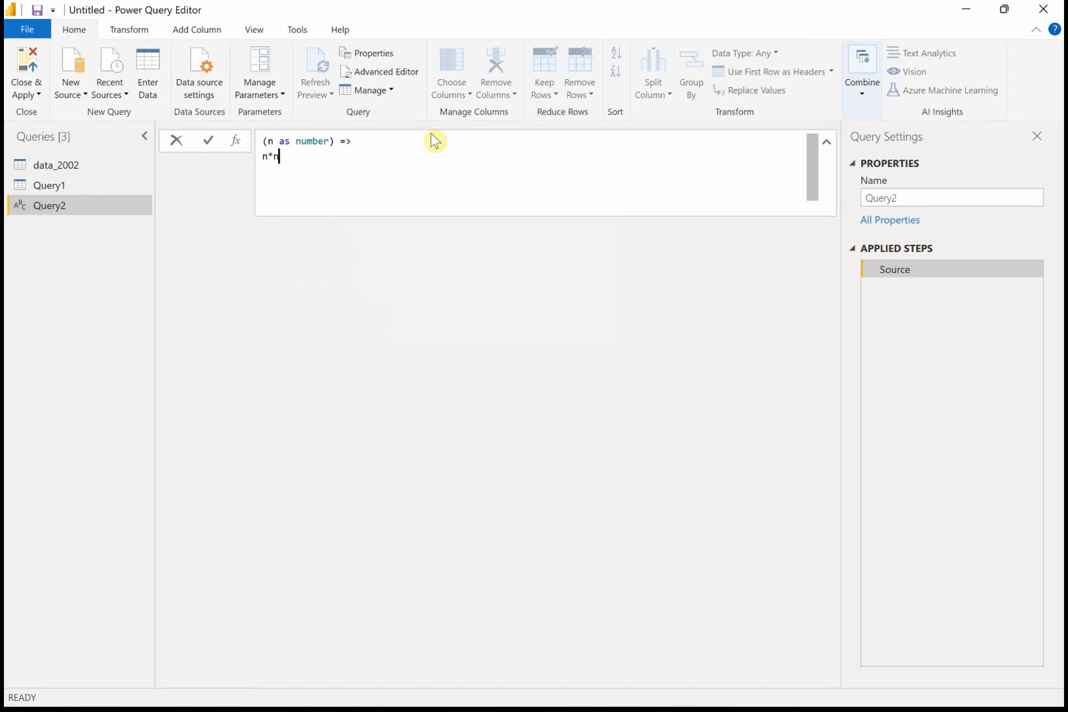
pyautogui.click(257, 270)
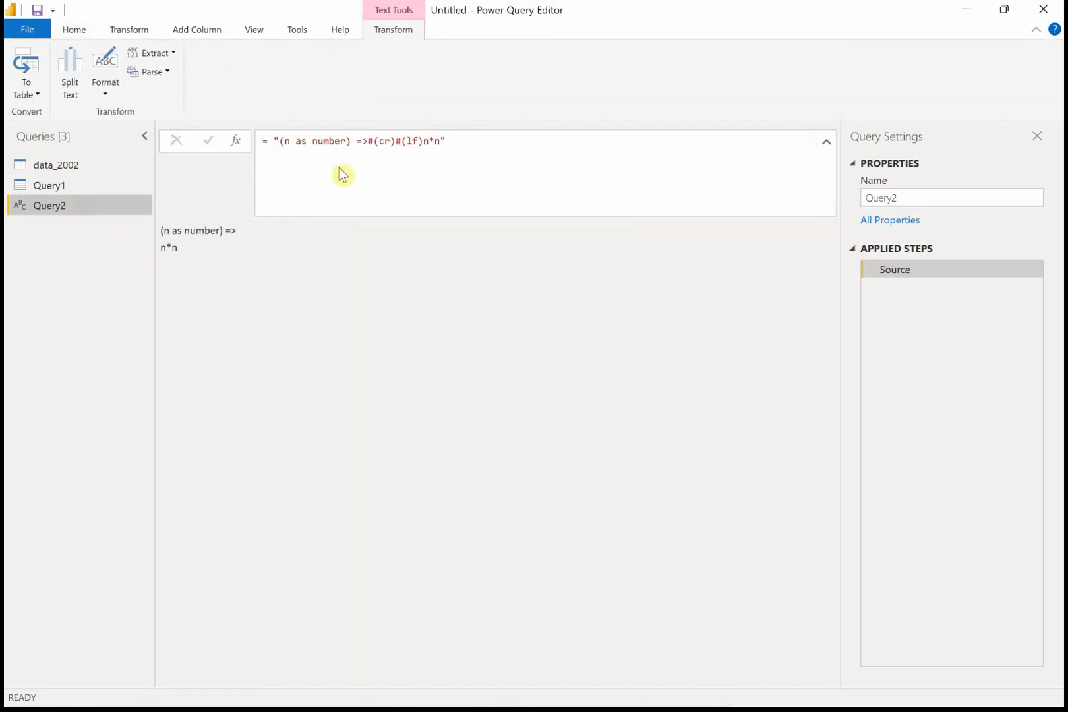
# Replace Query2's source formula with = (n as number) => n * n, keeping the function body on a second line, and commit it.
pyautogui.moveTo(470, 157); pyautogui.dragTo(130, 127)
pyautogui.write('=')
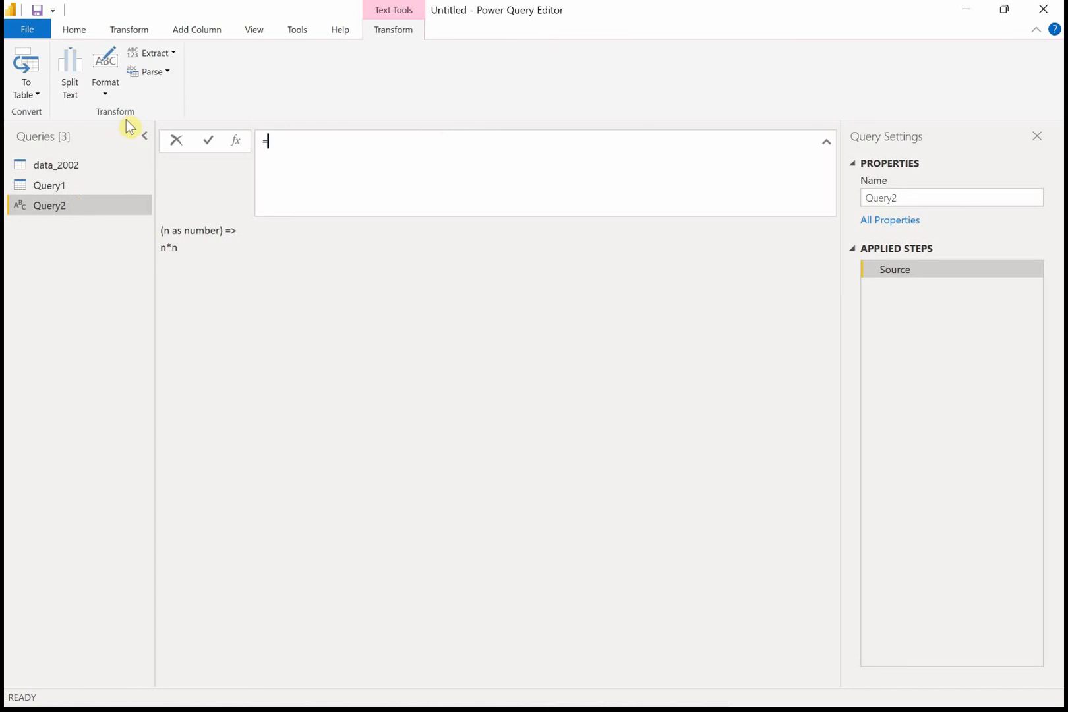
pyautogui.write(' (n as number')
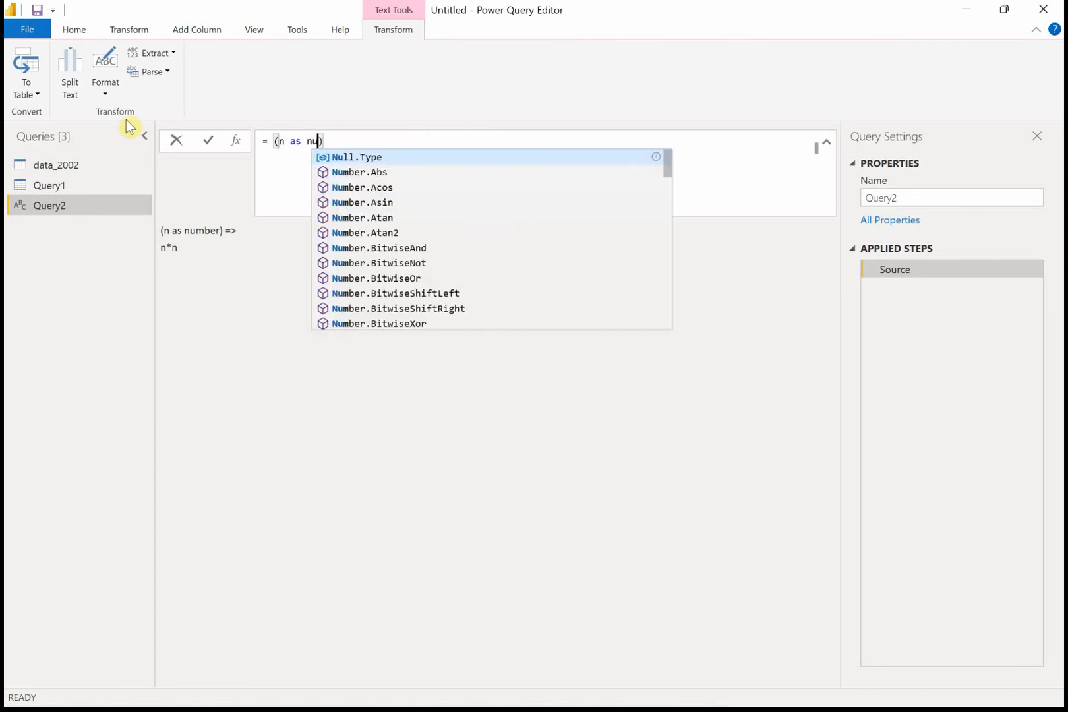
pyautogui.write(') ')
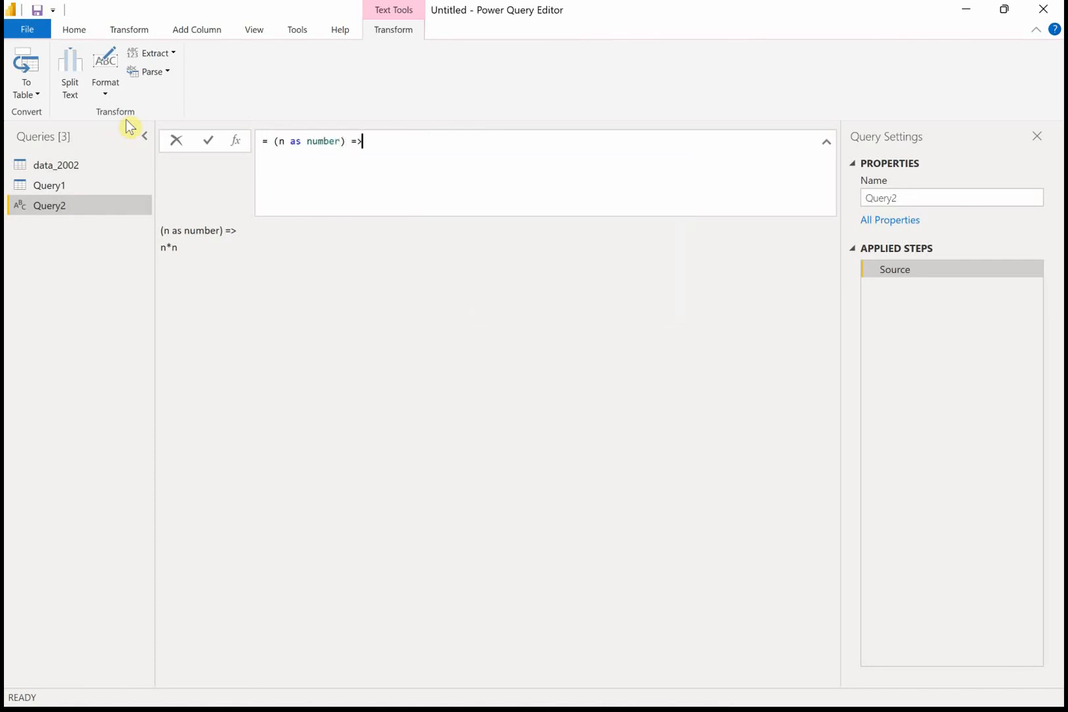
pyautogui.write('=>')
pyautogui.hotkey('shift', 'Return')
pyautogui.write('n')
pyautogui.press('Escape')
pyautogui.write('* n')
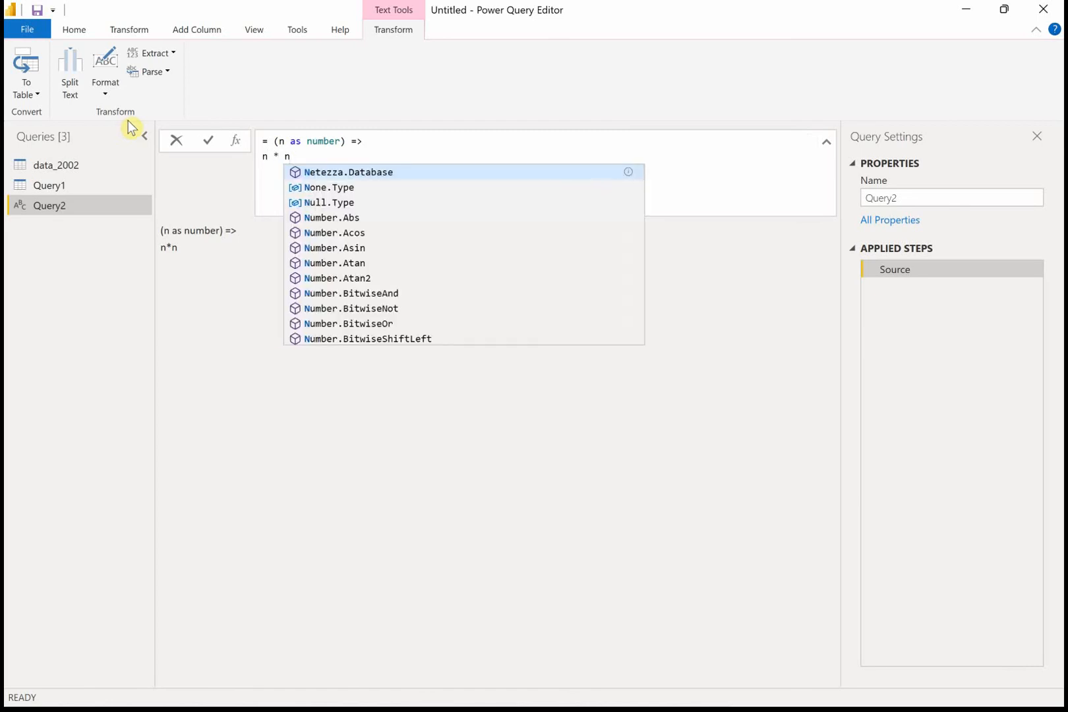
pyautogui.click(208, 141)
pyautogui.click(457, 271)
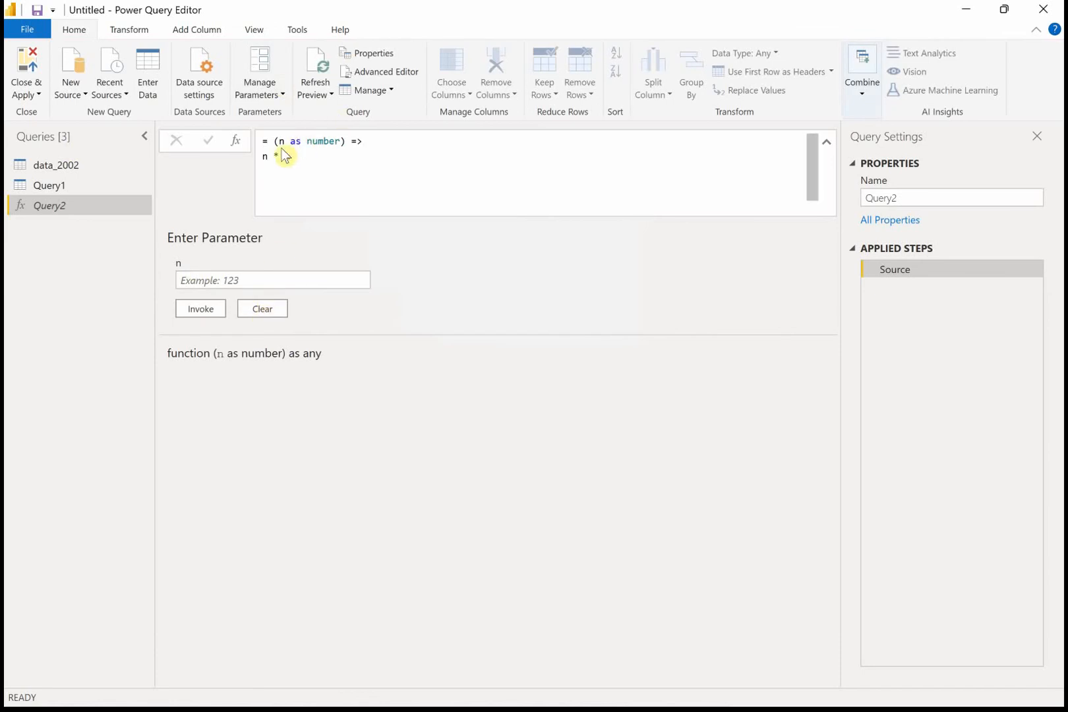
pyautogui.moveTo(273, 141); pyautogui.dragTo(341, 134)
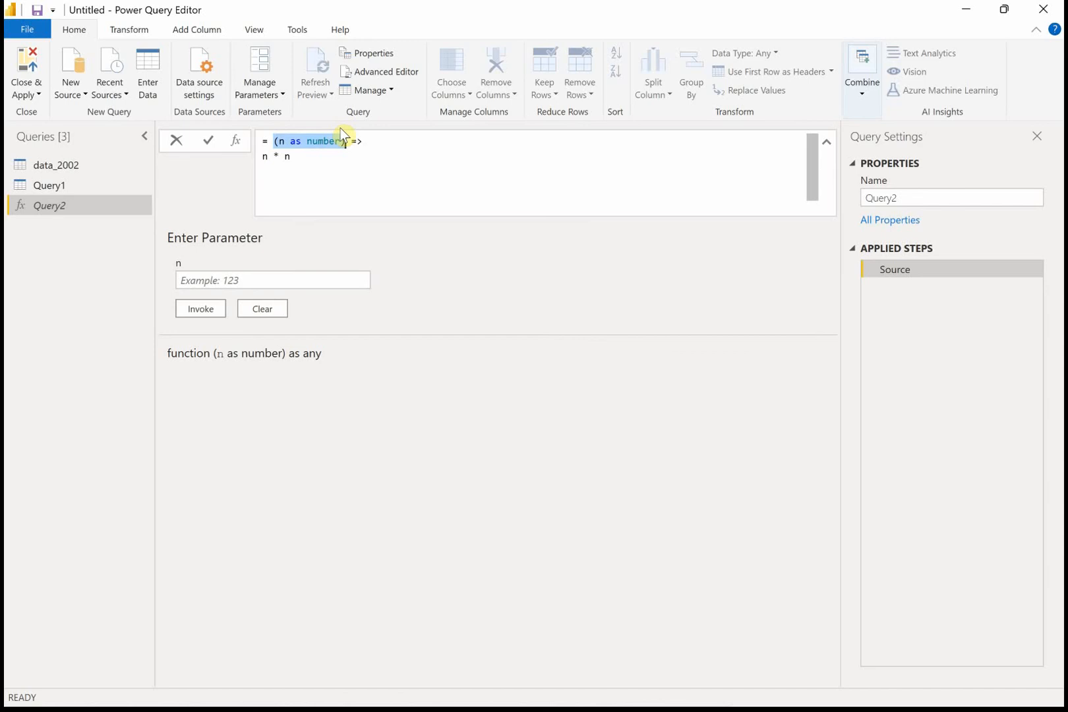
pyautogui.click(327, 205)
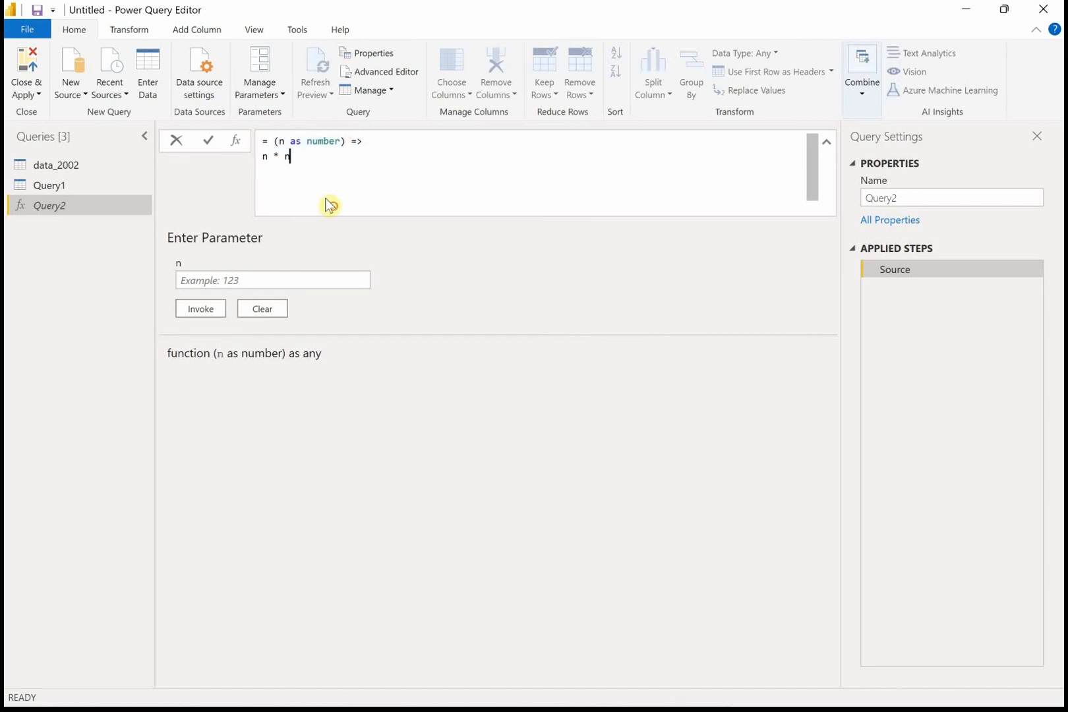
pyautogui.click(471, 371)
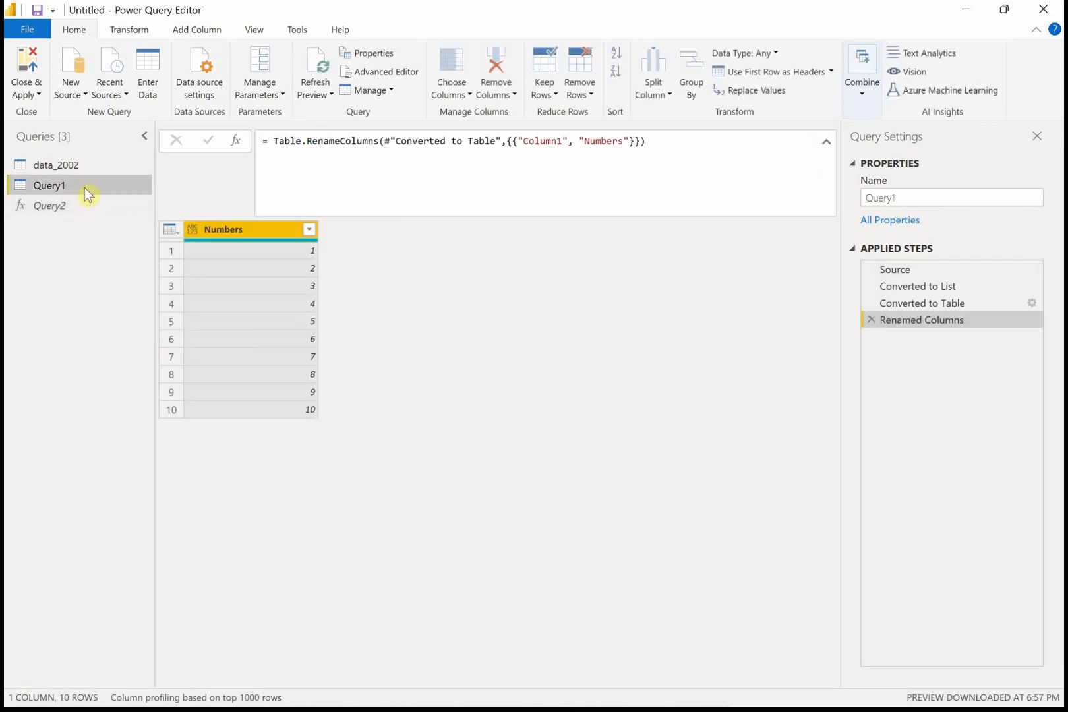
# Start invoking a custom function on Query1's table and name the new column multiplier.
pyautogui.doubleClick(275, 243)
pyautogui.click(335, 229)
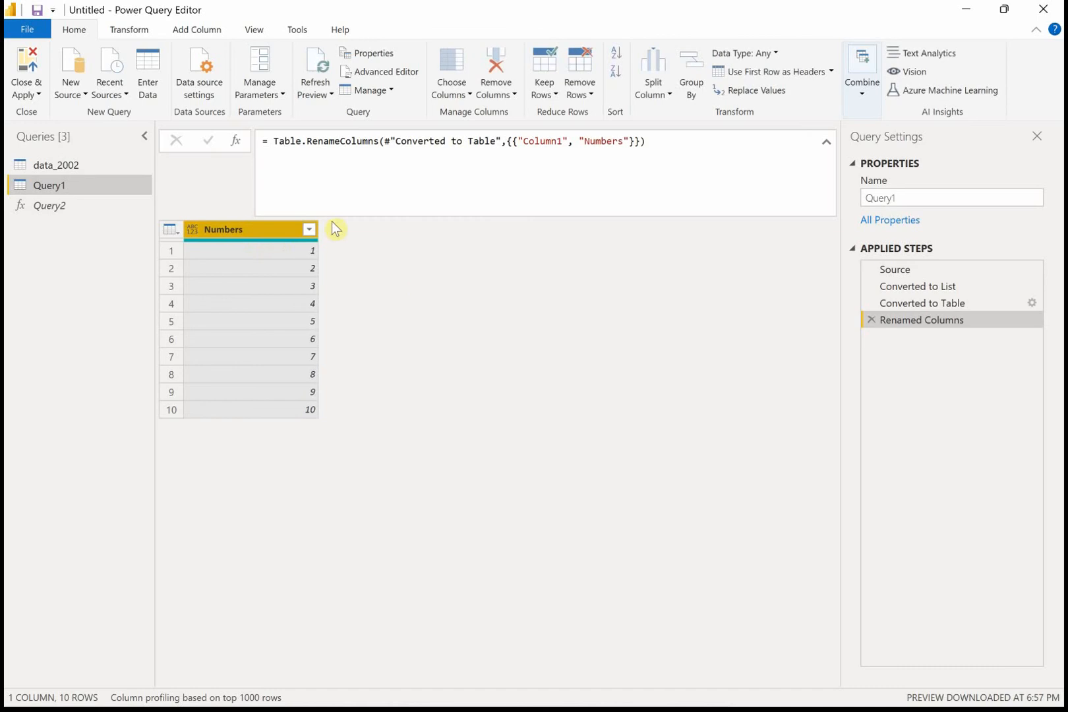
pyautogui.click(199, 30)
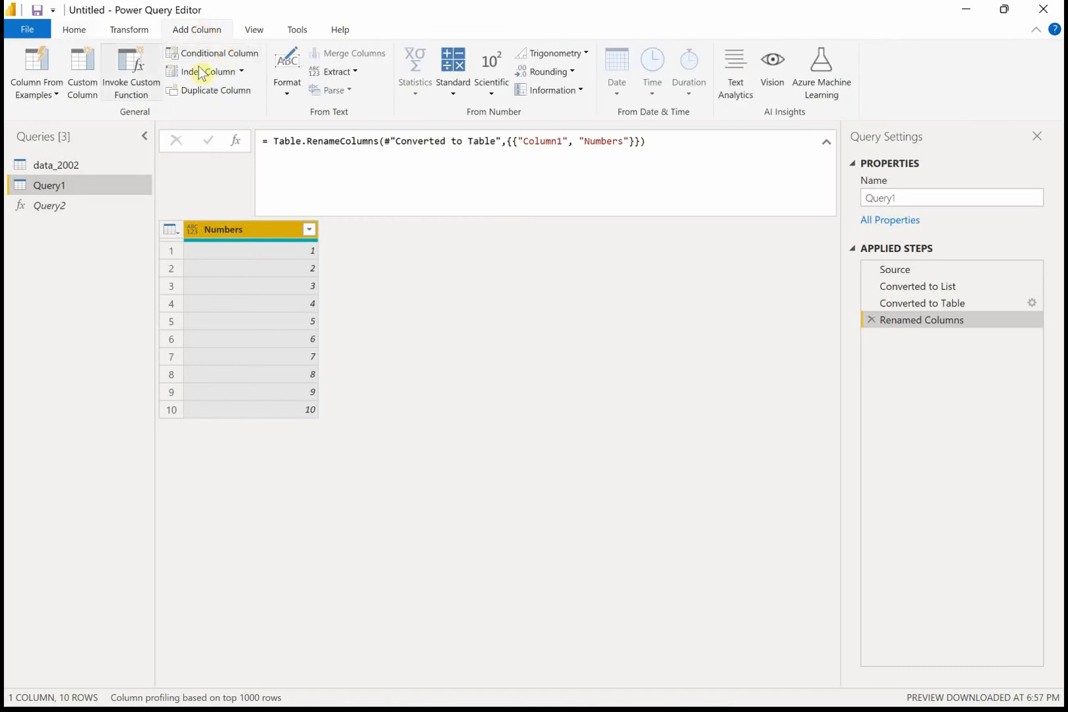
pyautogui.click(153, 77)
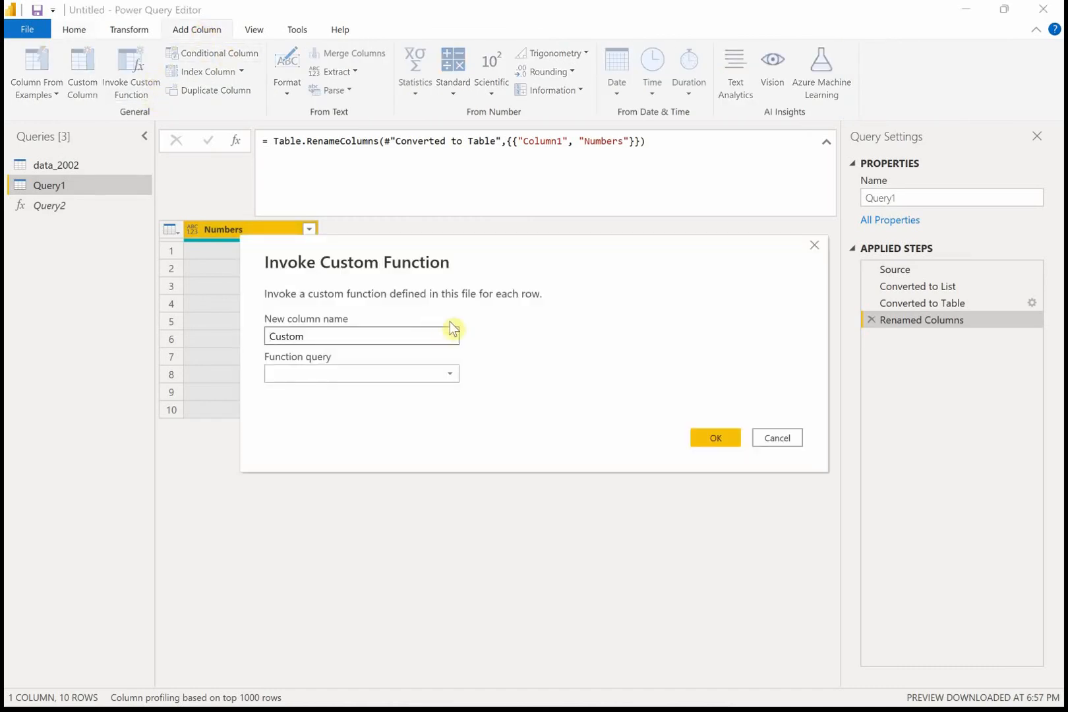
pyautogui.moveTo(417, 334); pyautogui.dragTo(195, 337)
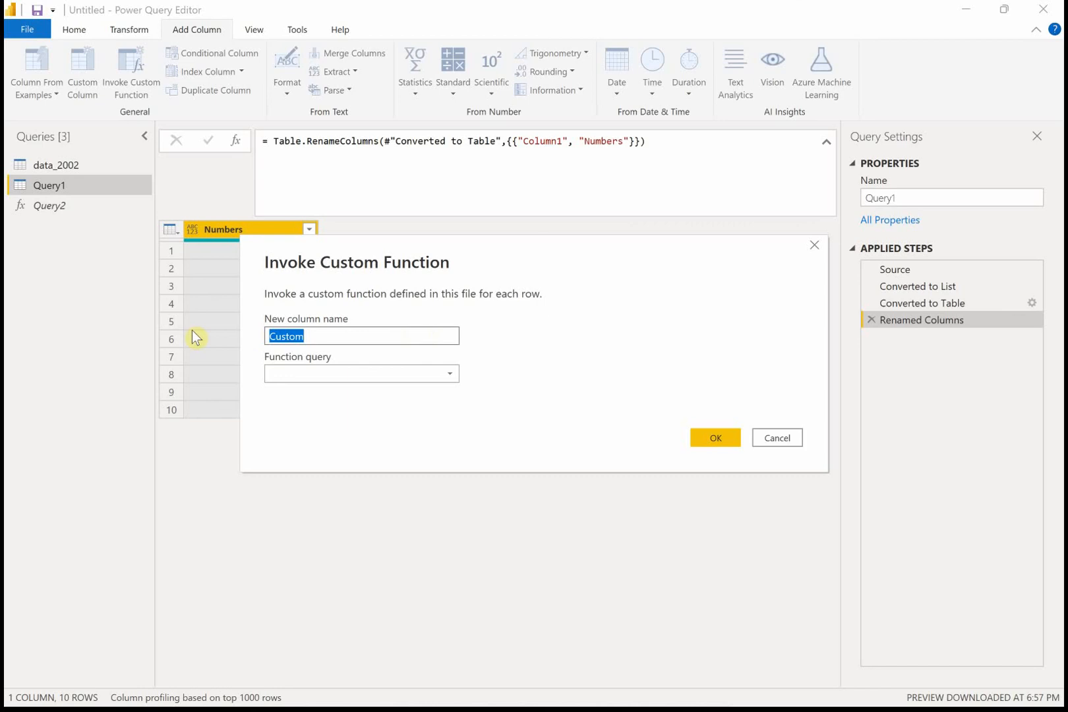
pyautogui.write('multipile')
pyautogui.press('BackSpace')
pyautogui.press('BackSpace')
pyautogui.press('BackSpace')
pyautogui.write('lier')
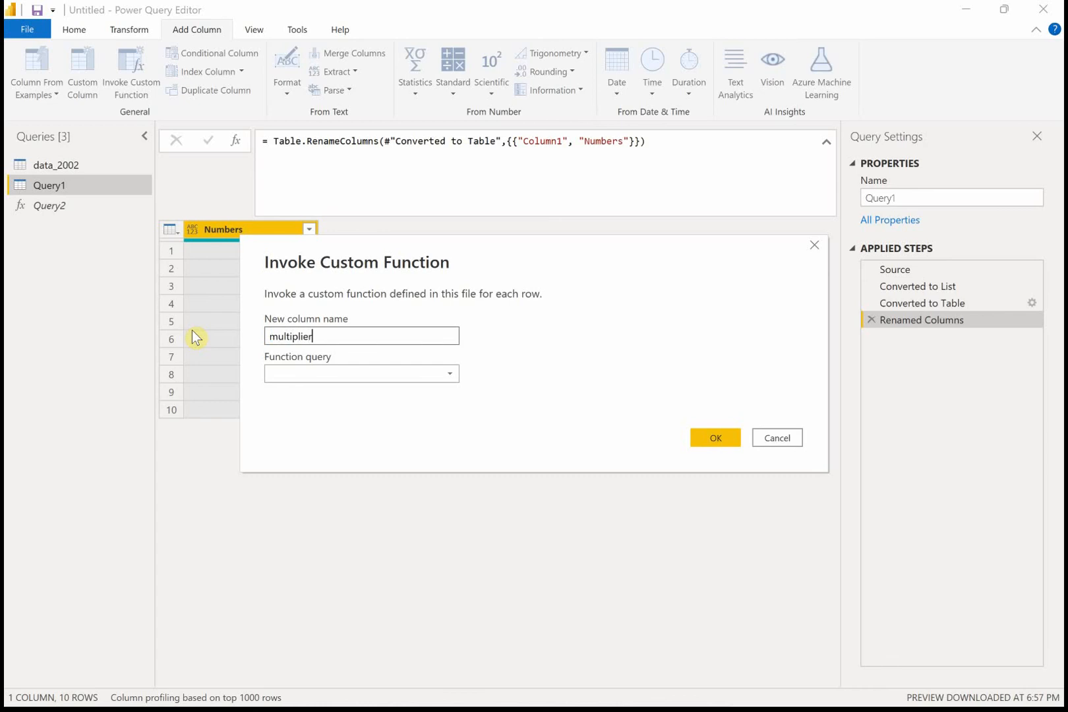
# Choose Query2 as the function query with the Numbers column as n, and add the column.
pyautogui.click(342, 373)
pyautogui.click(352, 392)
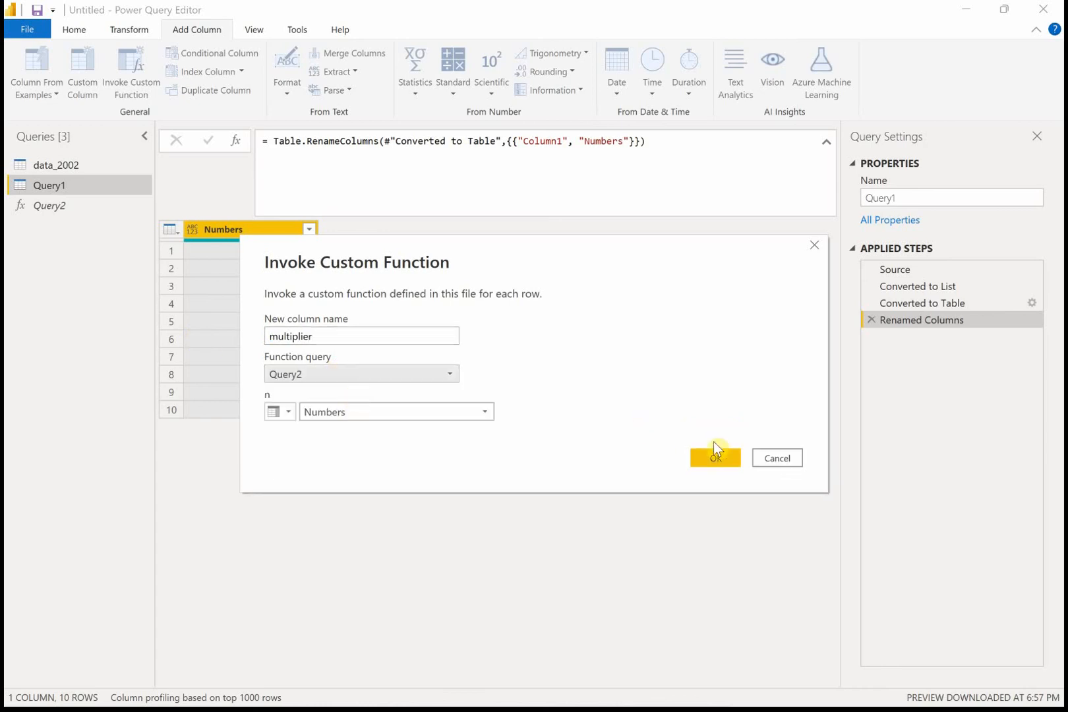
pyautogui.click(491, 412)
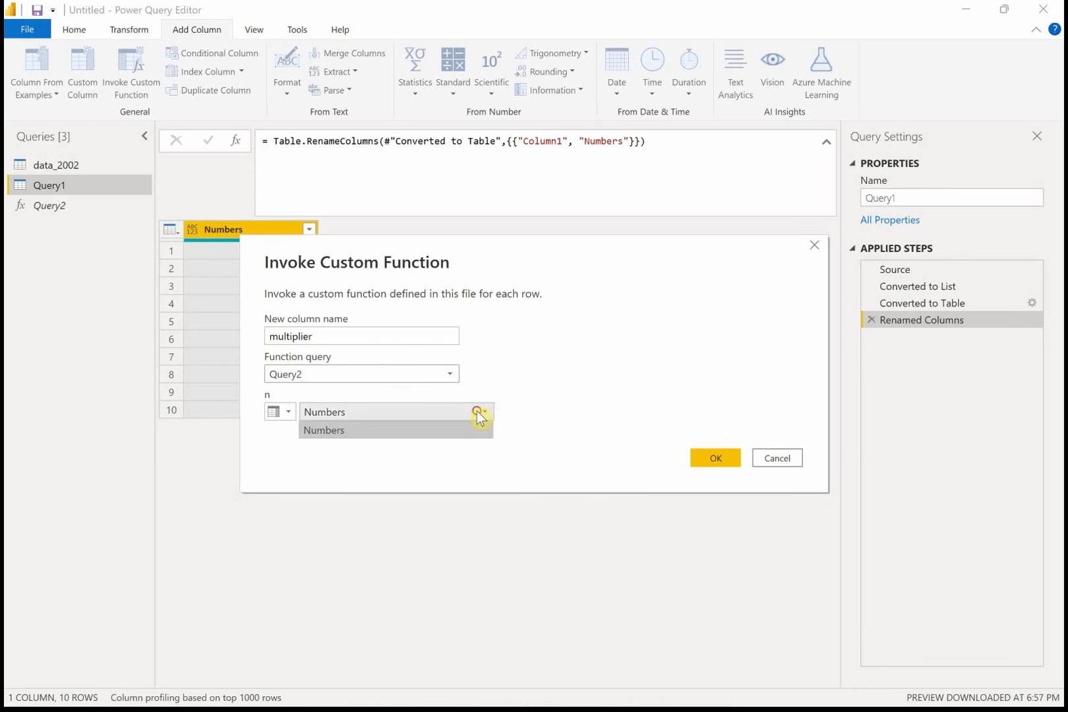
pyautogui.click(476, 412)
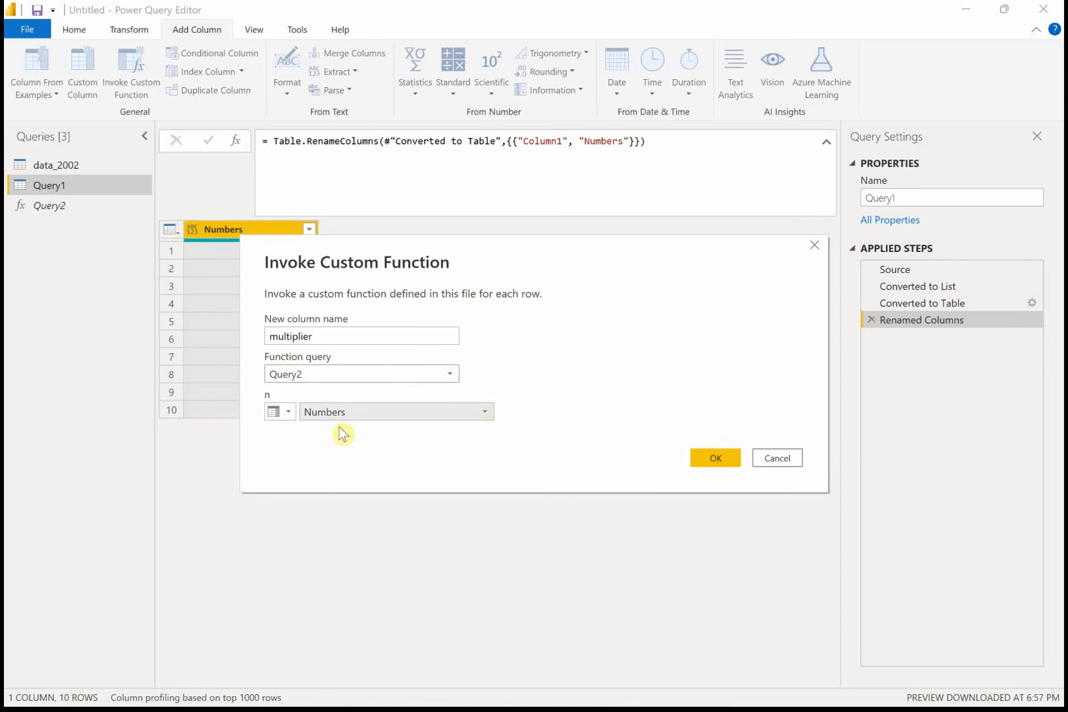
pyautogui.click(717, 456)
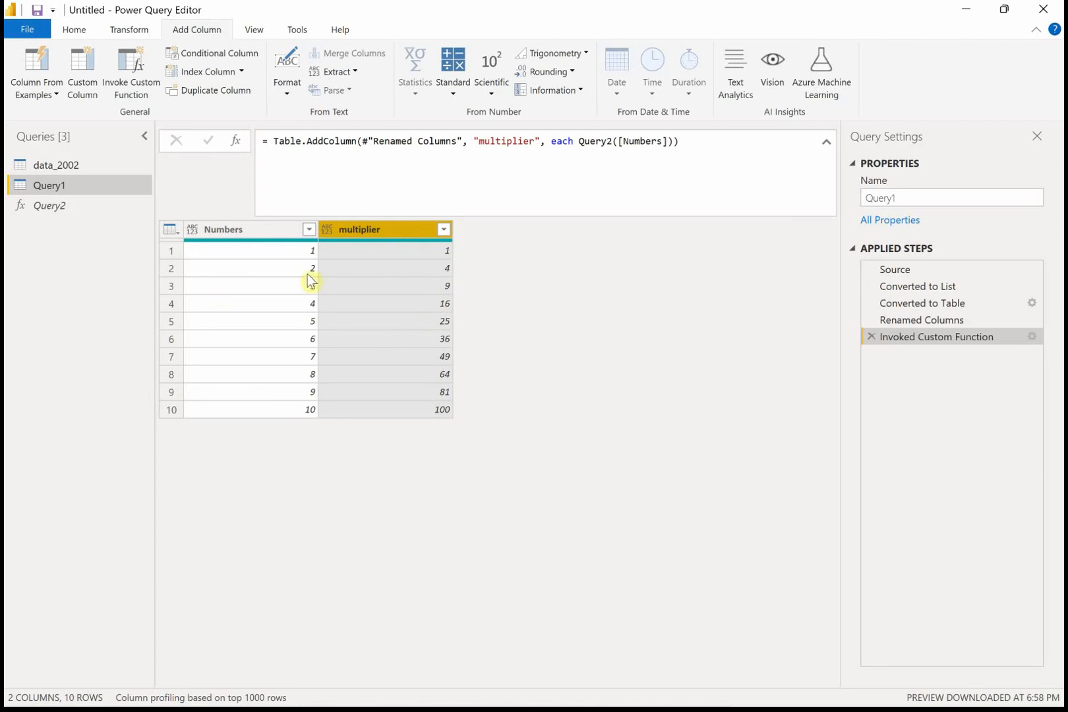
# Use the first row of the data_2002 query as its column headers.
pyautogui.click(90, 164)
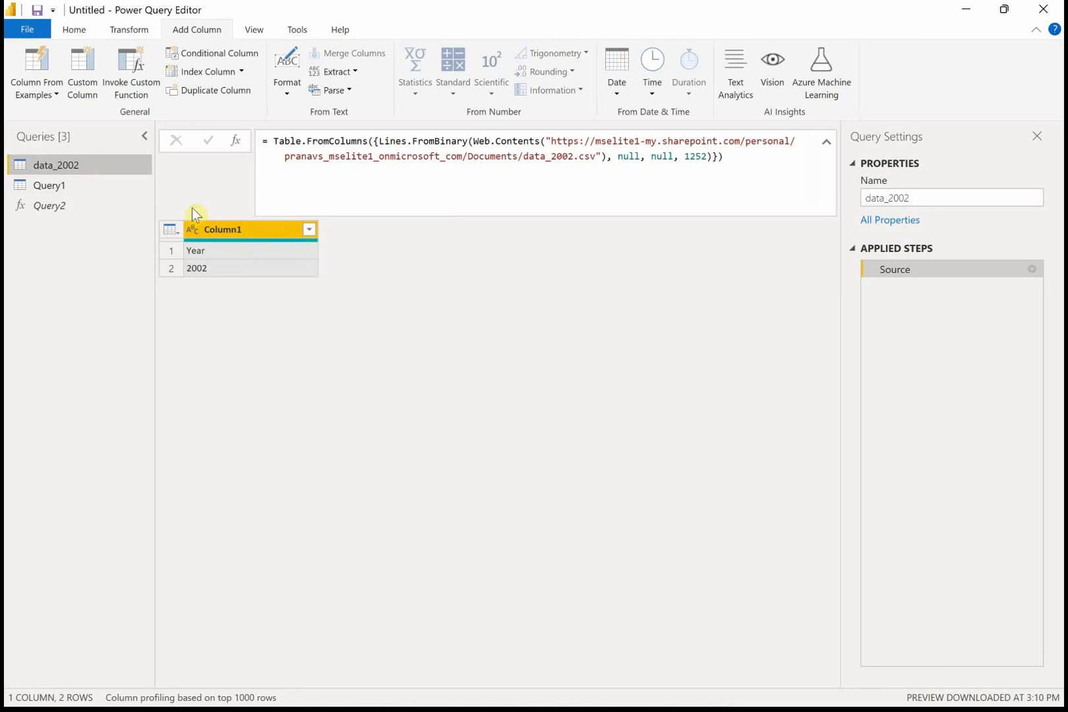
pyautogui.click(234, 254)
pyautogui.click(261, 235)
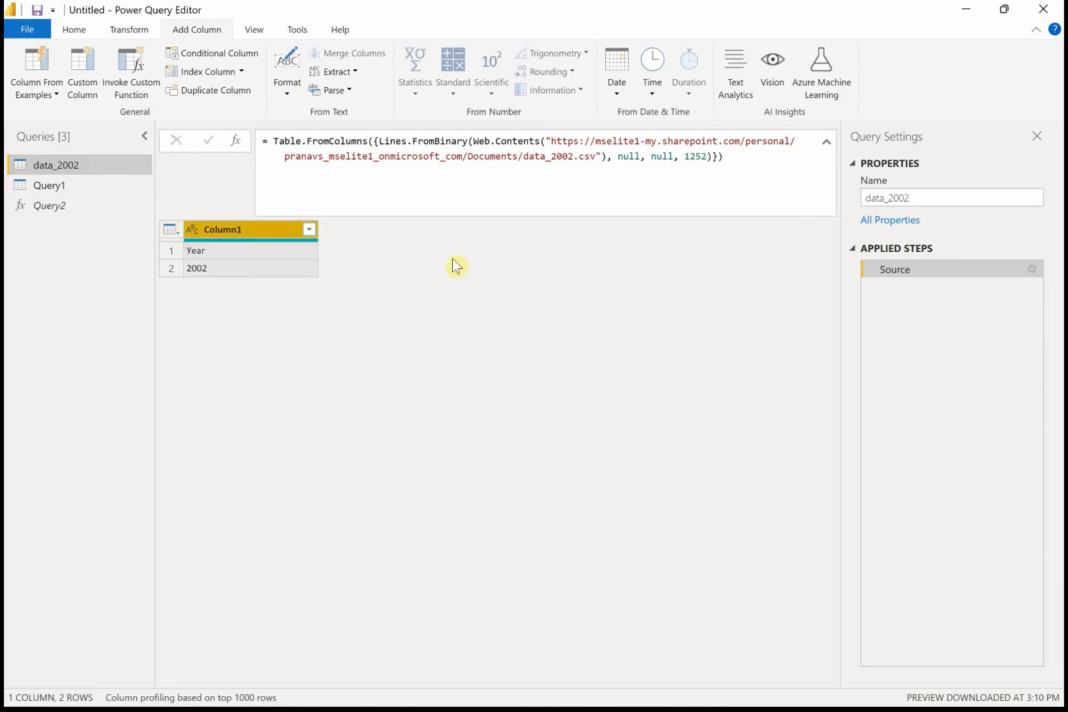
pyautogui.click(84, 28)
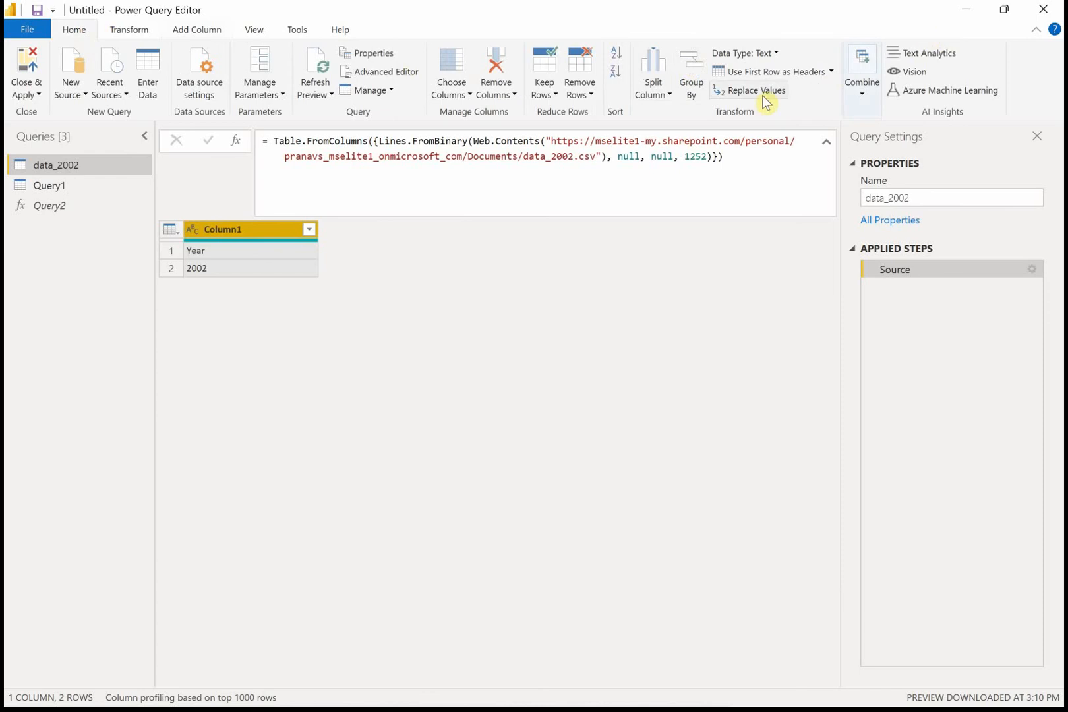
pyautogui.click(774, 71)
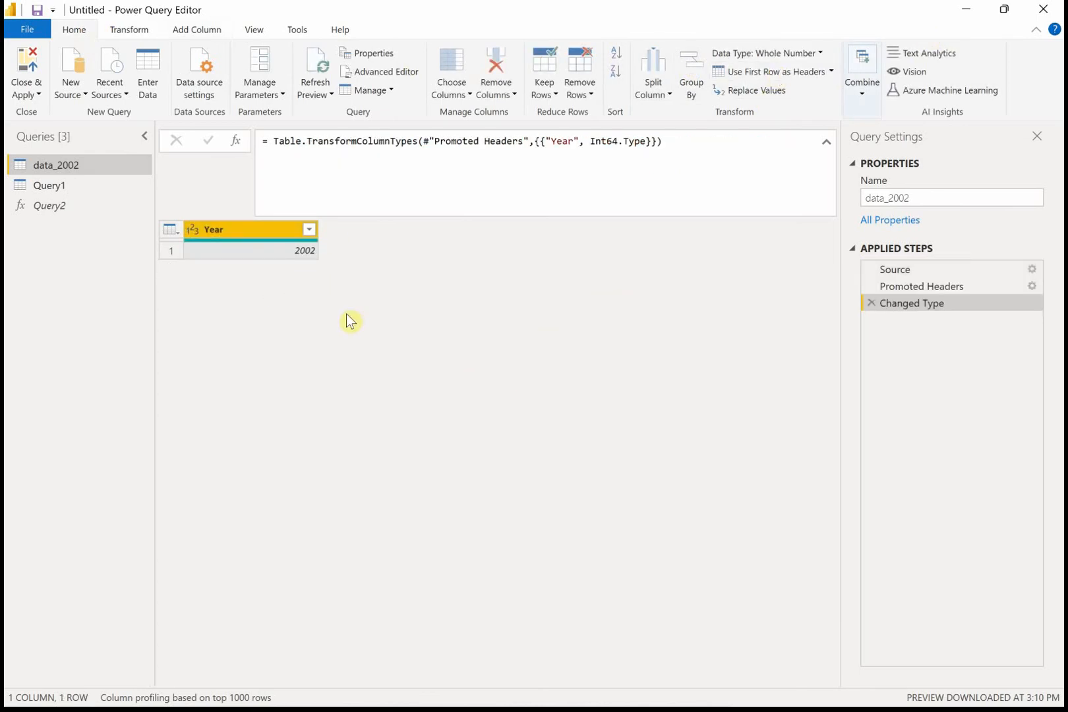
# Open the Source settings of data_2002, switch to the Advanced URL options and go to the end of the first URL part.
pyautogui.click(1032, 269)
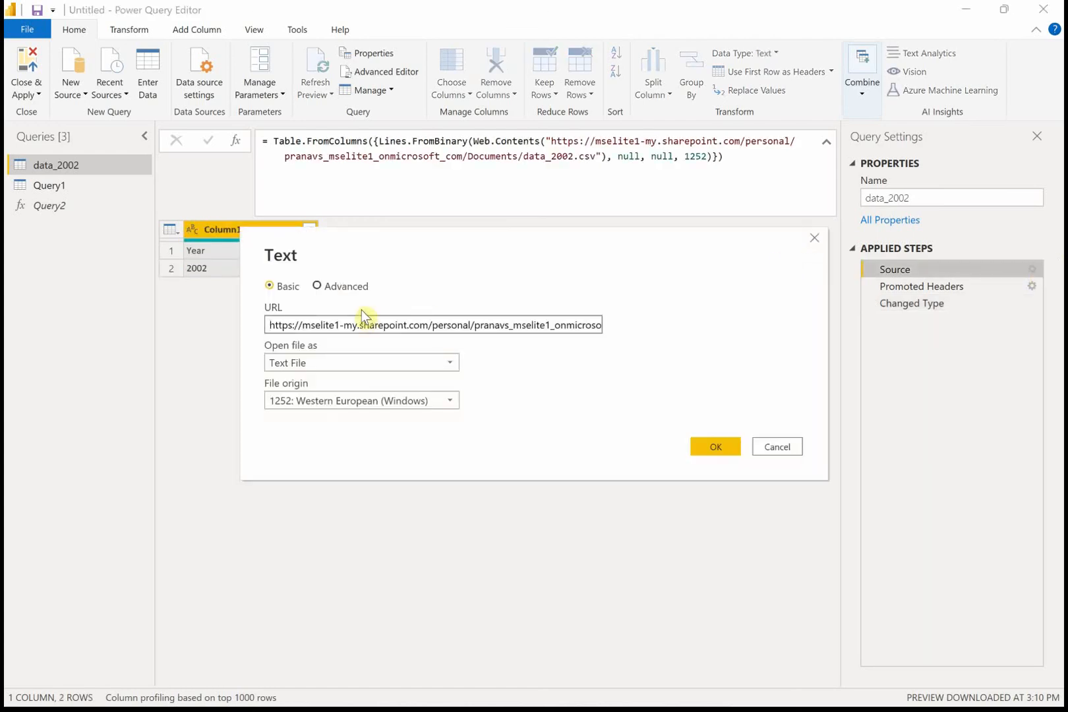
pyautogui.click(339, 288)
pyautogui.click(570, 326)
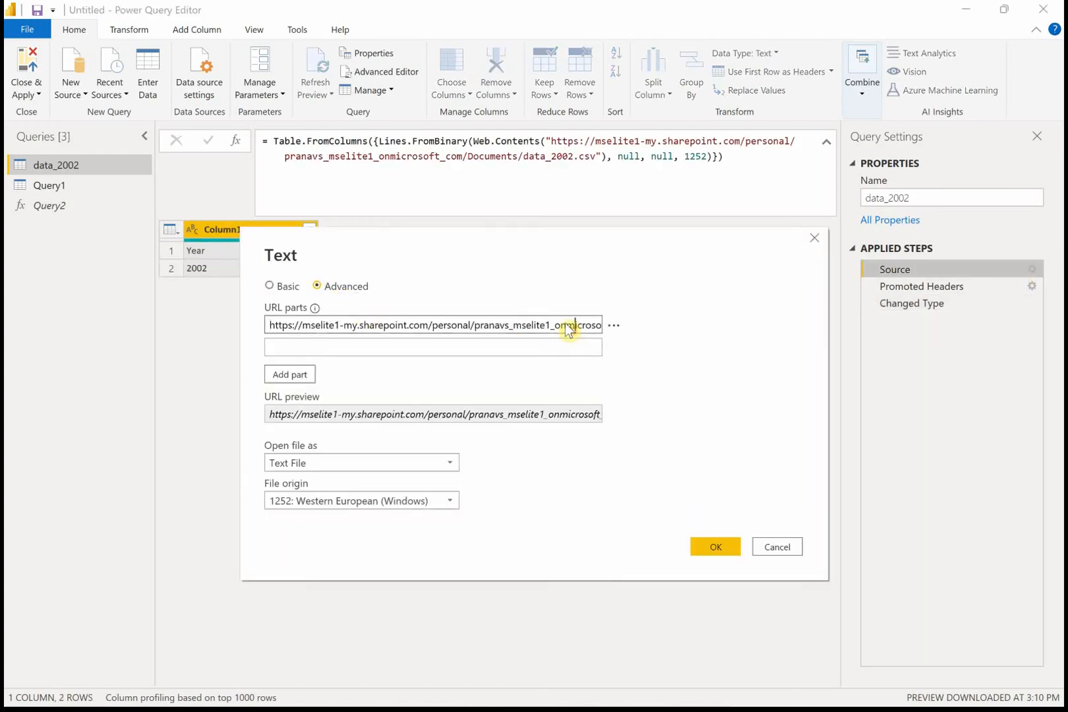
pyautogui.press('Right')
pyautogui.press('Right')
pyautogui.press('Right')
pyautogui.press('Right')
pyautogui.press('Right')
pyautogui.press('Right')
pyautogui.press('Right')
pyautogui.press('Right')
pyautogui.press('Right')
pyautogui.press('Right')
pyautogui.press('Right')
pyautogui.press('Right')
pyautogui.press('Right')
pyautogui.press('Right')
pyautogui.press('Right')
pyautogui.press('Right')
pyautogui.press('Right')
pyautogui.press('Right')
pyautogui.press('Right')
pyautogui.press('Right')
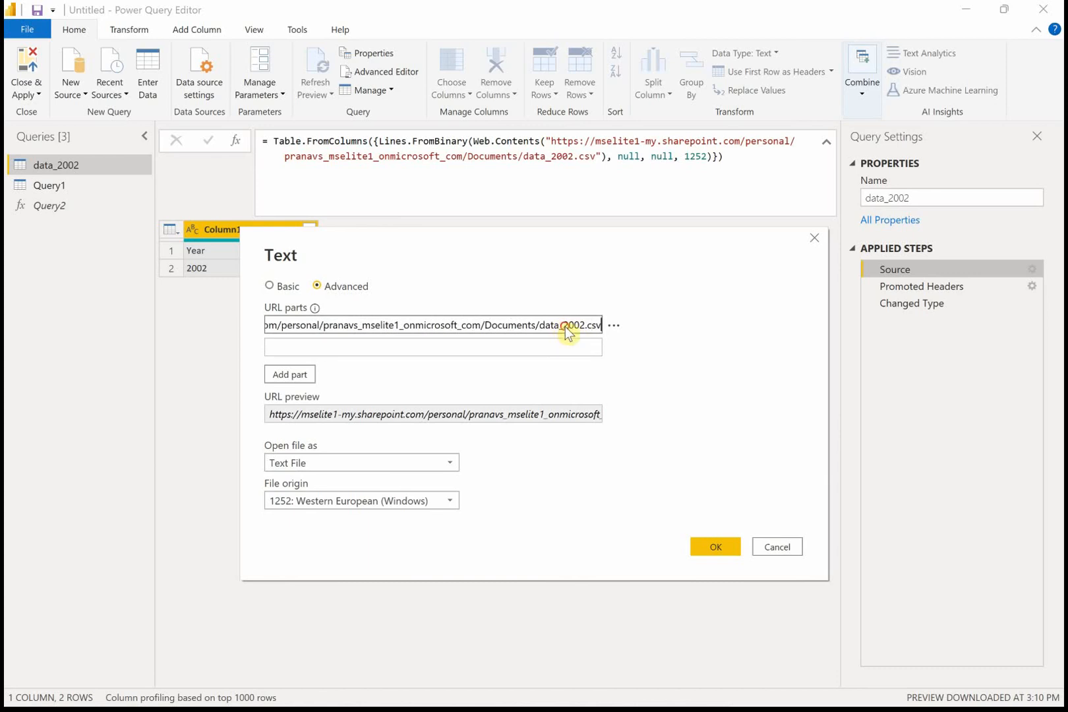
# Switch to the data_2002 workbook in Excel.
pyautogui.click(564, 326)
pyautogui.hotkey('alt', 'Tab')
pyautogui.hotkey('alt', 'Tab')
pyautogui.press('Tab')
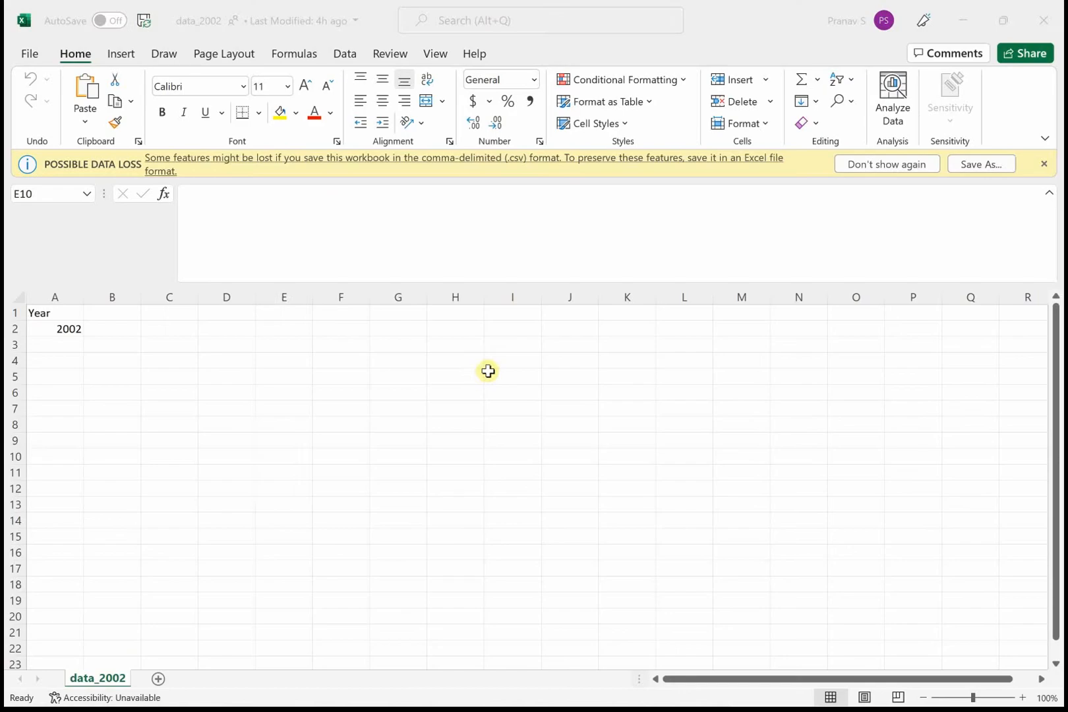
# Switch to the OneDrive file list in Chrome and examine the naming of the data CSV files.
pyautogui.hotkey('alt', 'Tab')
pyautogui.press('Tab')
pyautogui.press('Tab')
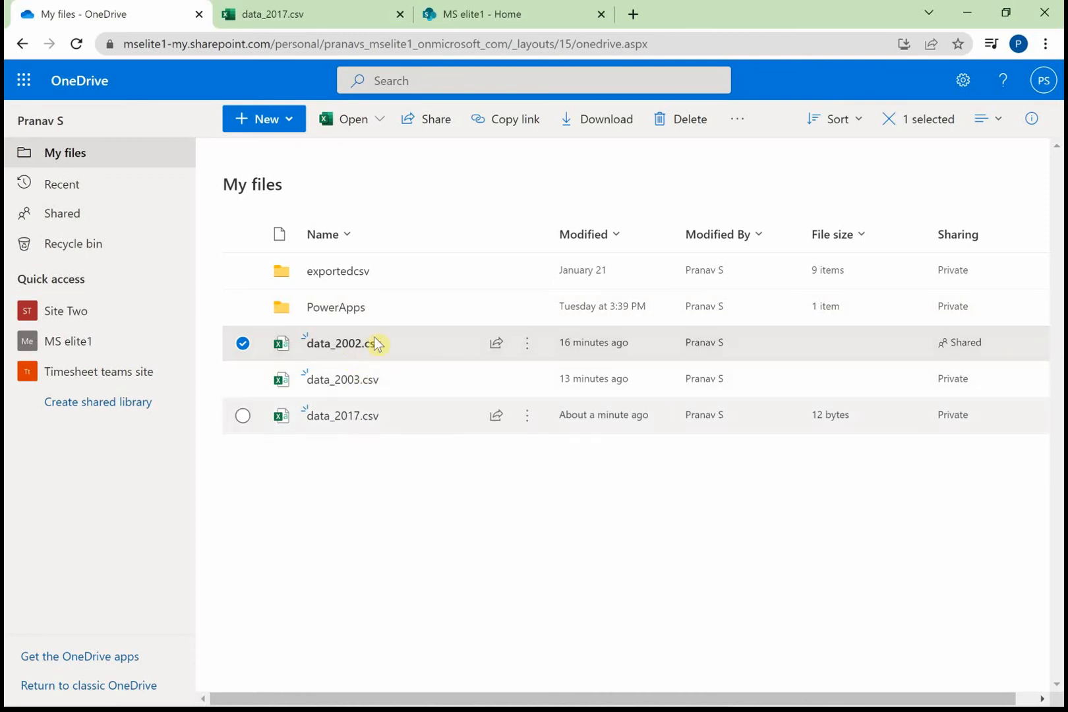
# Switch back to the Power Query Editor window with the open source settings.
pyautogui.hotkey('alt', 'Tab')
pyautogui.hotkey('alt', 'Tab')
pyautogui.press('Tab')
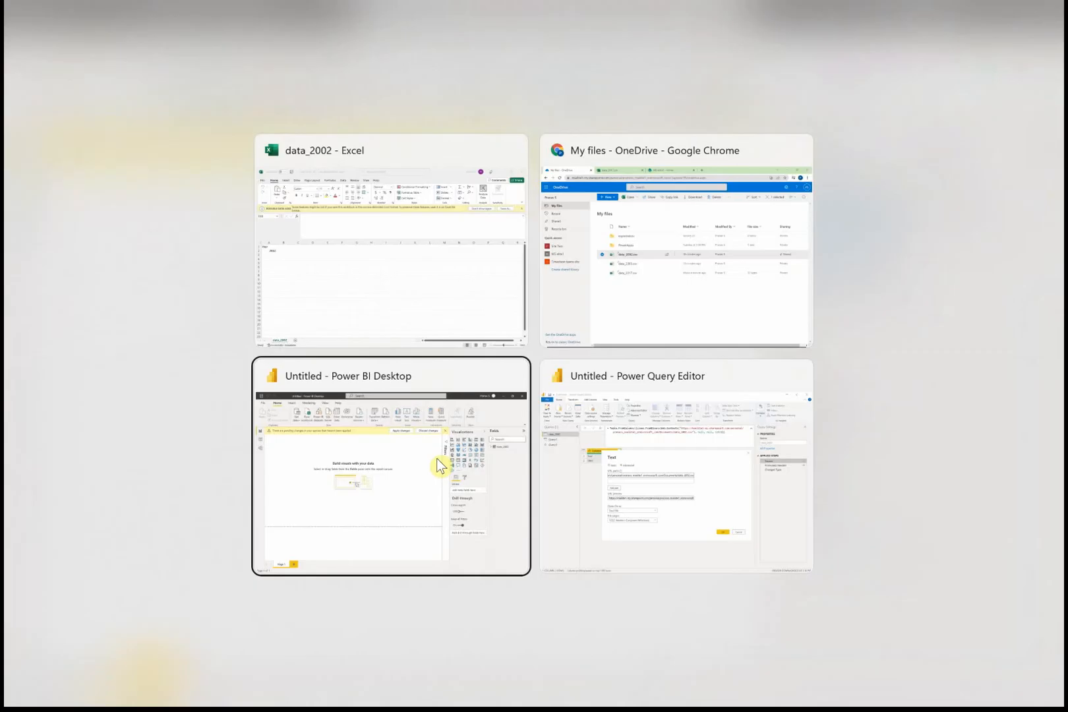
pyautogui.hotkey('alt', 'Tab')
pyautogui.press('Tab')
pyautogui.hotkey('alt', 'Tab')
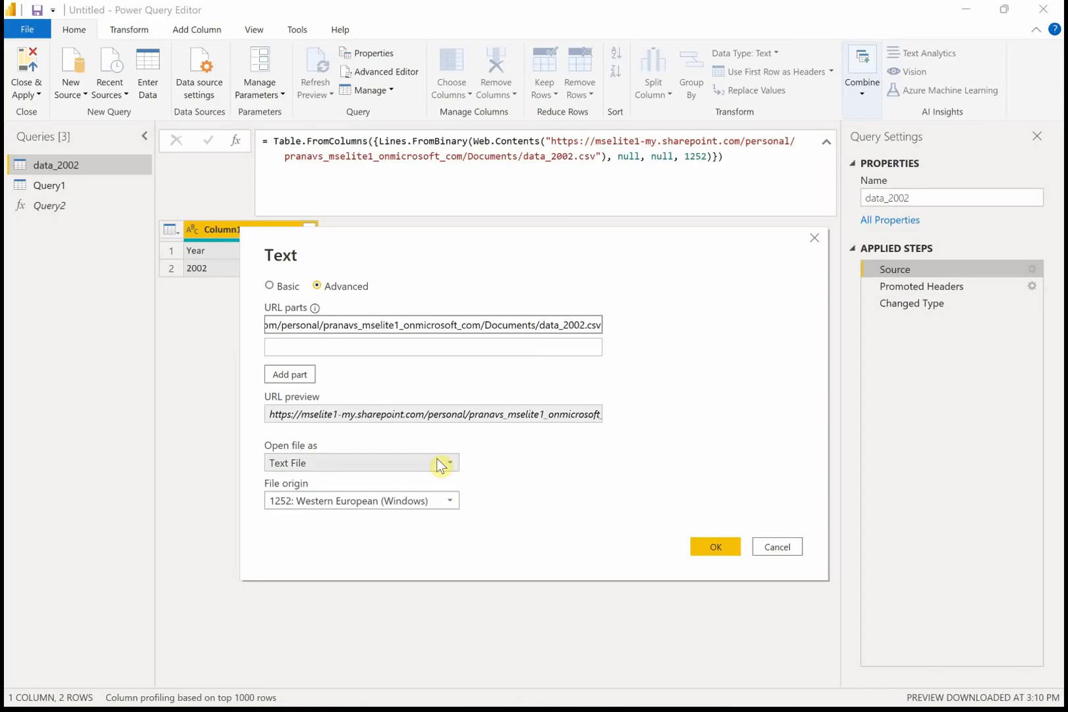
# Move the text 2002.csv from the end of the first URL part into the second URL part.
pyautogui.tripleClick(565, 326)
pyautogui.click(565, 326)
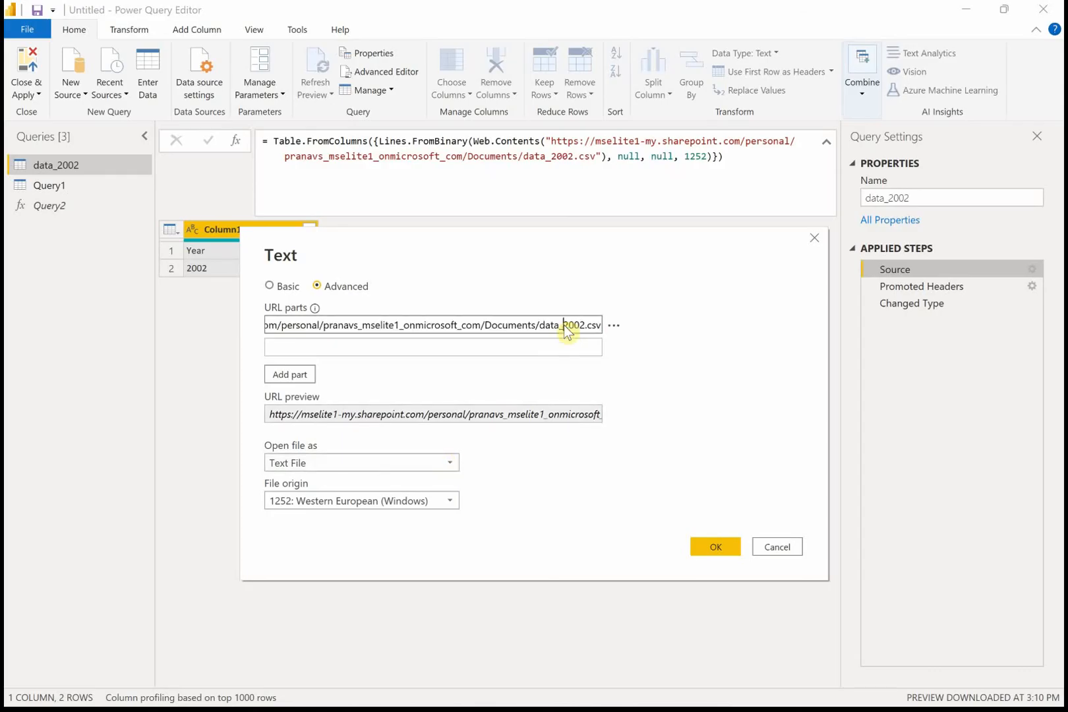
pyautogui.hotkey('shift', 'End')
pyautogui.hotkey('ctrl', 'x')
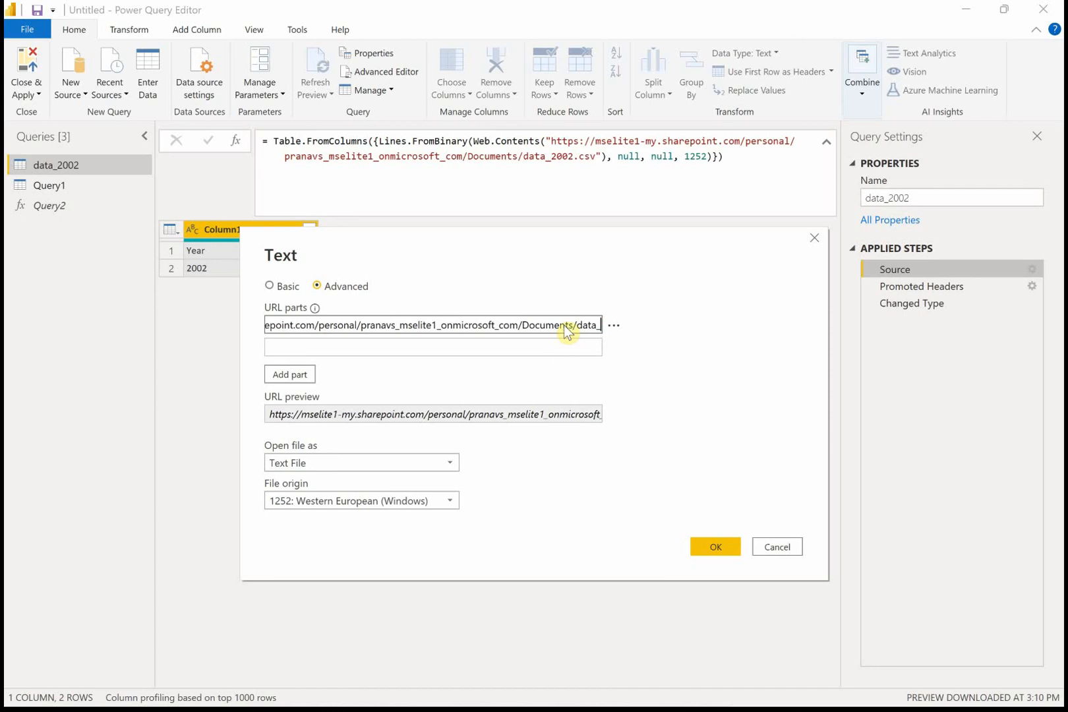
pyautogui.click(506, 347)
pyautogui.hotkey('ctrl', 'v')
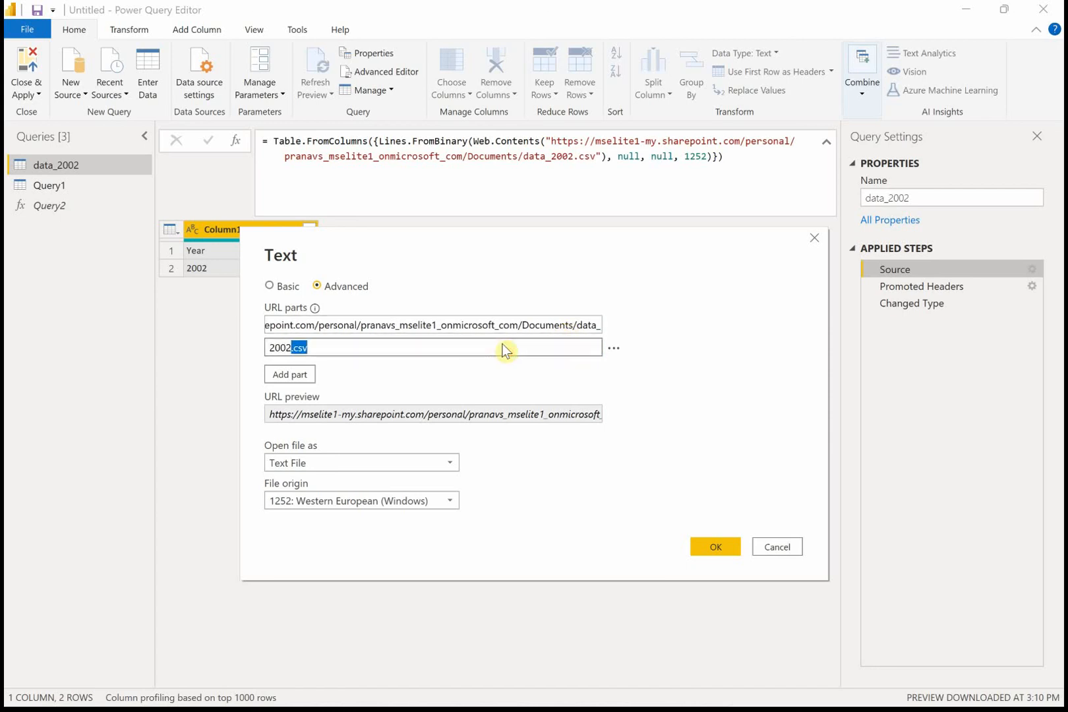
# Reduce the second URL part to 2002, add a third part containing .csv, and apply the source settings.
pyautogui.press('Delete')
pyautogui.click(307, 374)
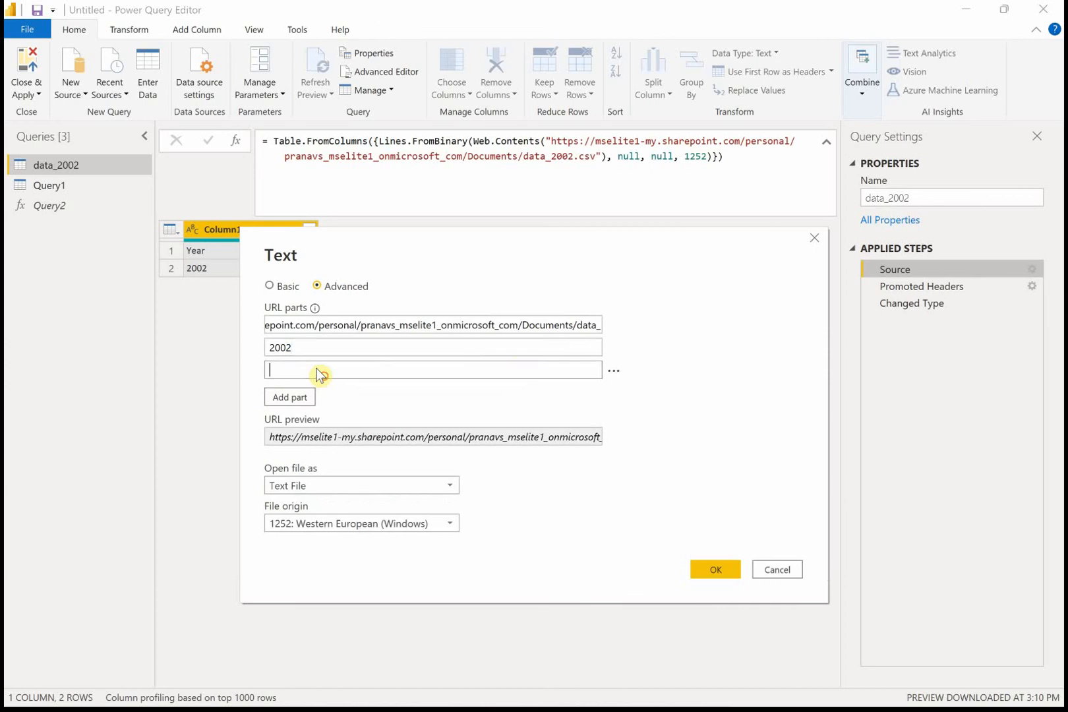
pyautogui.write('.csv')
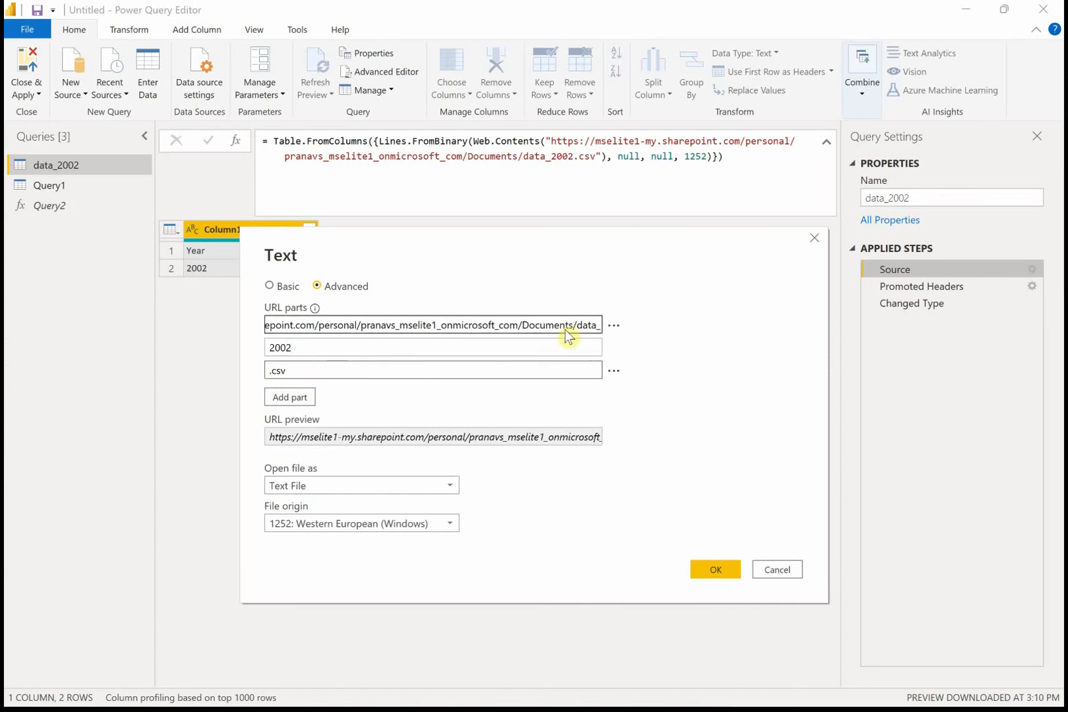
pyautogui.click(488, 344)
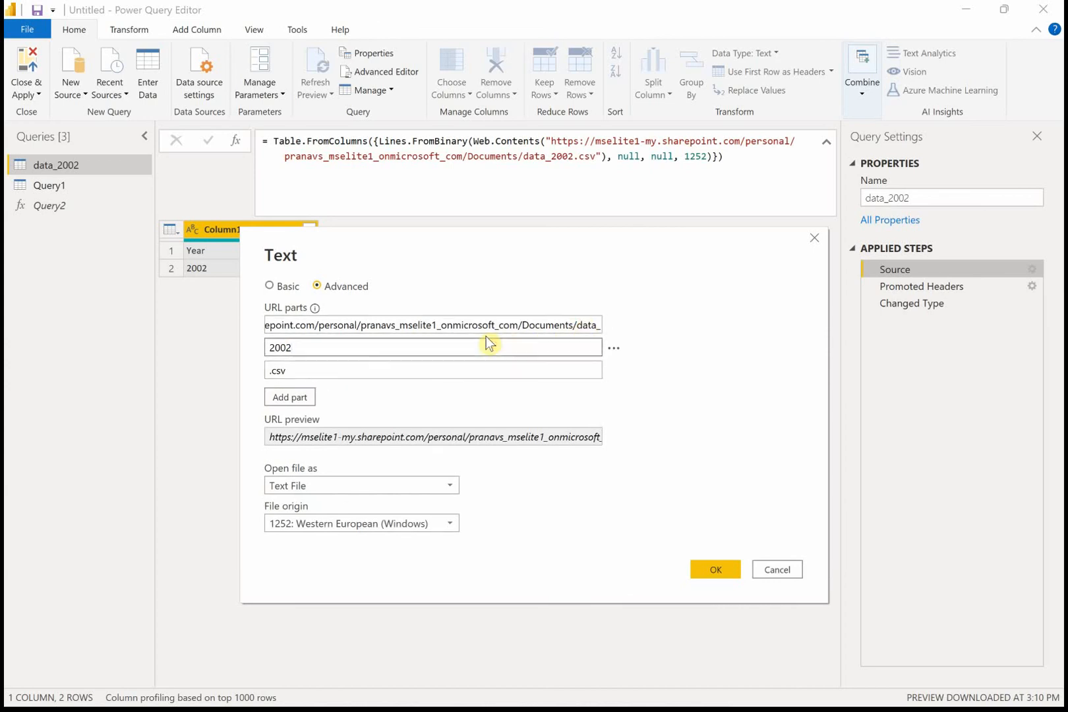
pyautogui.click(720, 575)
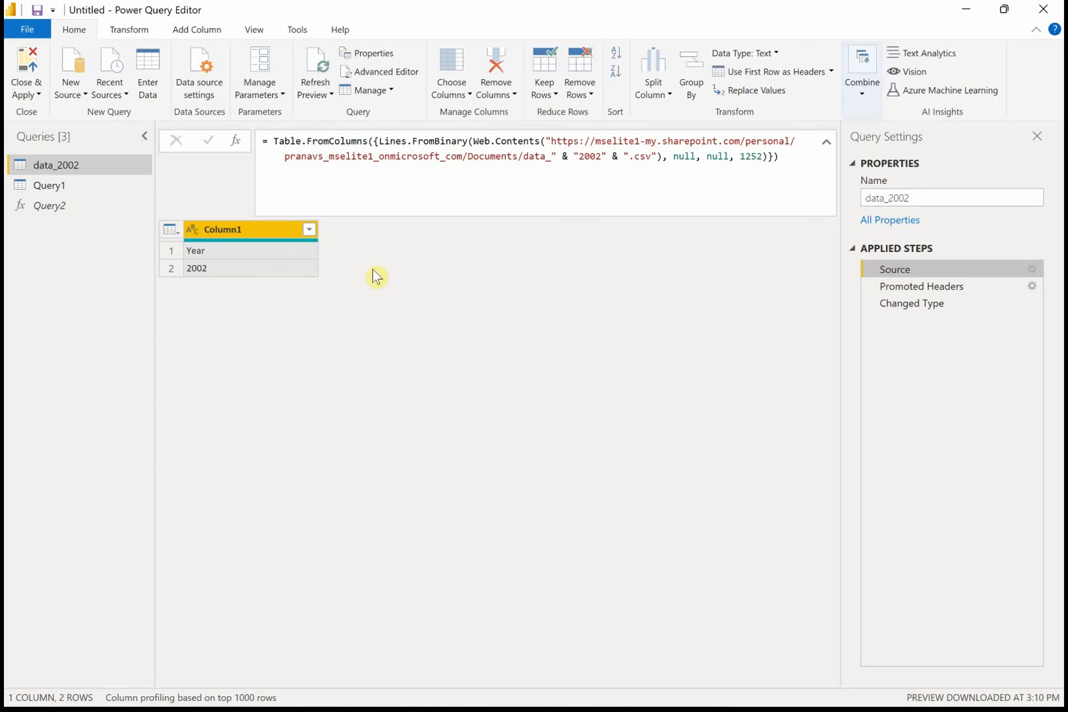
# Return to the Changed Type step and rename the data_2002 query as data.
pyautogui.click(968, 303)
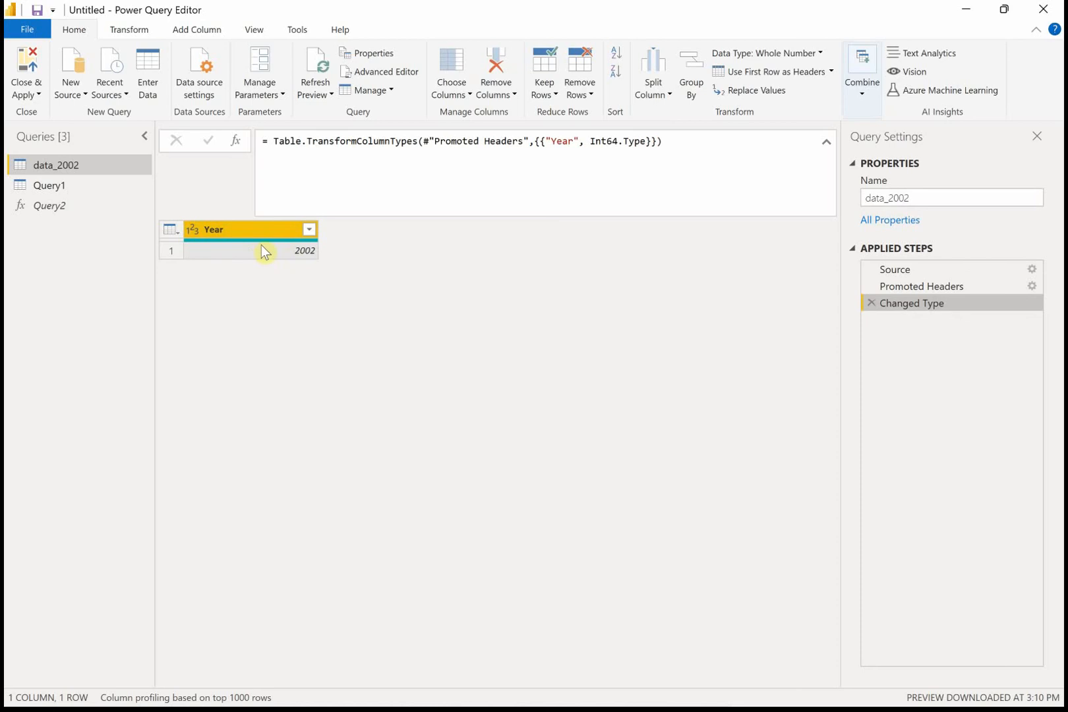
pyautogui.doubleClick(73, 161)
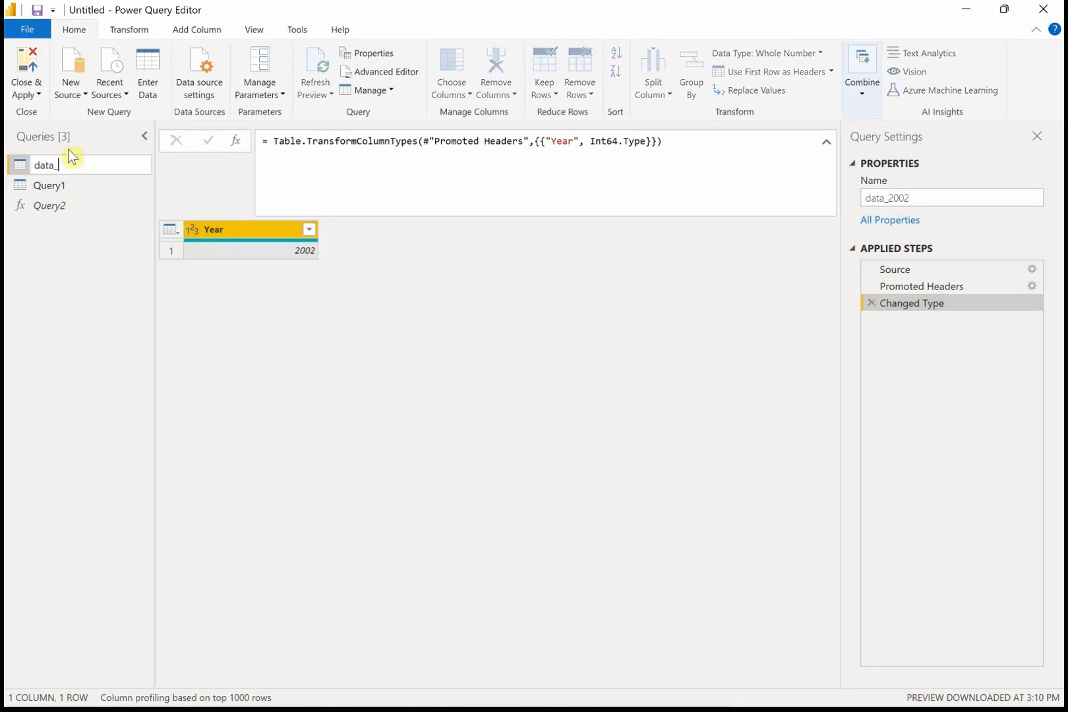
pyautogui.press('Return')
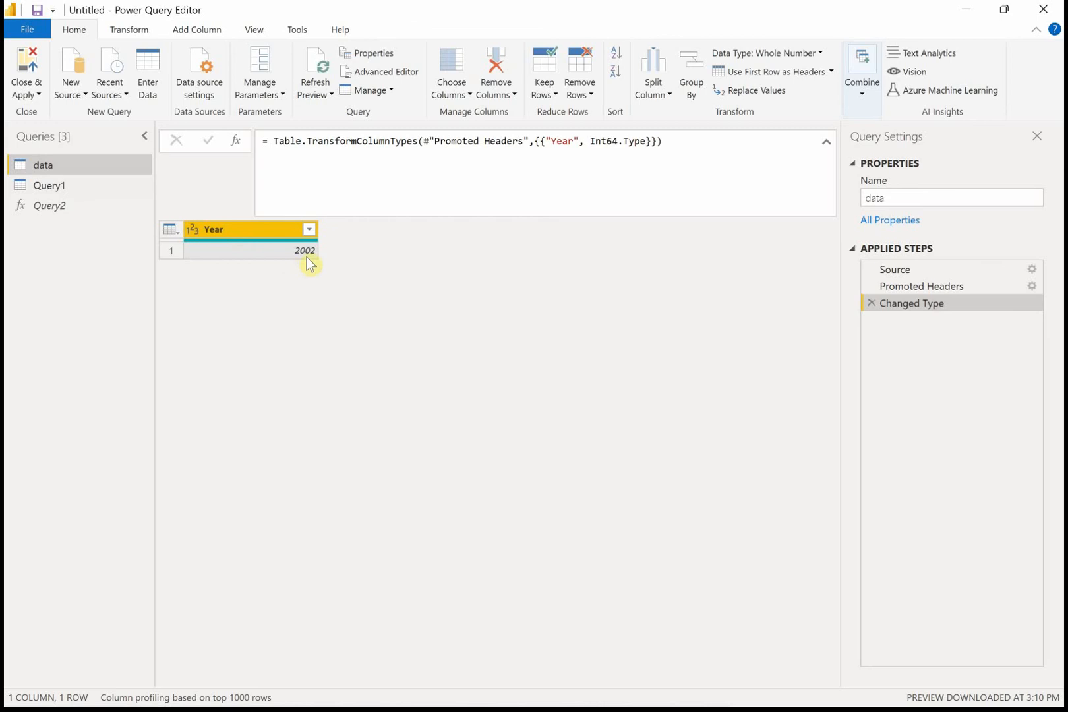
# Set the second URL part in the data query's Source settings to 2003 and view the Changed Type step.
pyautogui.click(1031, 269)
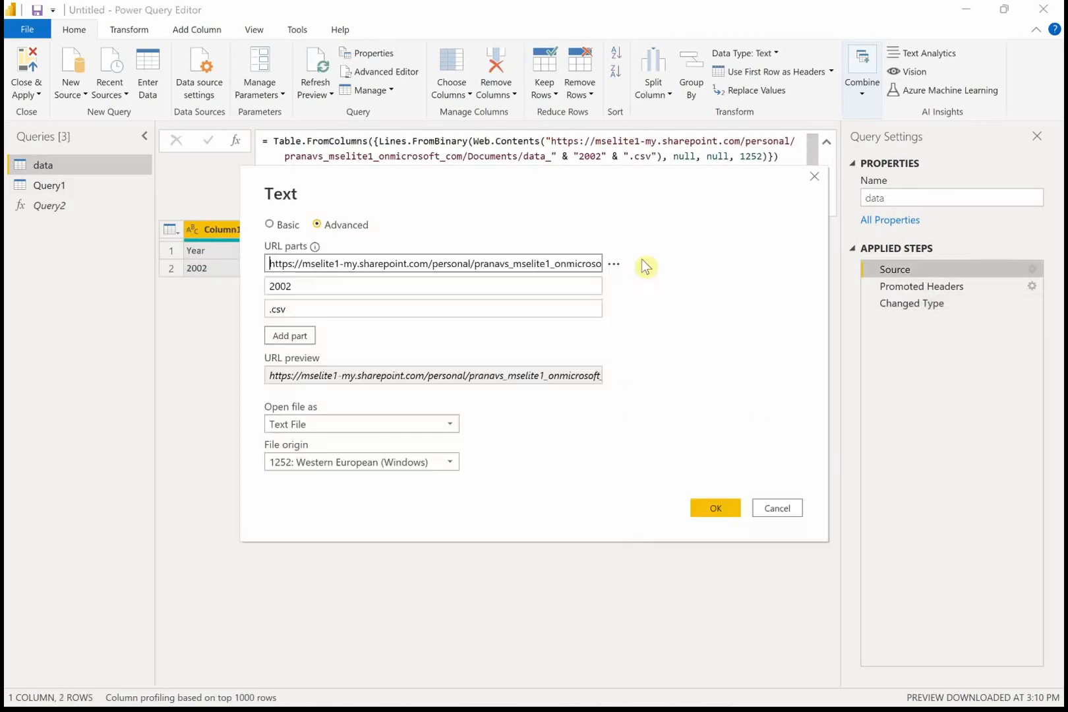
pyautogui.click(428, 285)
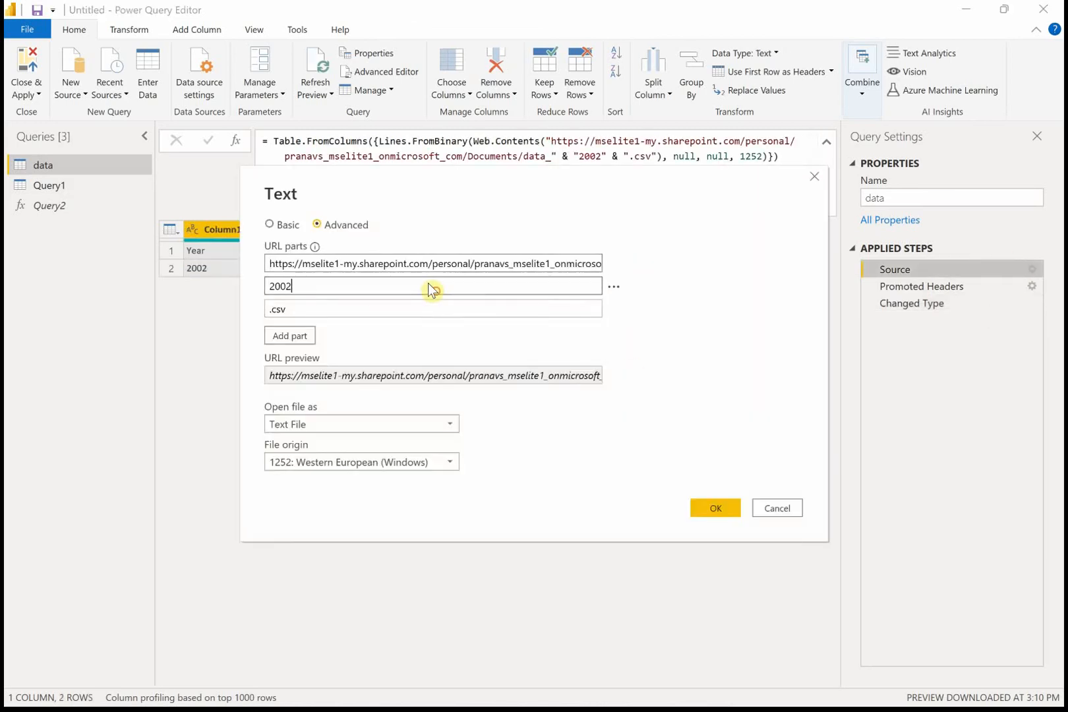
pyautogui.press('BackSpace')
pyautogui.write('3')
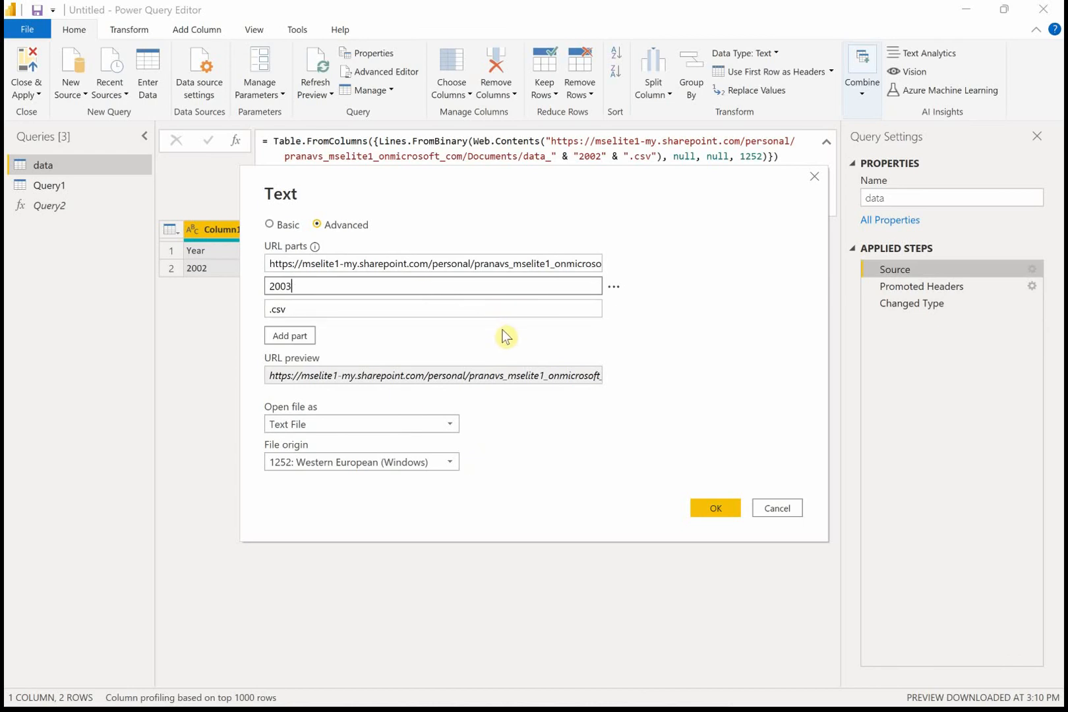
pyautogui.click(718, 508)
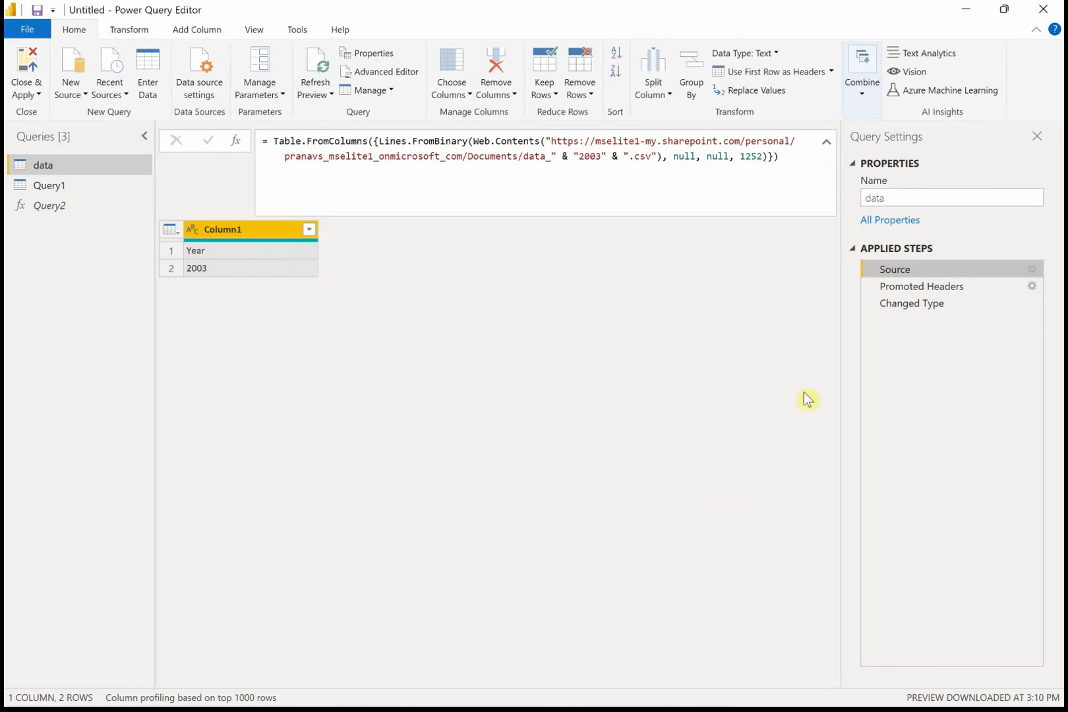
pyautogui.click(918, 307)
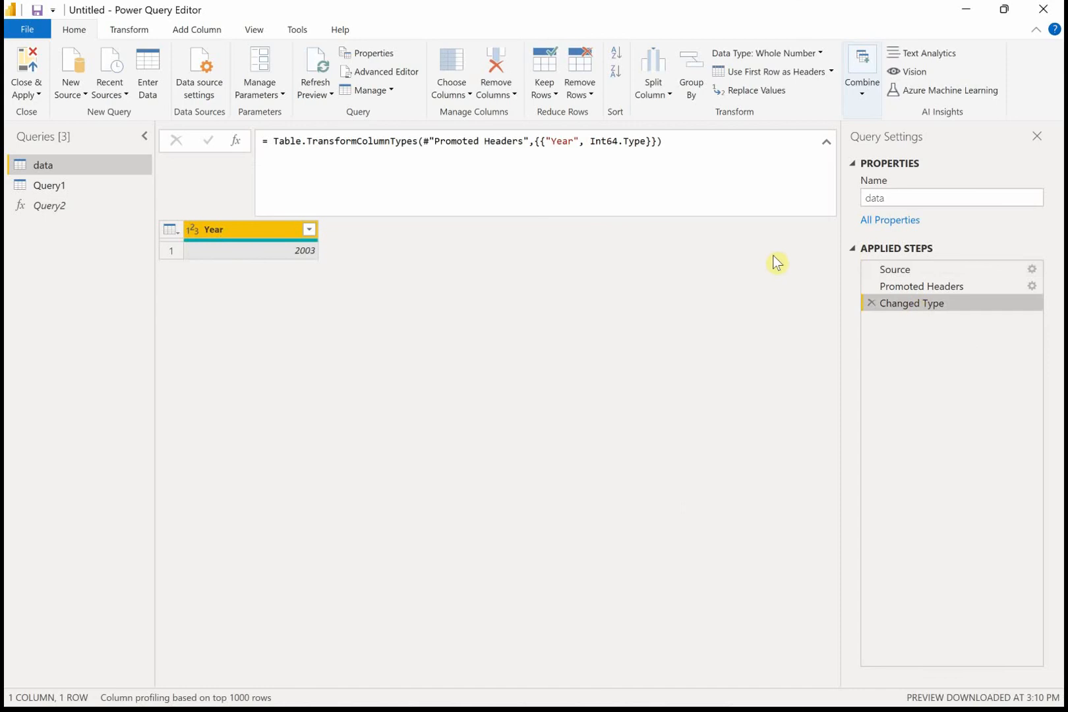
# Set the second URL part in the data query's Source settings to 2017 and view the Changed Type step.
pyautogui.click(1032, 269)
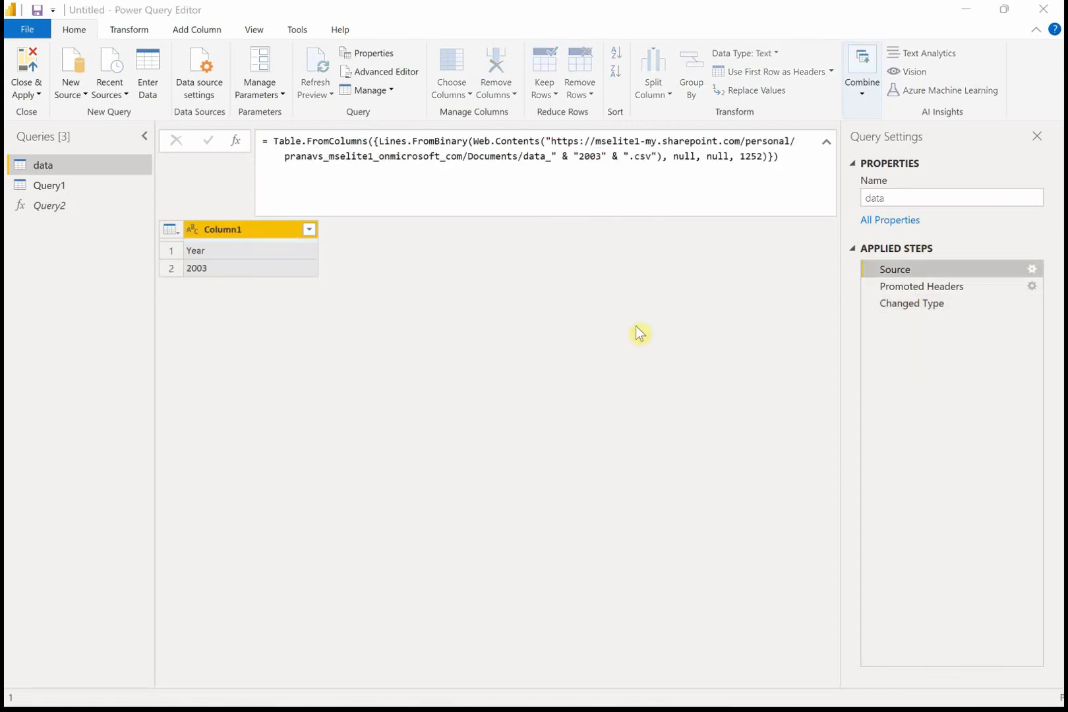
pyautogui.click(372, 280)
pyautogui.press('BackSpace')
pyautogui.press('BackSpace')
pyautogui.write('17')
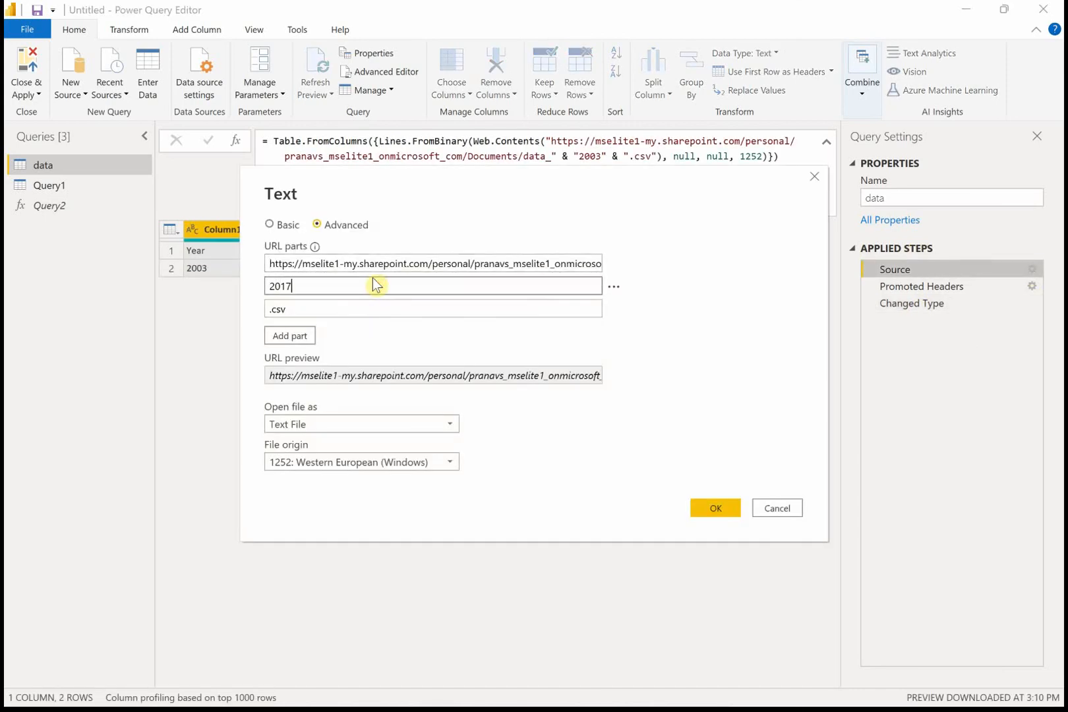
pyautogui.click(700, 509)
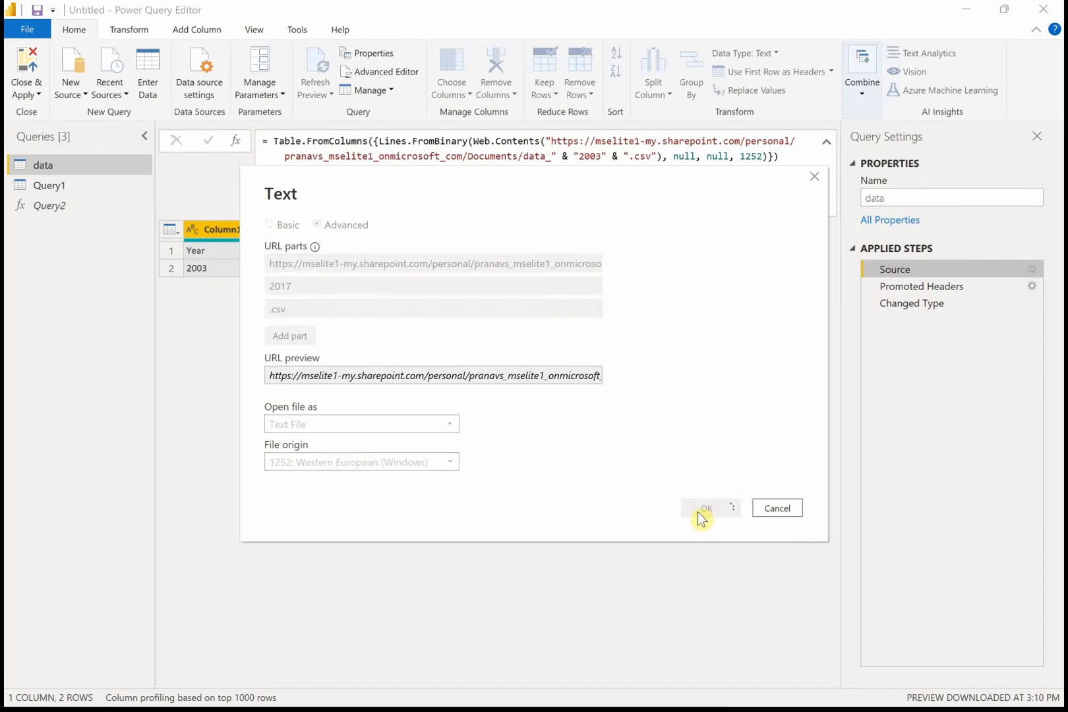
pyautogui.click(916, 303)
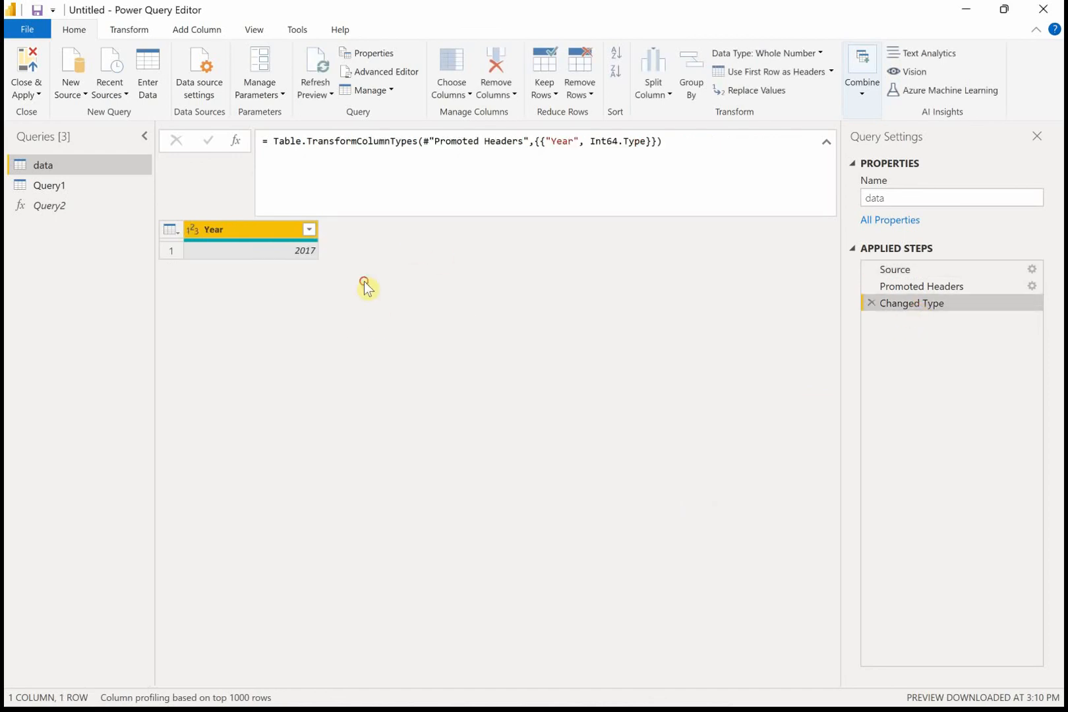
# Collapse the formula bar and review the data query's Source and Changed Type steps.
pyautogui.click(828, 140)
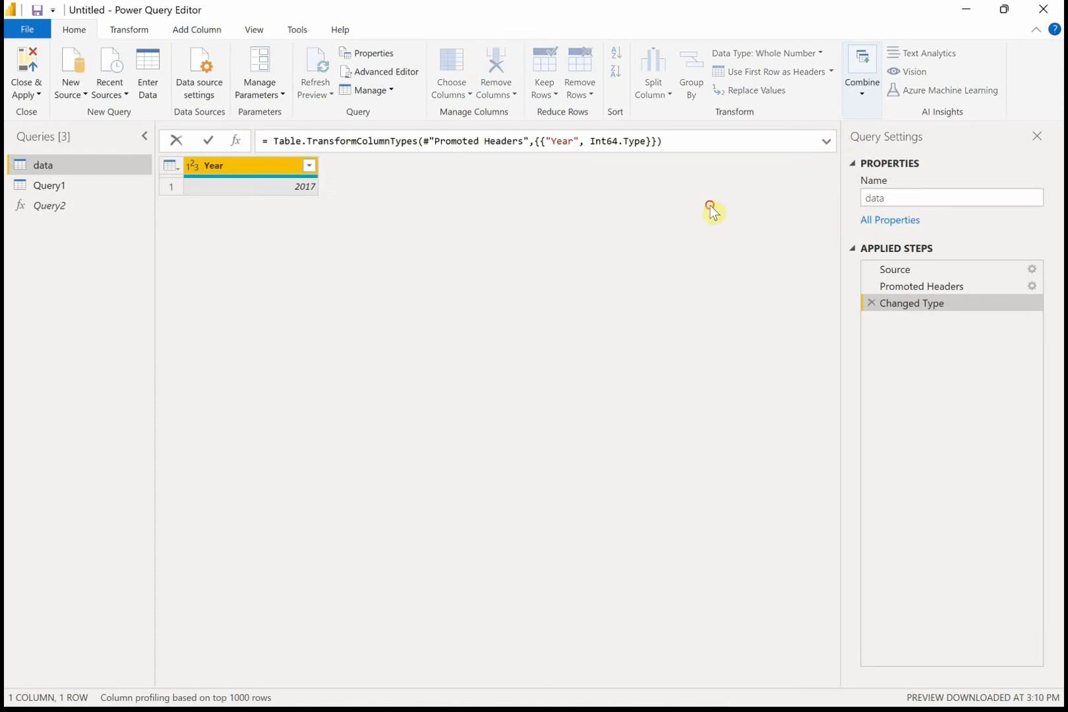
pyautogui.click(1002, 270)
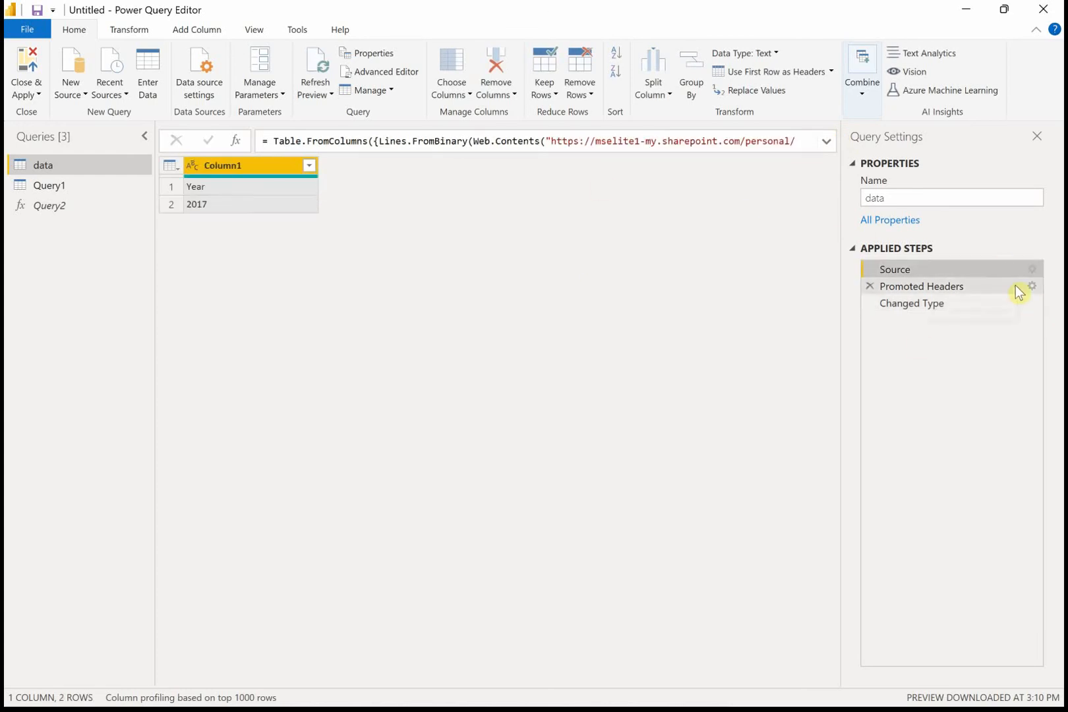
pyautogui.click(928, 304)
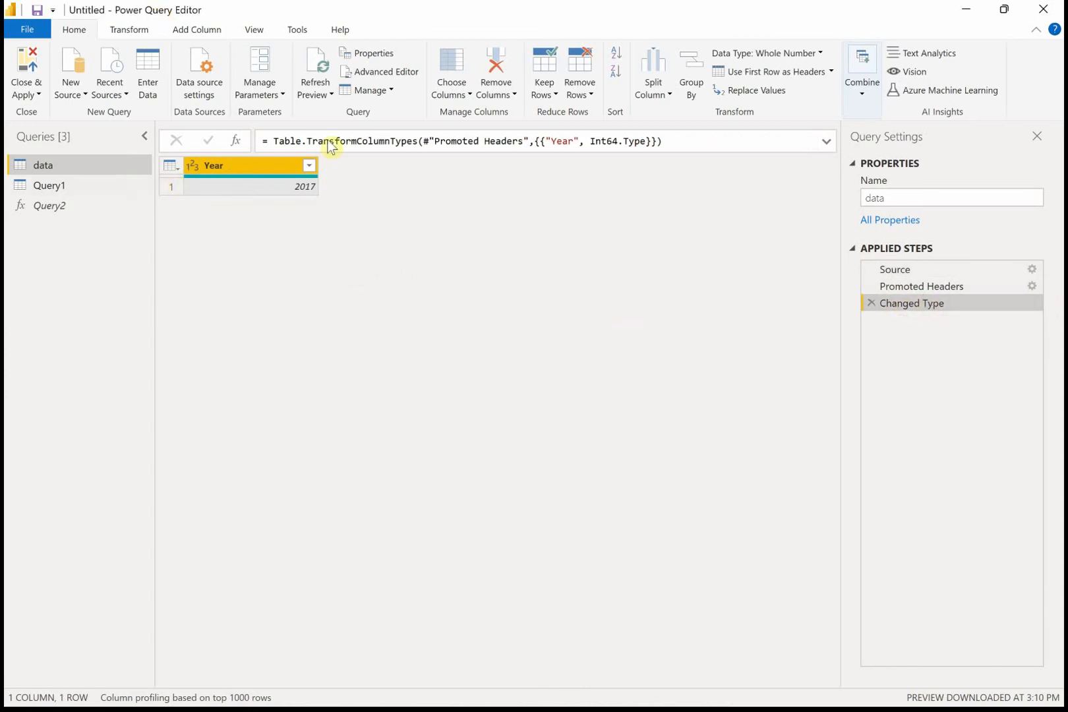
# Create a required parameter named Year of type Text with a current value of 2002.
pyautogui.click(284, 90)
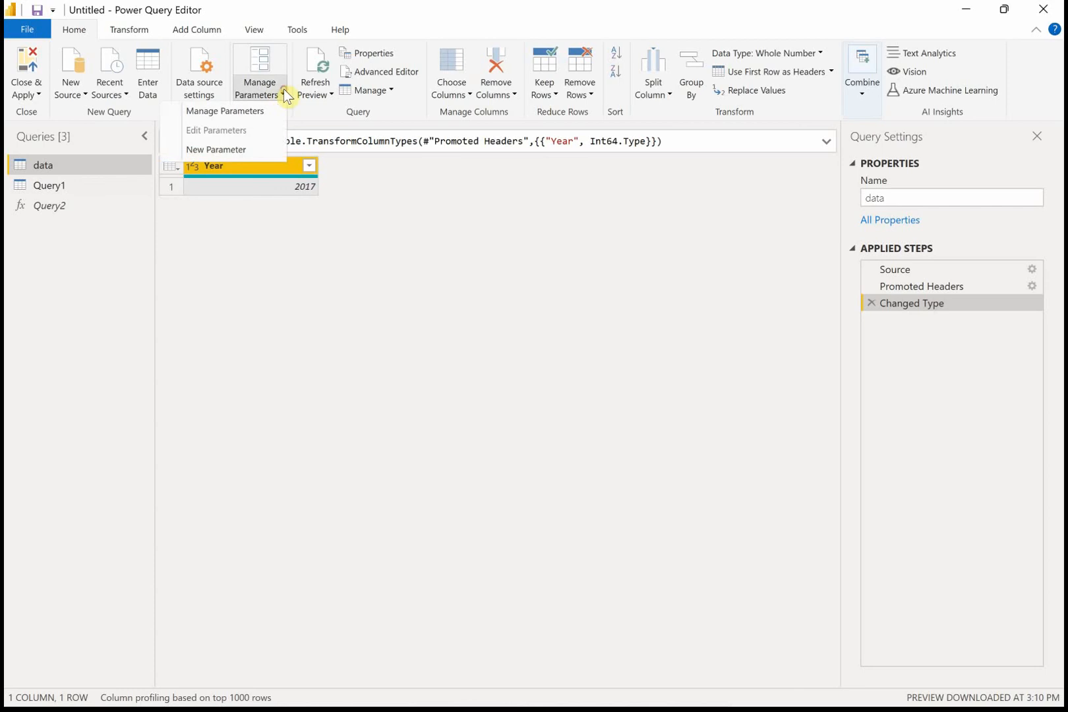
pyautogui.click(263, 153)
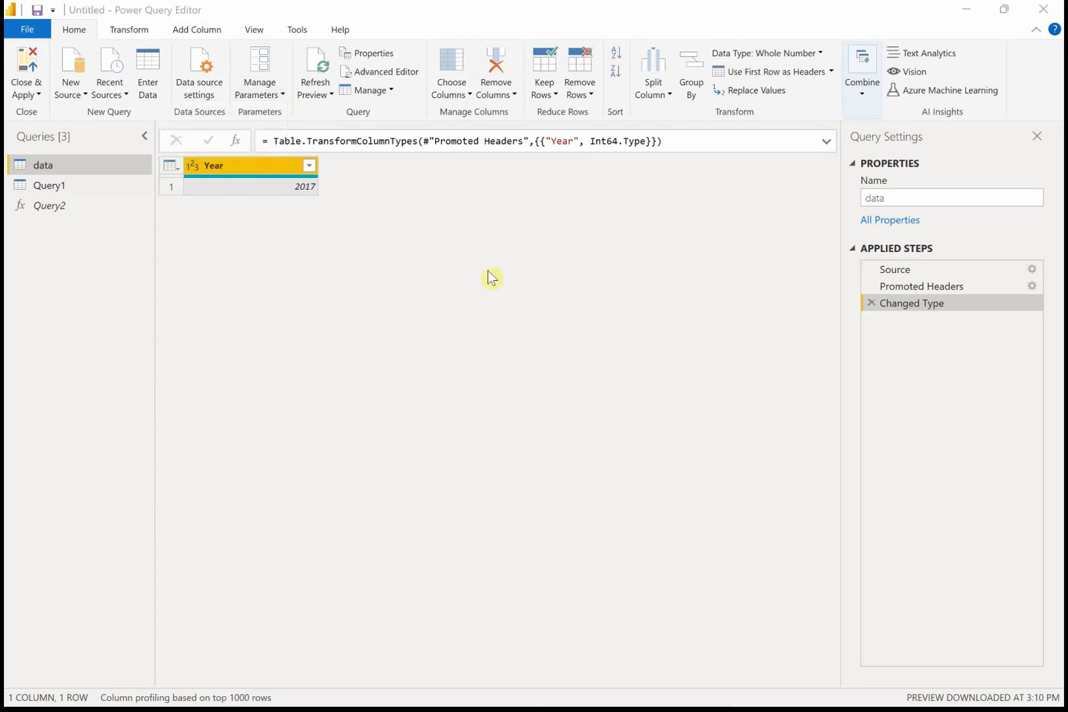
pyautogui.moveTo(586, 157); pyautogui.dragTo(429, 111)
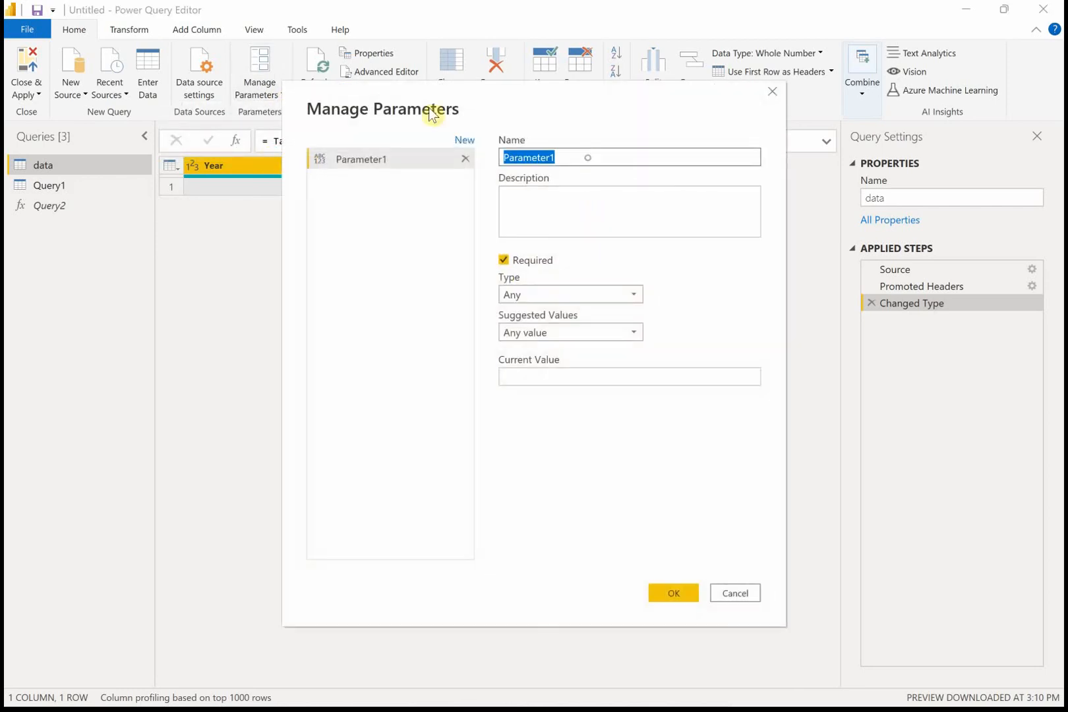
pyautogui.write('Year')
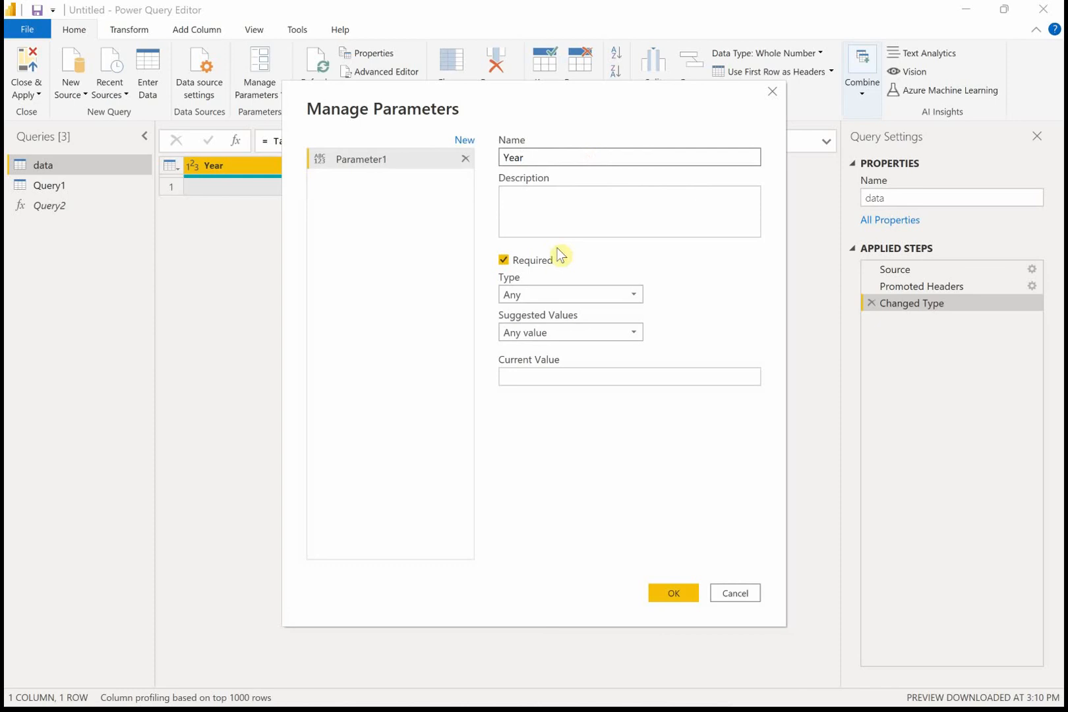
pyautogui.click(562, 294)
pyautogui.click(565, 430)
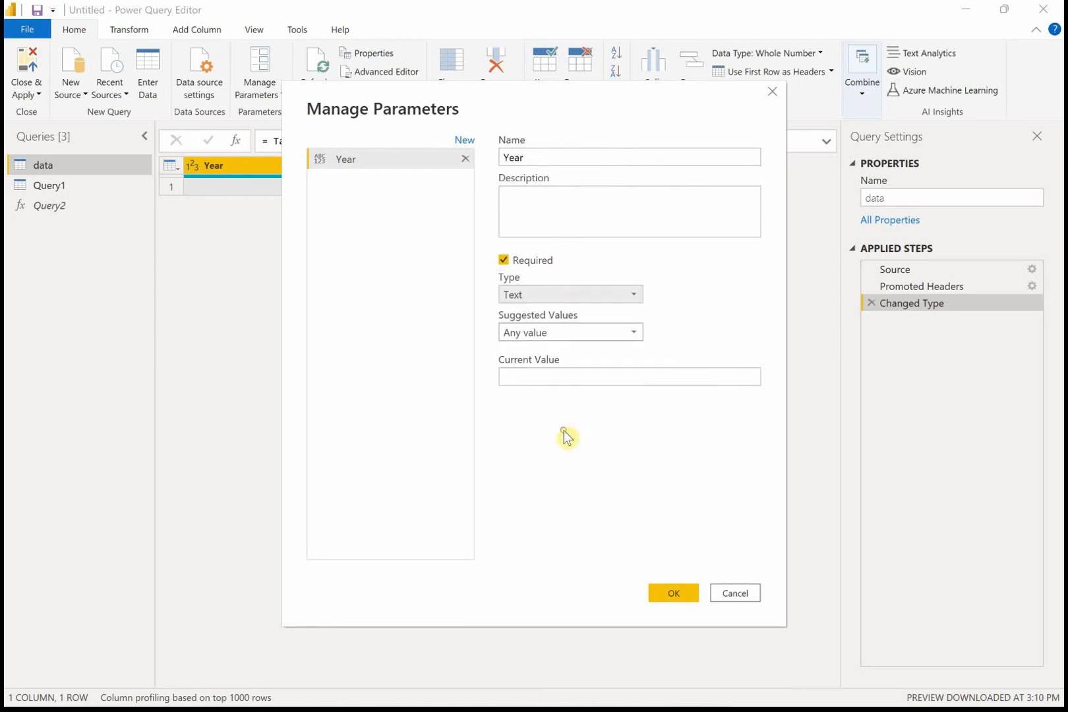
pyautogui.click(615, 378)
pyautogui.write('2002')
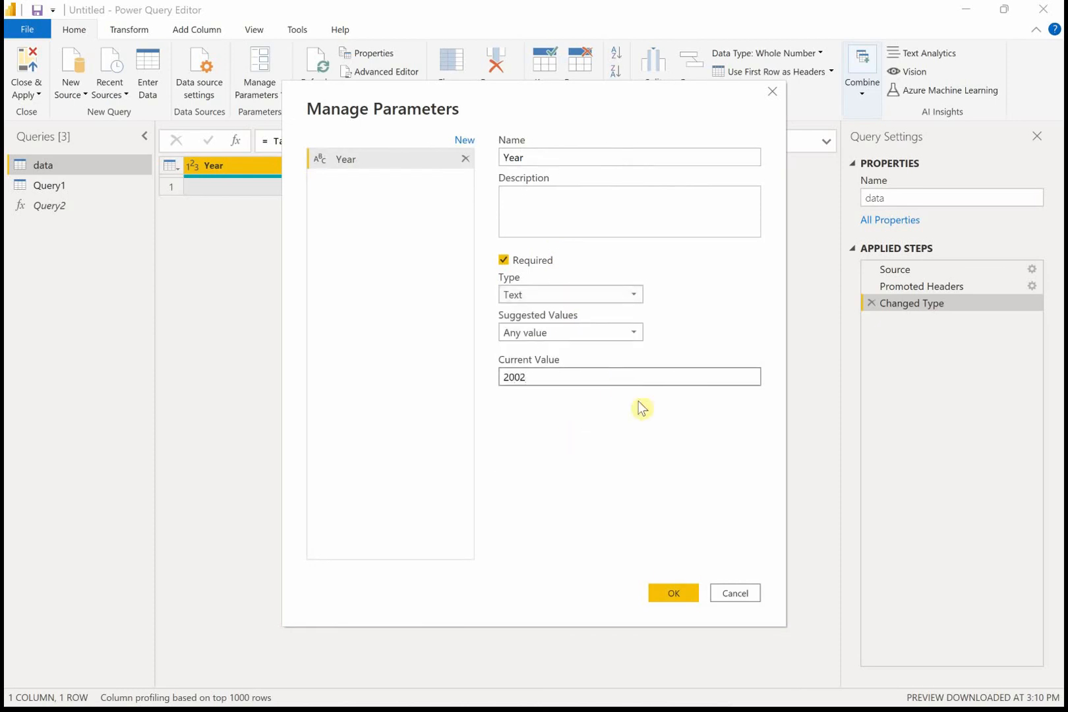
pyautogui.click(670, 591)
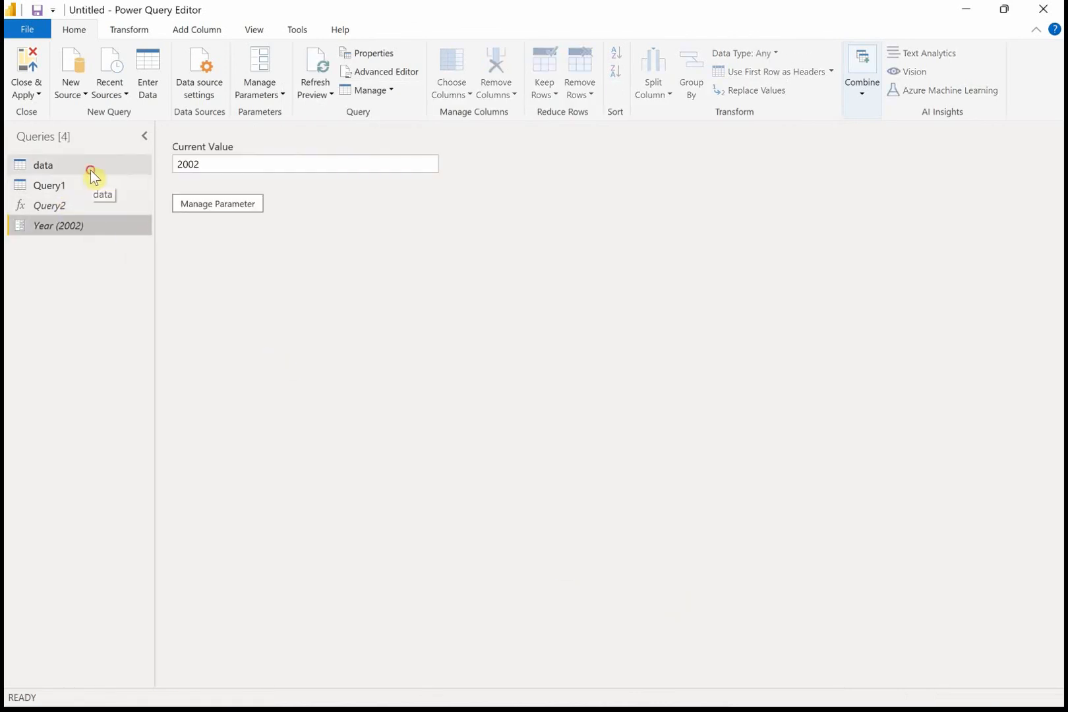
# Link the second URL part of the data query's Source to the Year parameter and view the Changed Type step.
pyautogui.click(90, 169)
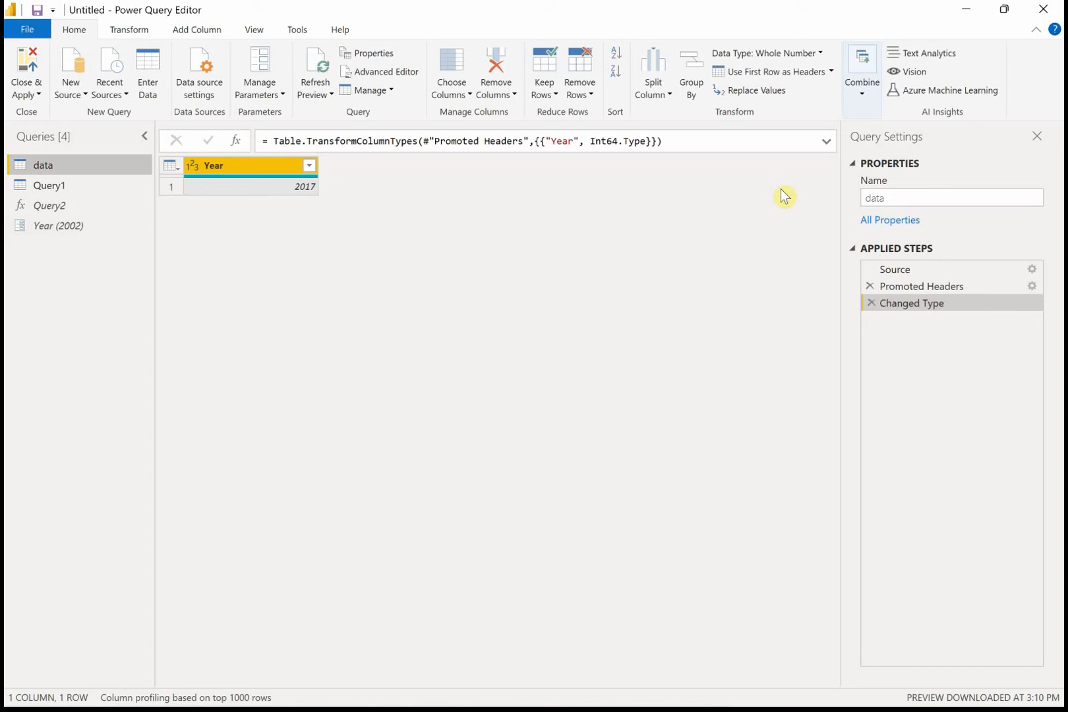
pyautogui.click(1031, 269)
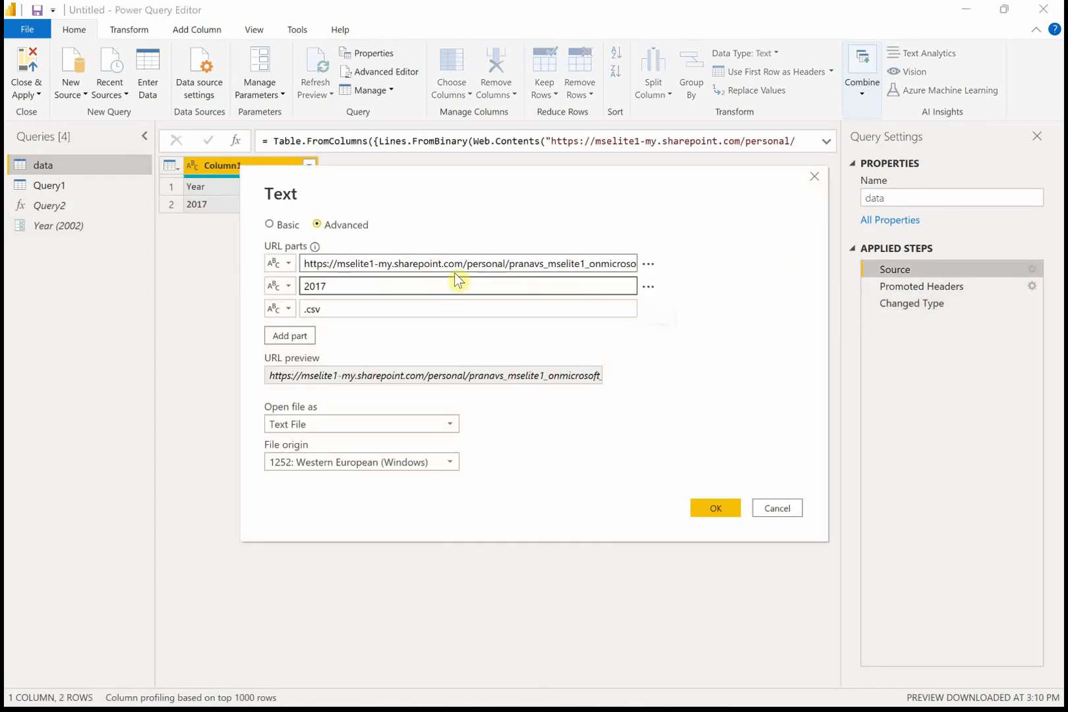
pyautogui.click(277, 290)
pyautogui.click(310, 319)
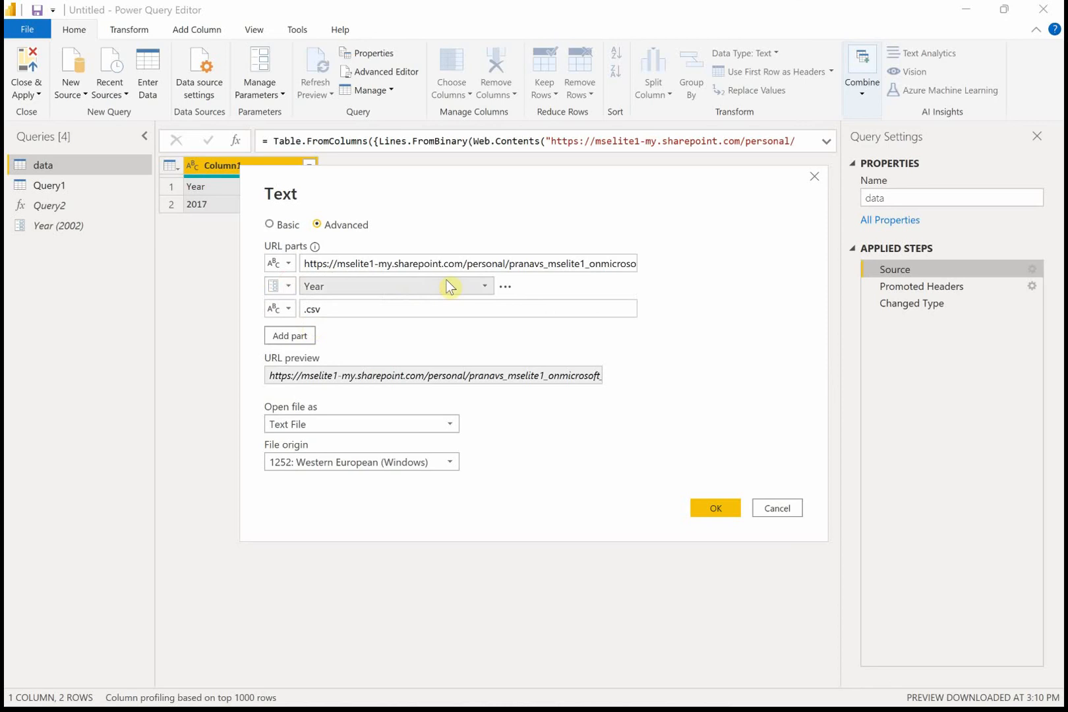
pyautogui.click(727, 507)
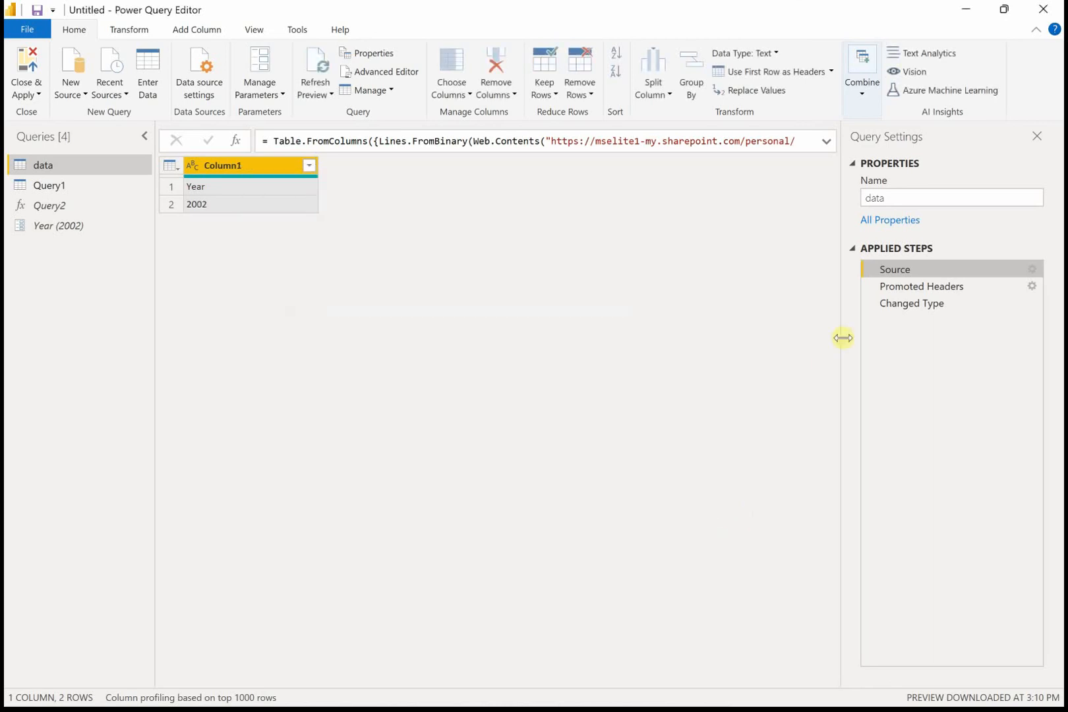
pyautogui.click(903, 304)
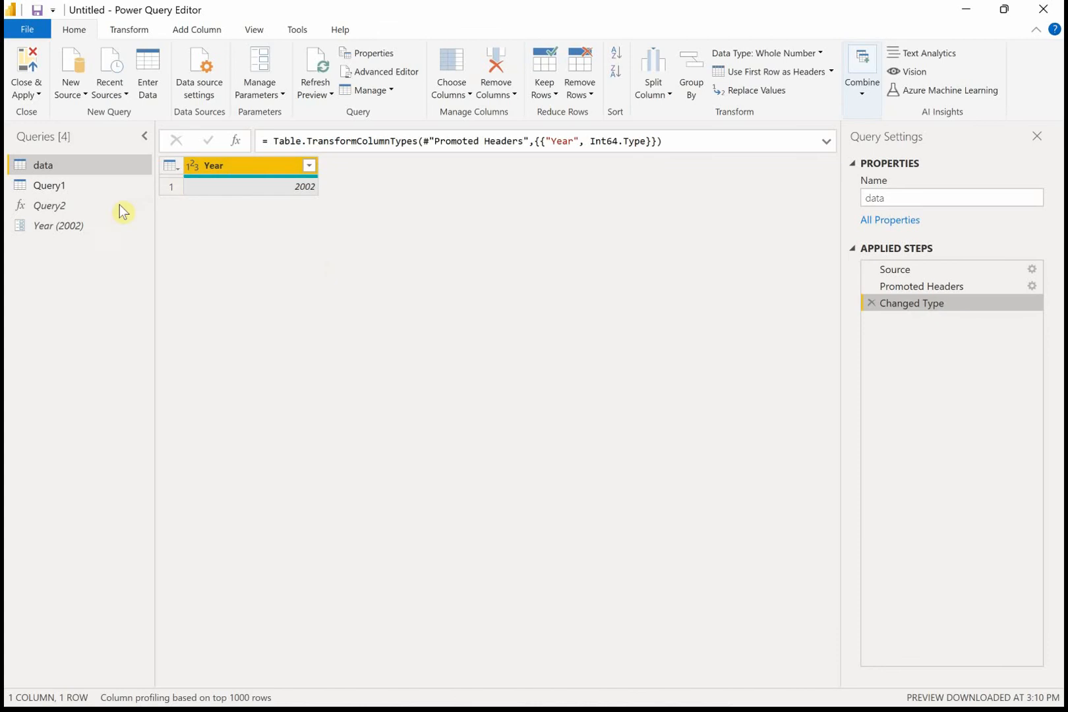
# Set the Year parameter's current value to 2003 and view the data query.
pyautogui.click(101, 232)
pyautogui.click(235, 165)
pyautogui.press('BackSpace')
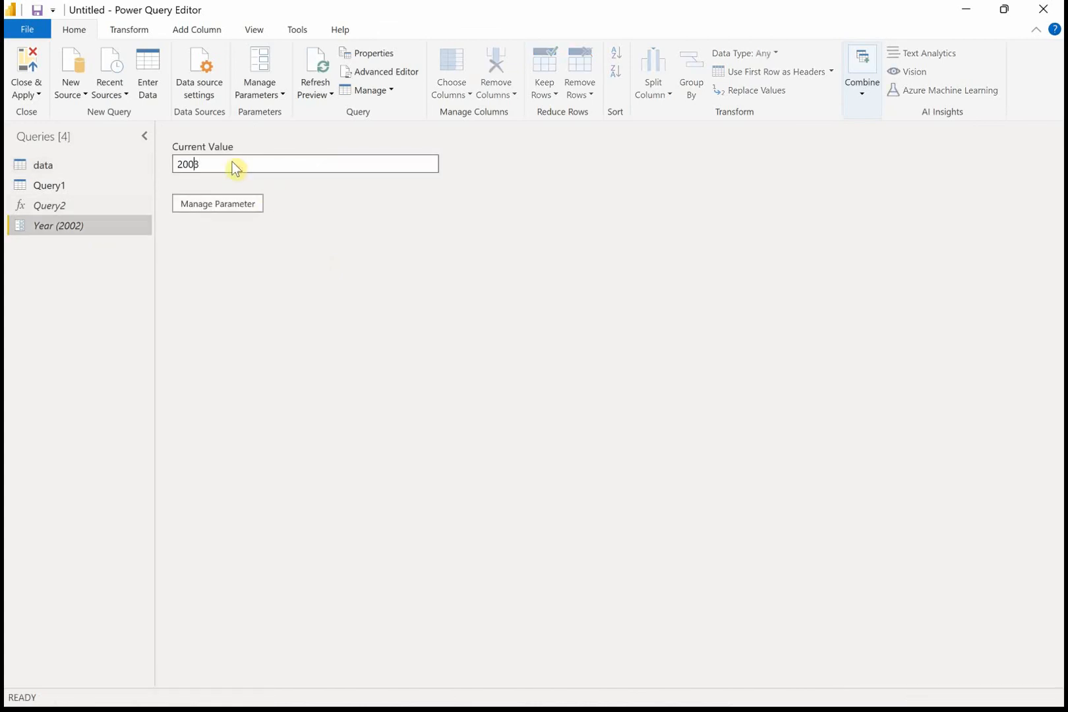
pyautogui.write('3')
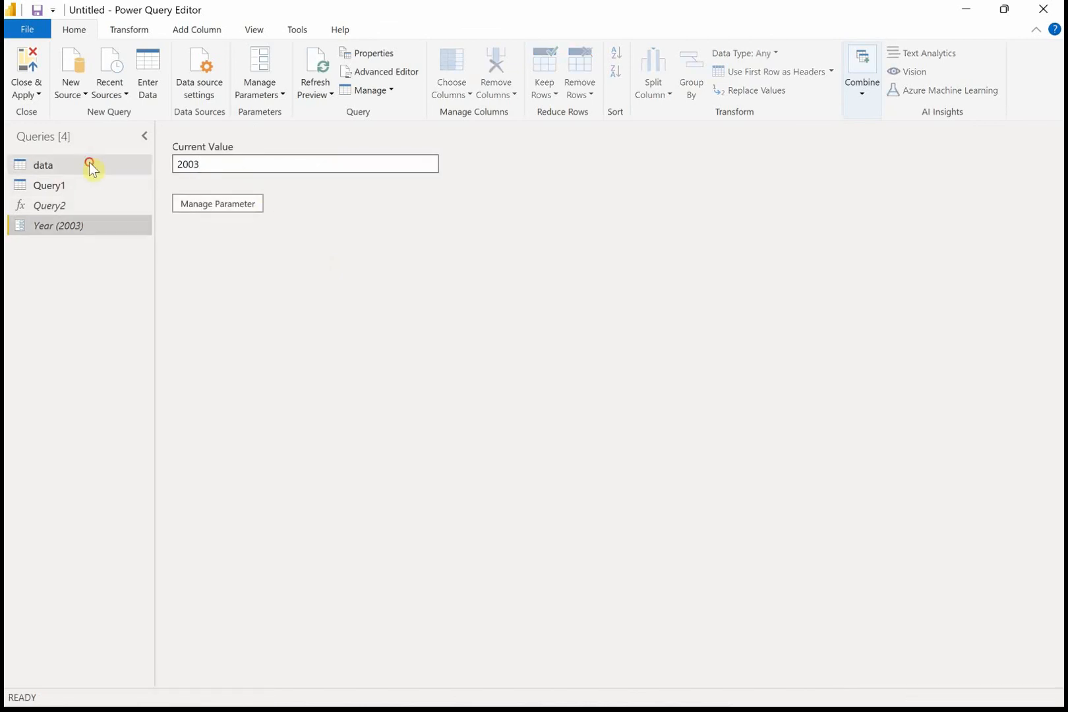
pyautogui.click(90, 166)
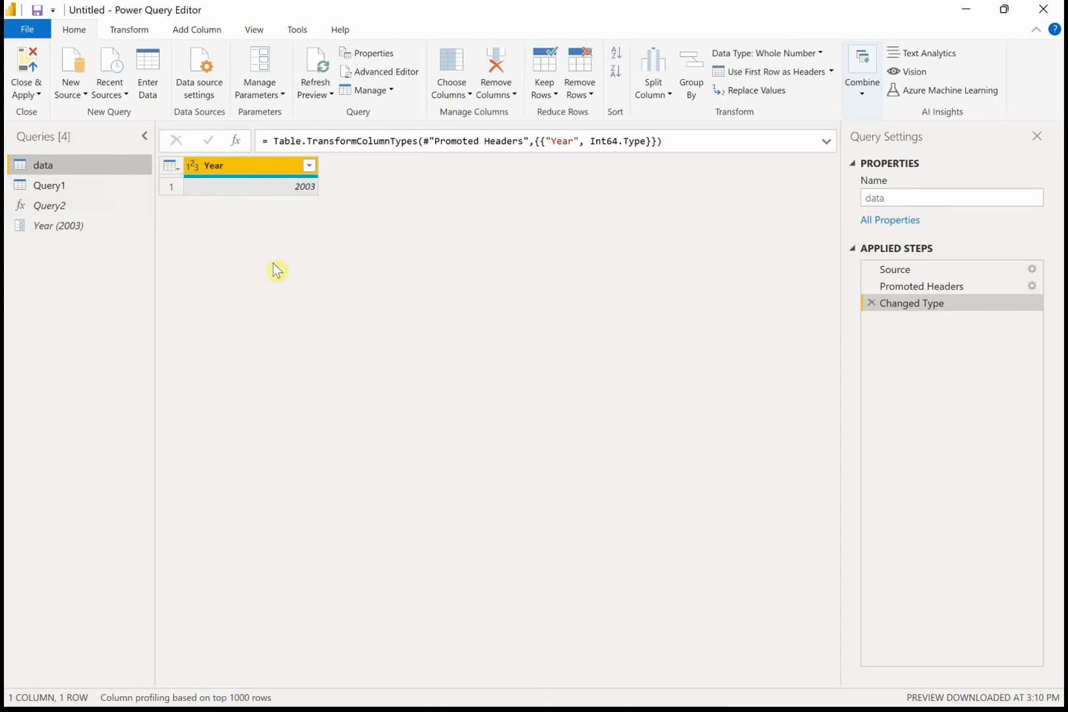
pyautogui.rightClick(107, 173)
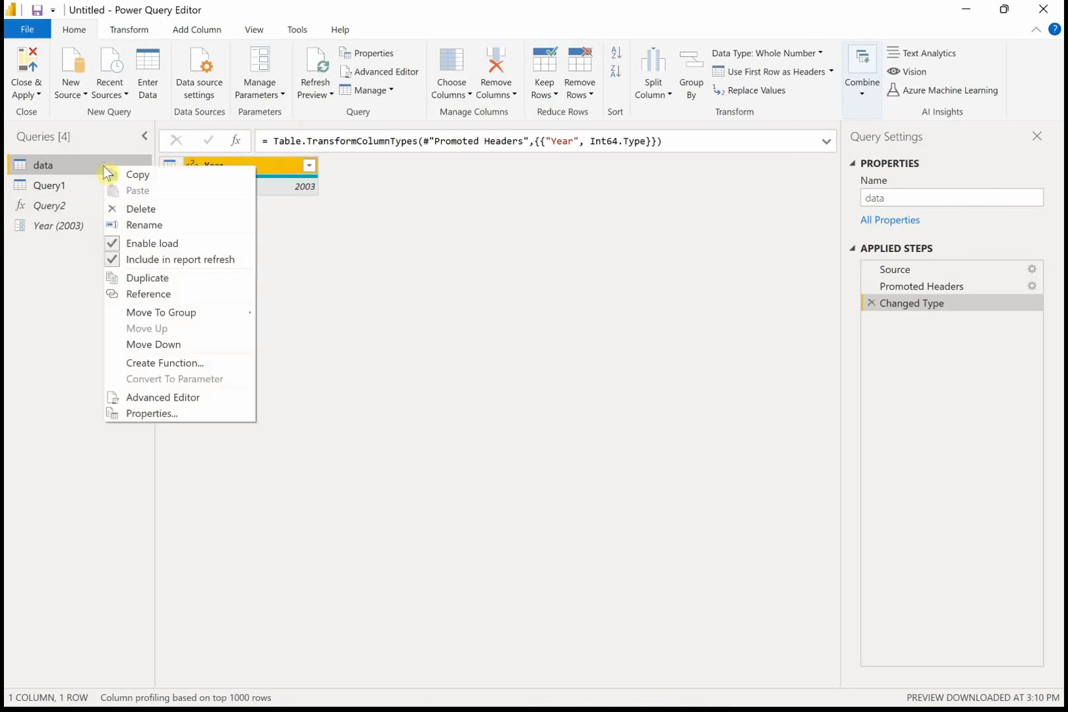
pyautogui.click(201, 362)
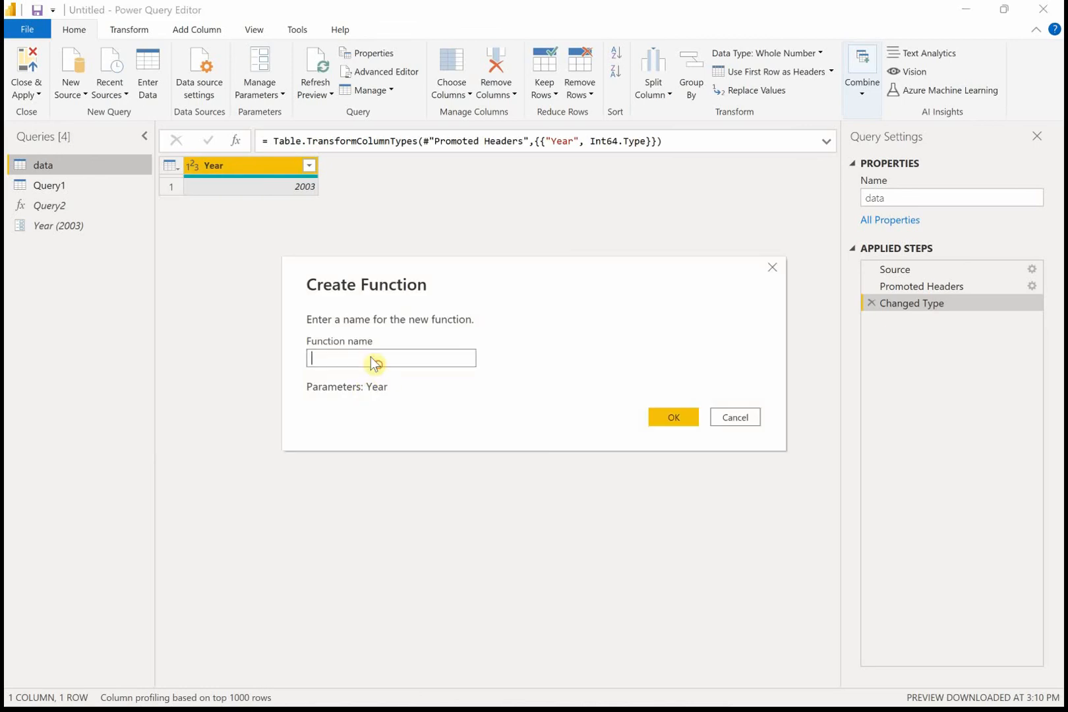
pyautogui.write('Yearcall')
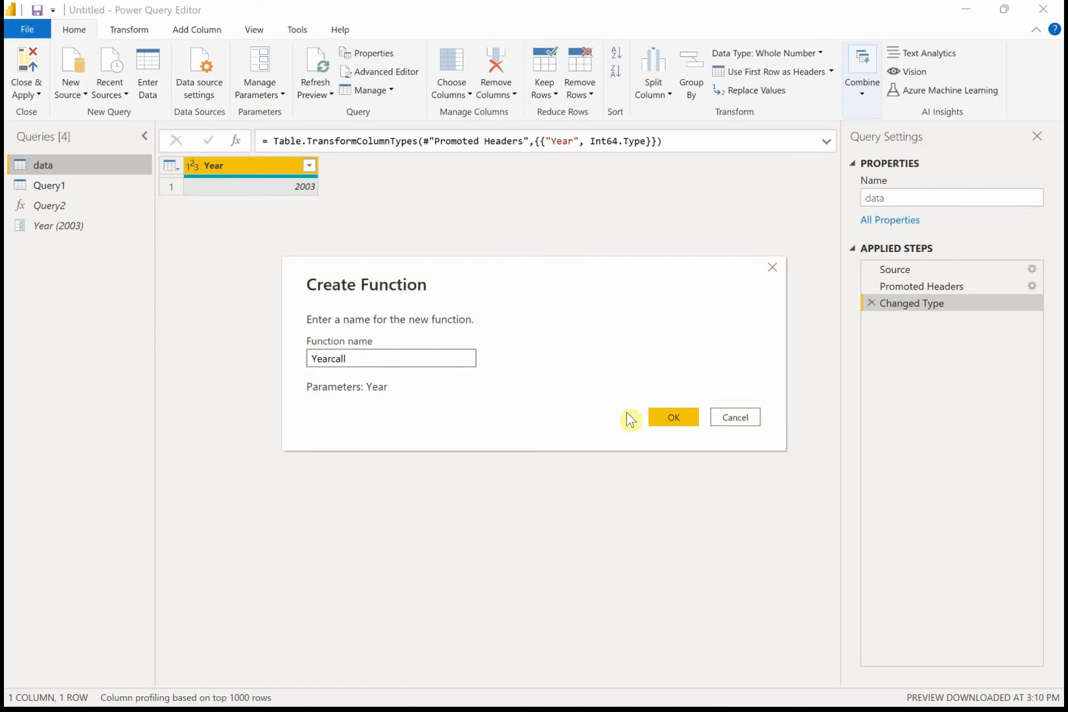
pyautogui.click(719, 418)
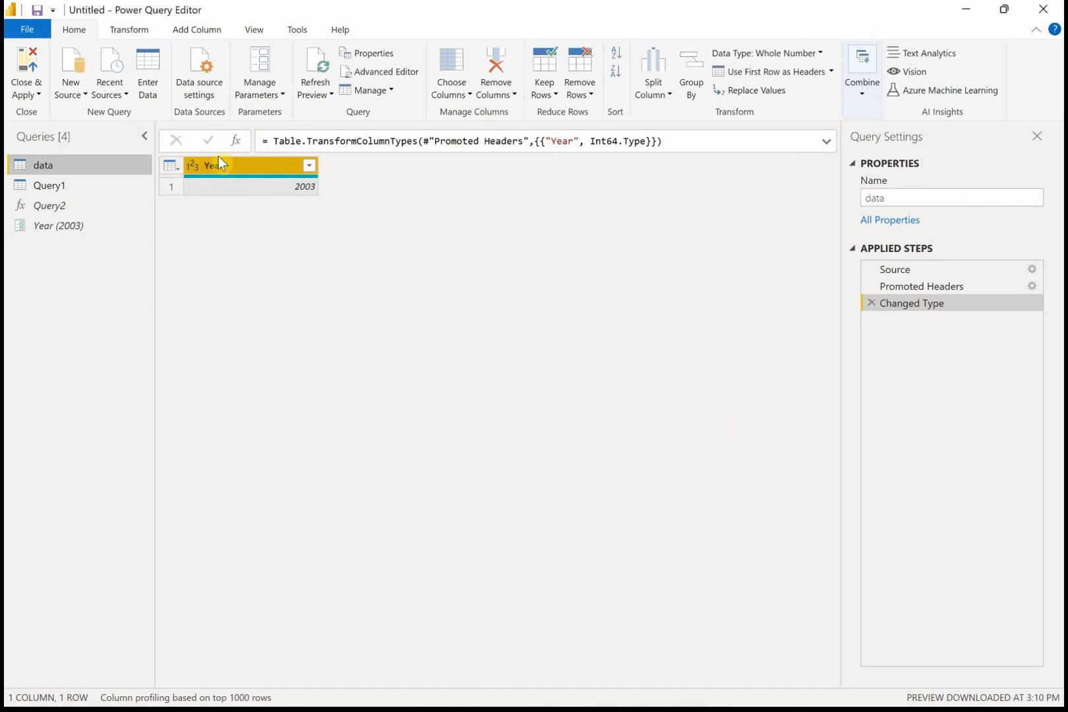
# Change the data query's Year column type to Text, replacing the current type conversion.
pyautogui.rightClick(274, 171)
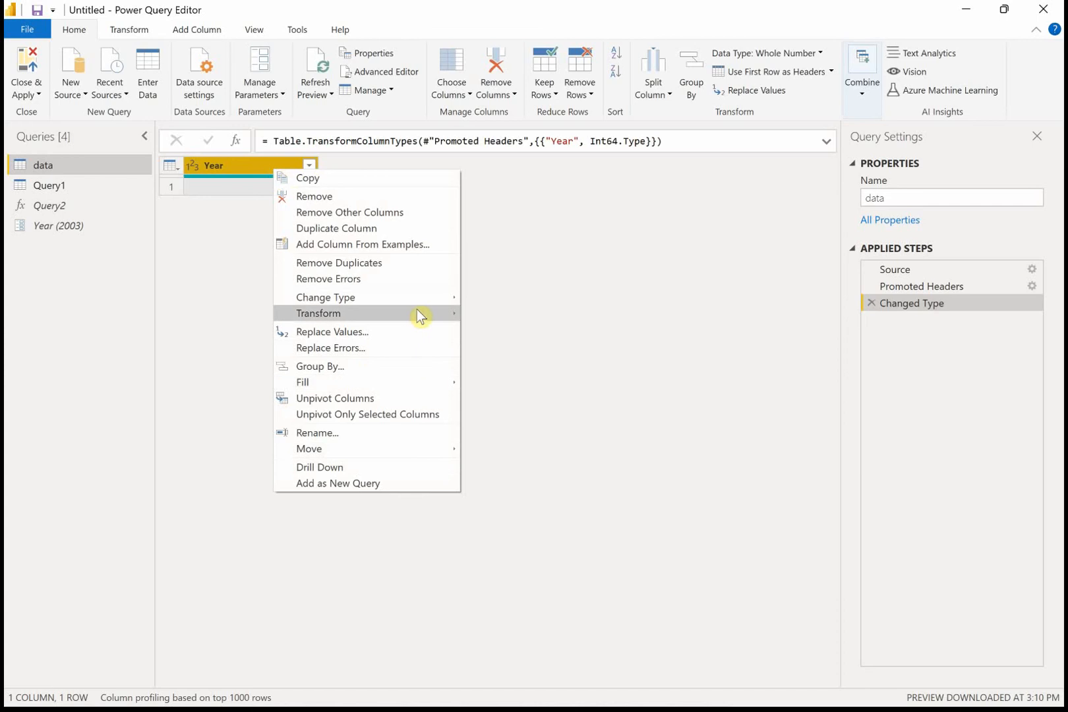
pyautogui.moveTo(417, 310)
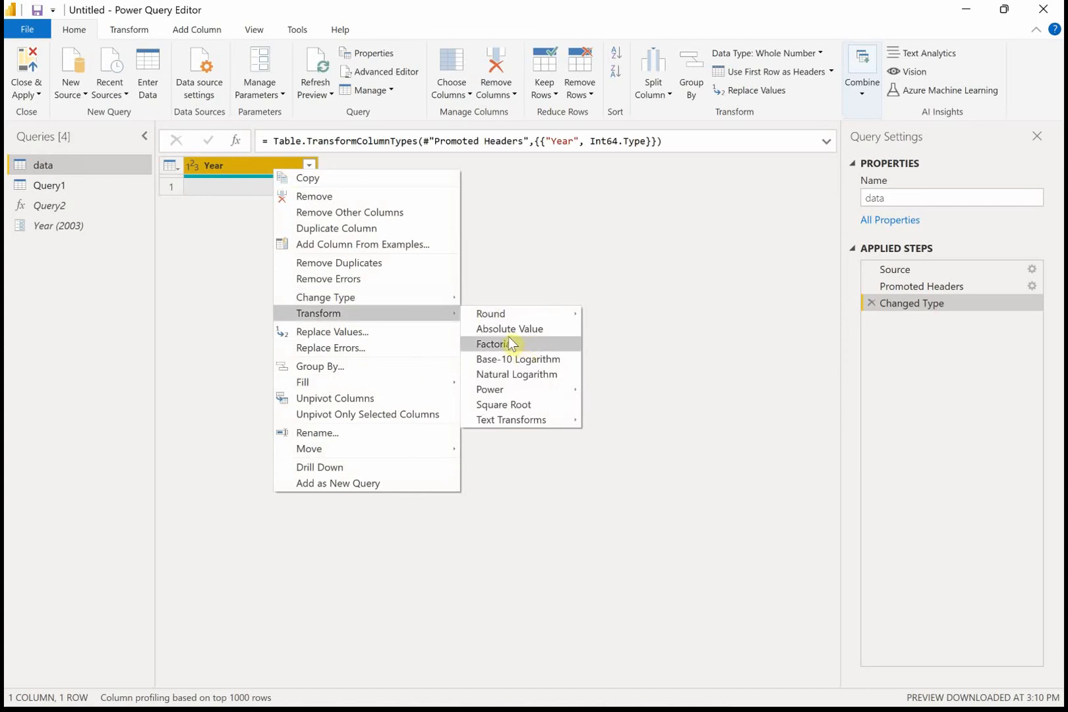
pyautogui.moveTo(459, 298)
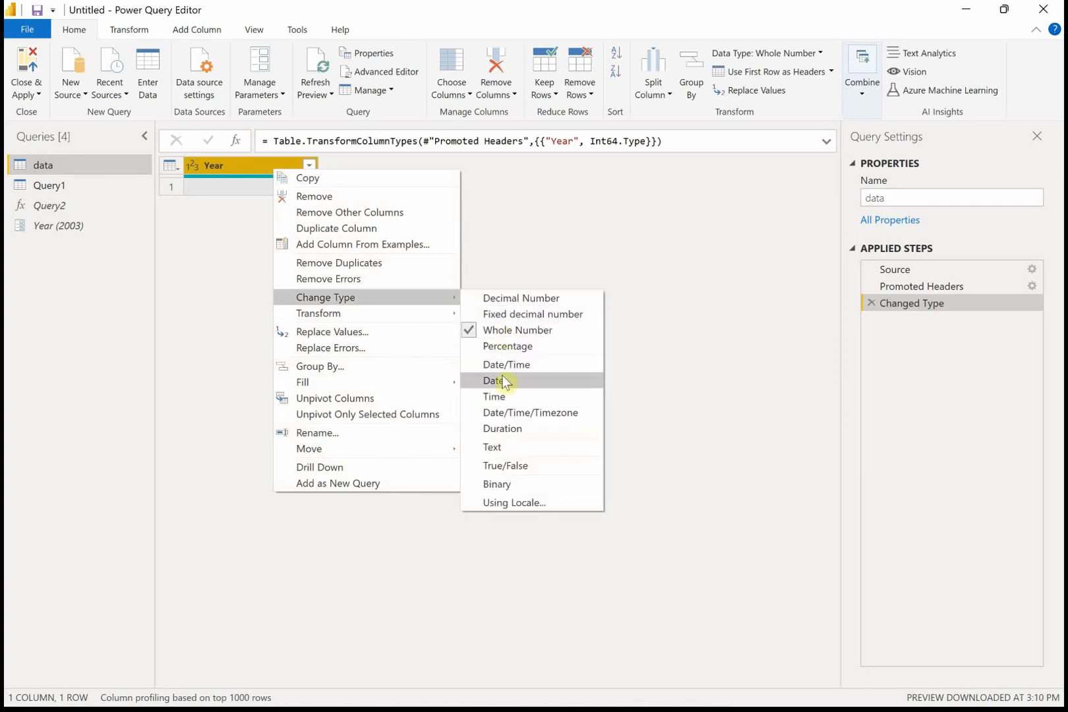
pyautogui.click(506, 453)
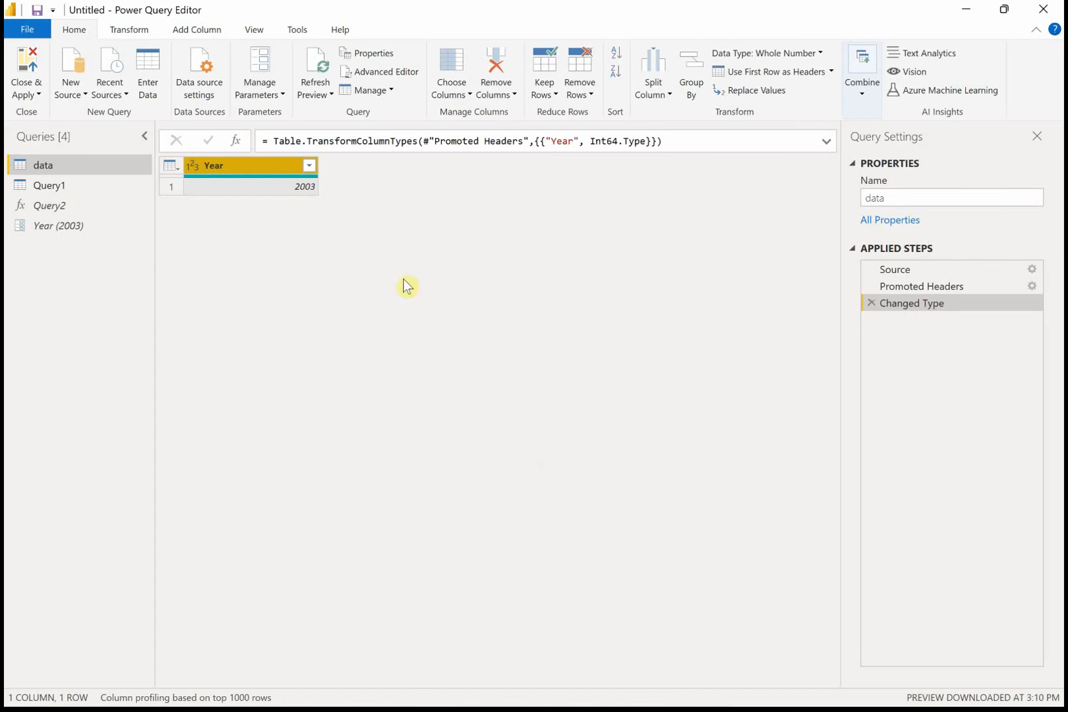
pyautogui.rightClick(277, 165)
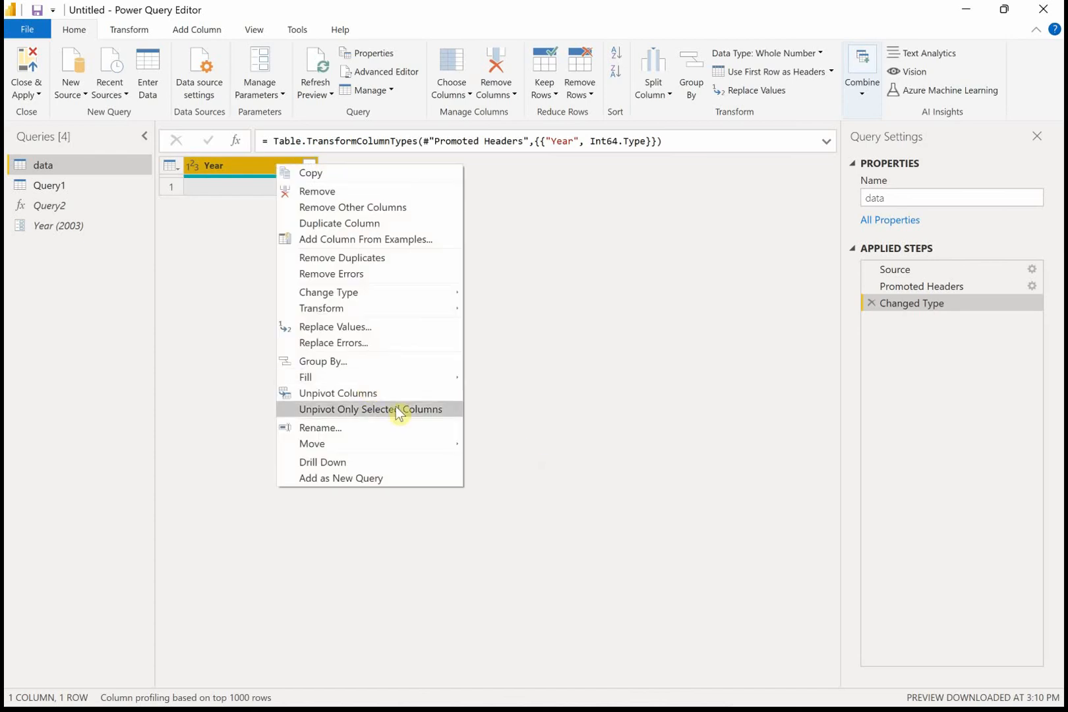
pyautogui.moveTo(410, 295)
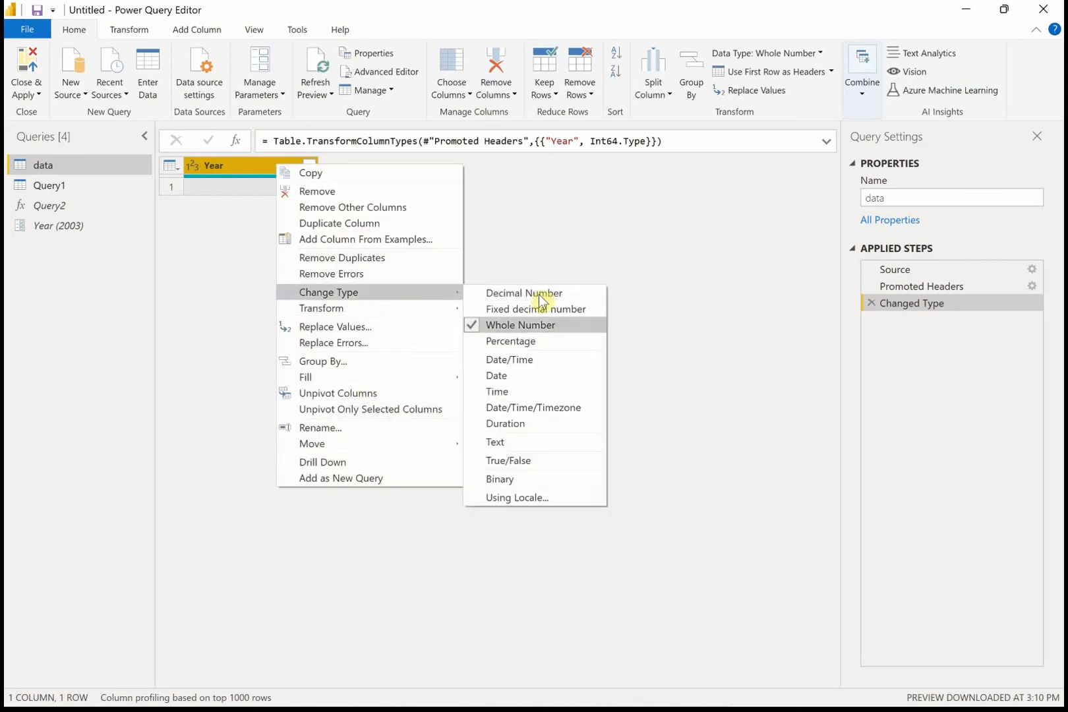
pyautogui.click(536, 443)
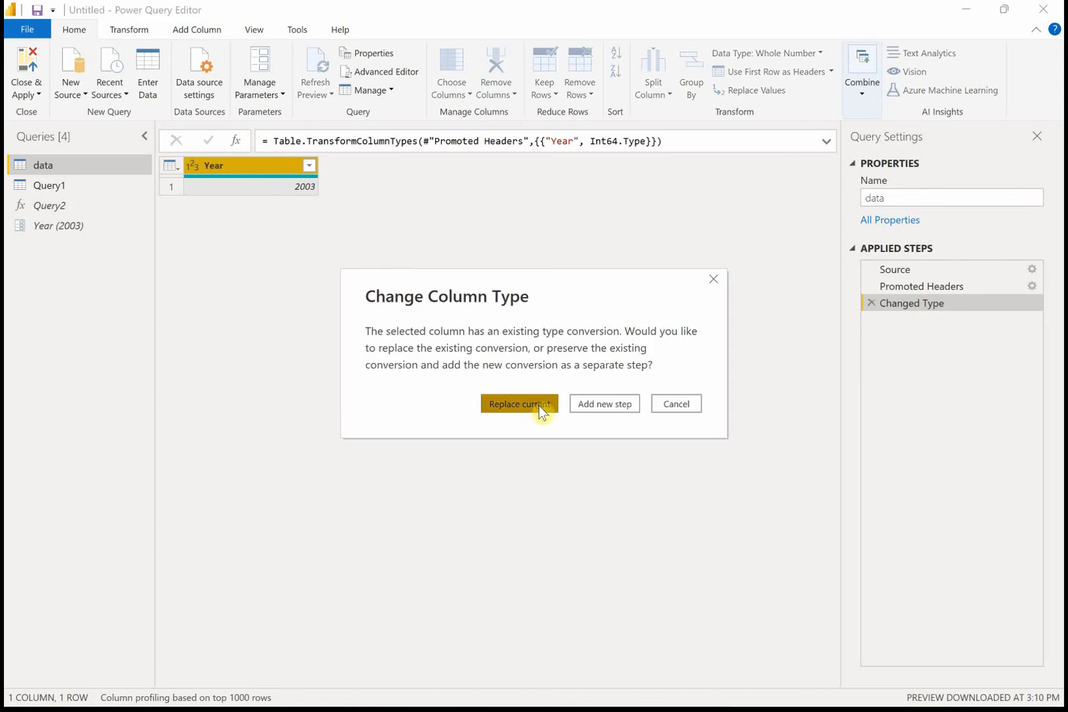
pyautogui.click(539, 406)
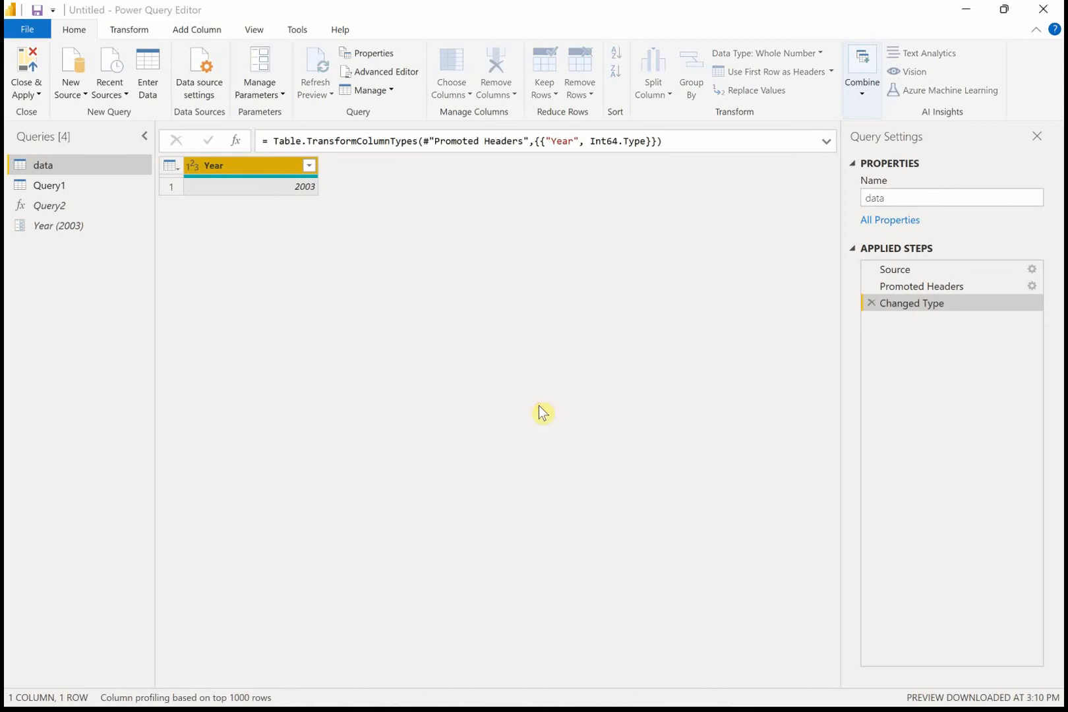
pyautogui.rightClick(284, 165)
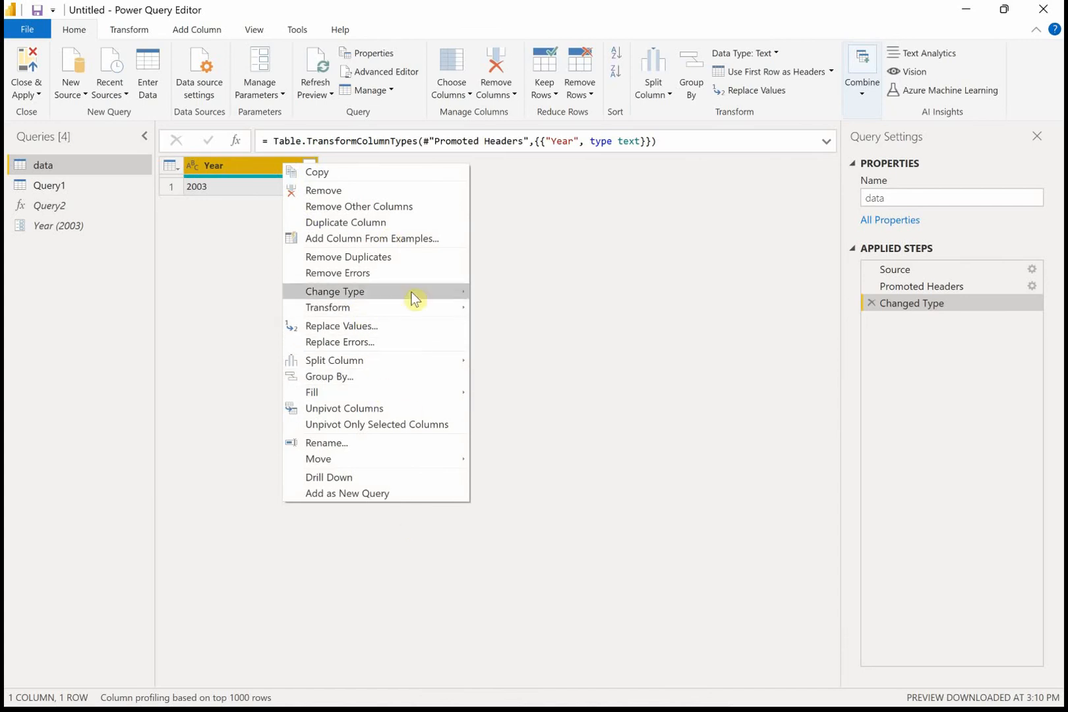
# Create a function named YearCall from the data query.
pyautogui.rightClick(112, 164)
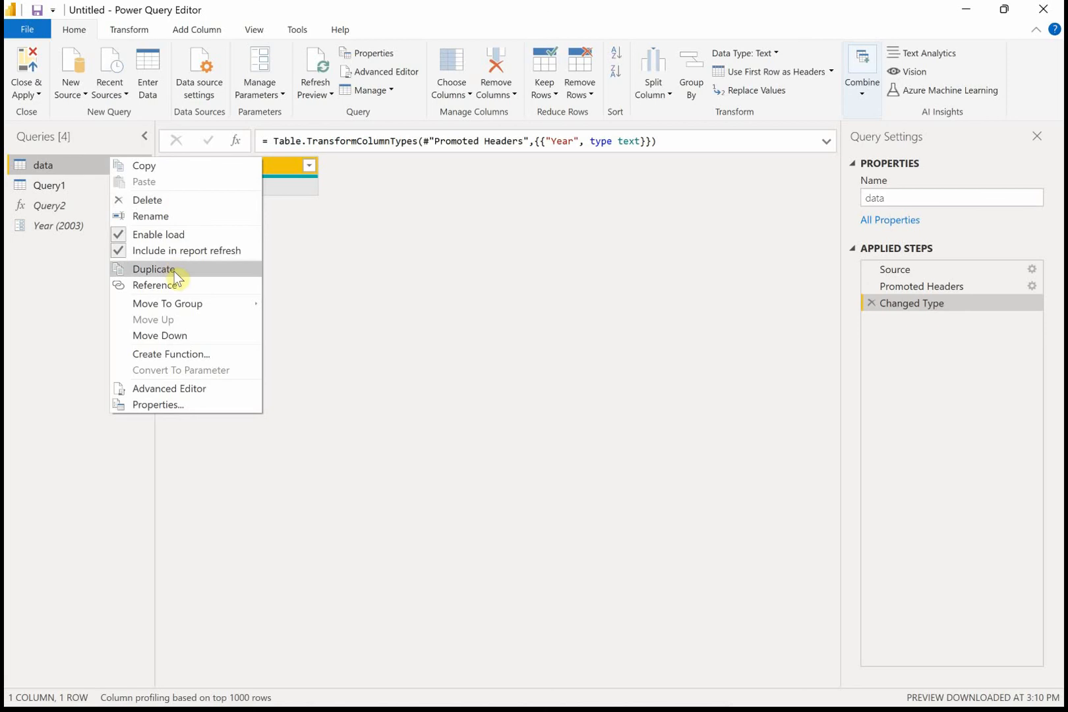
pyautogui.click(201, 354)
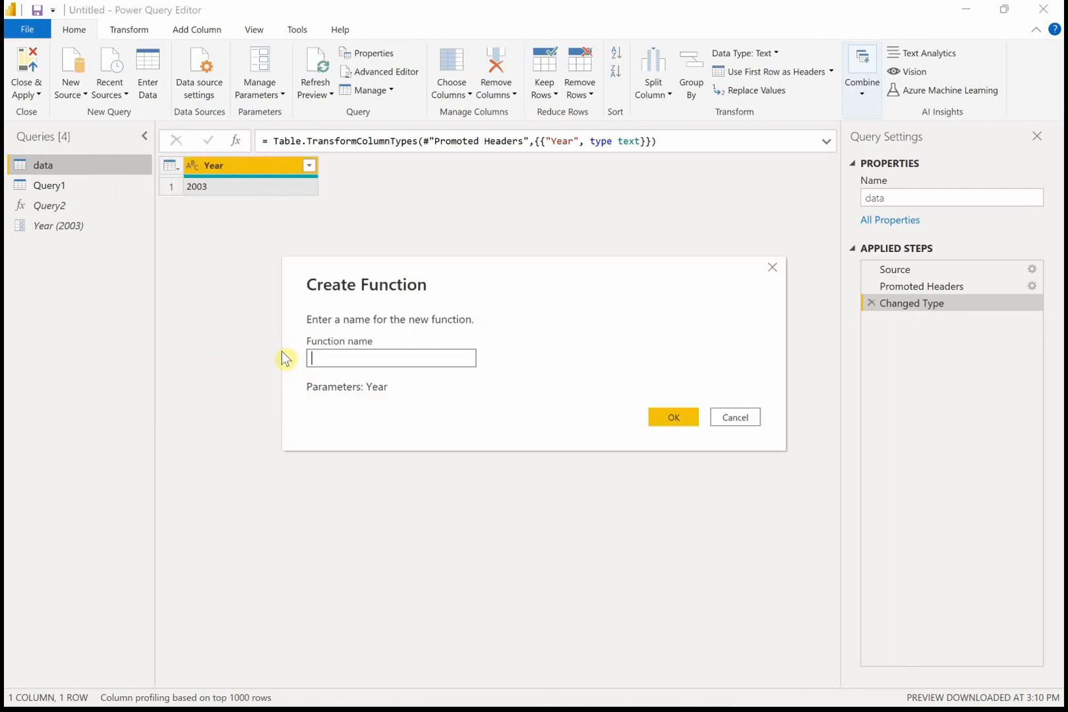
pyautogui.write('YearCall')
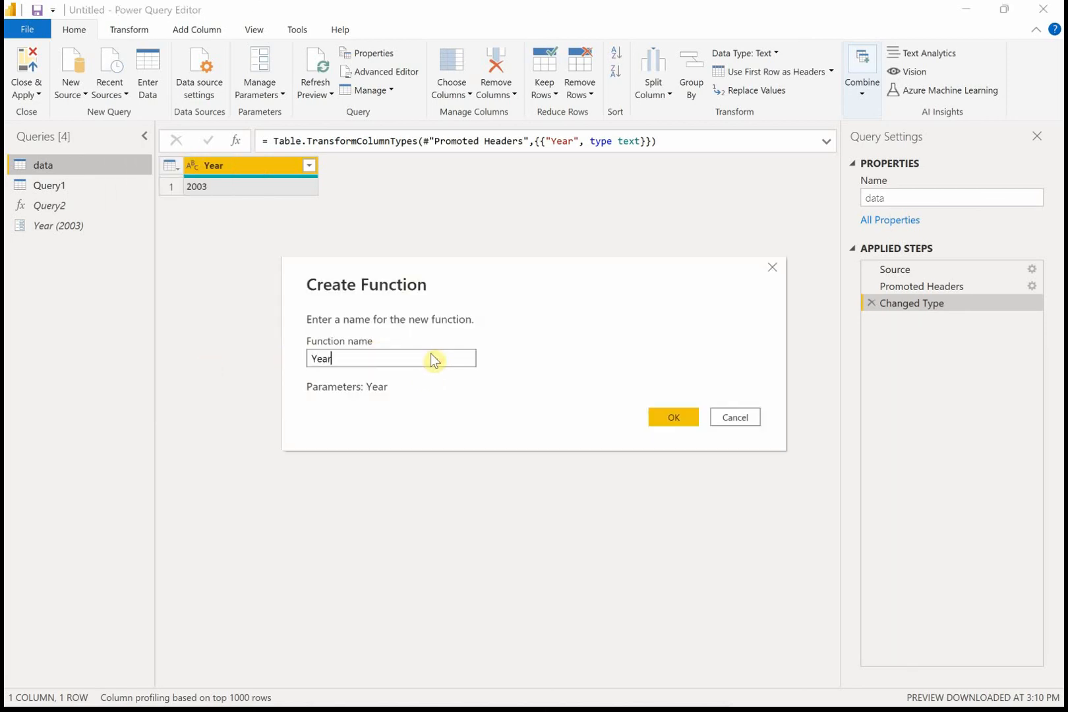
pyautogui.click(683, 416)
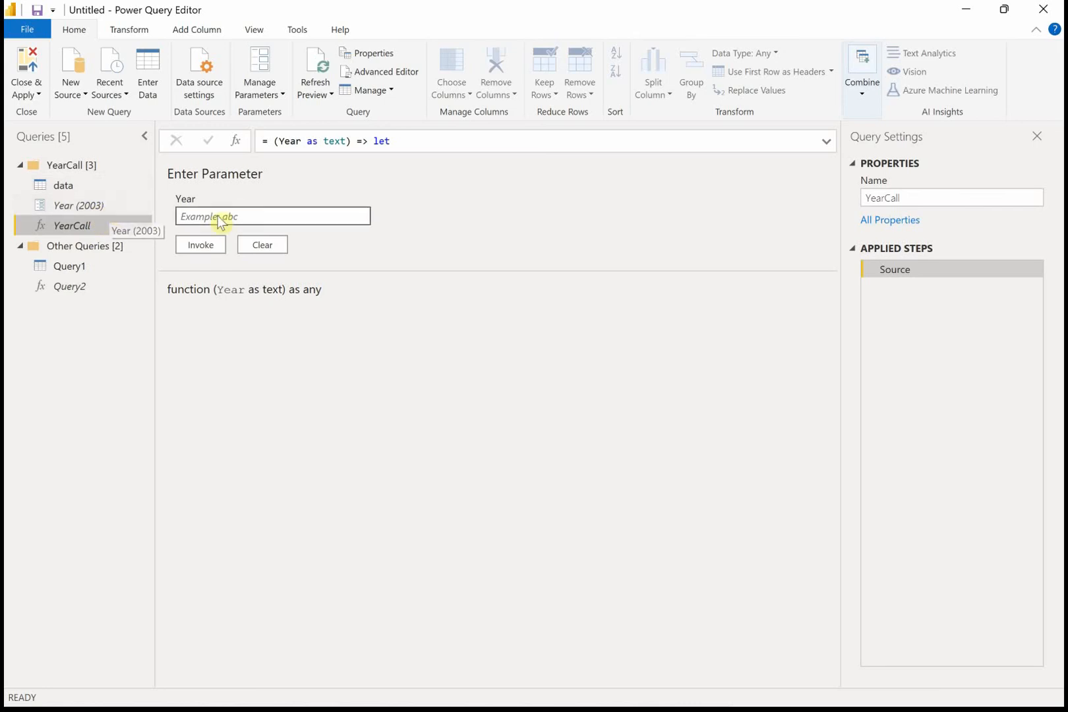
# Invoke the YearCall function with the Year value 2002, view its output and return to the function.
pyautogui.click(252, 211)
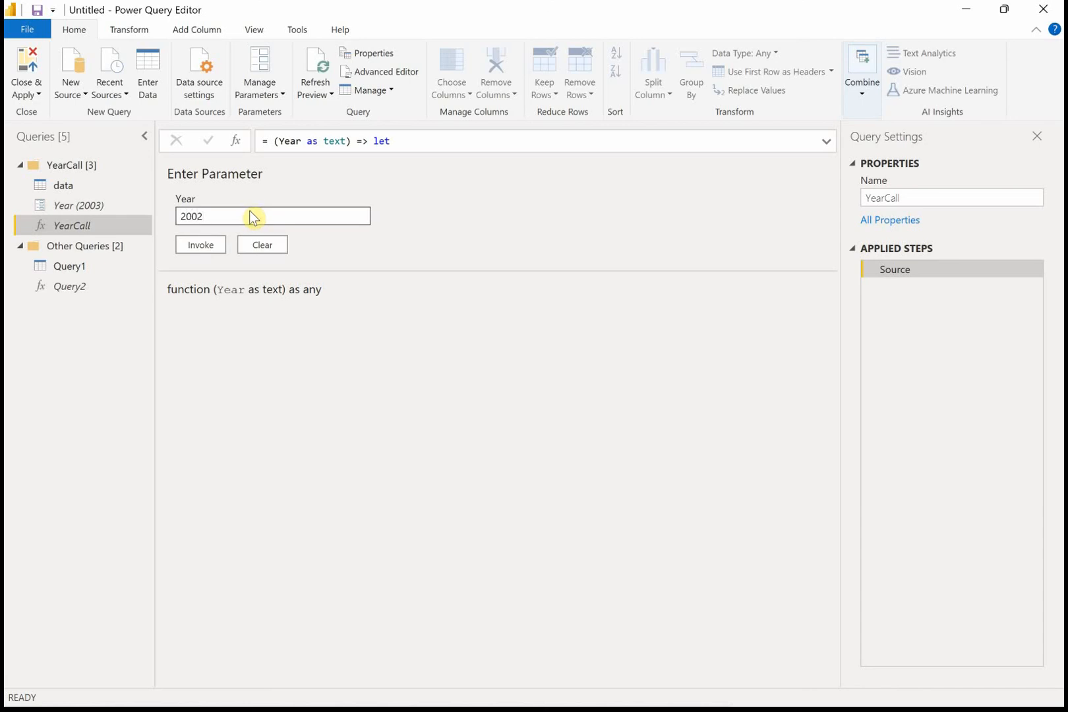
pyautogui.click(200, 246)
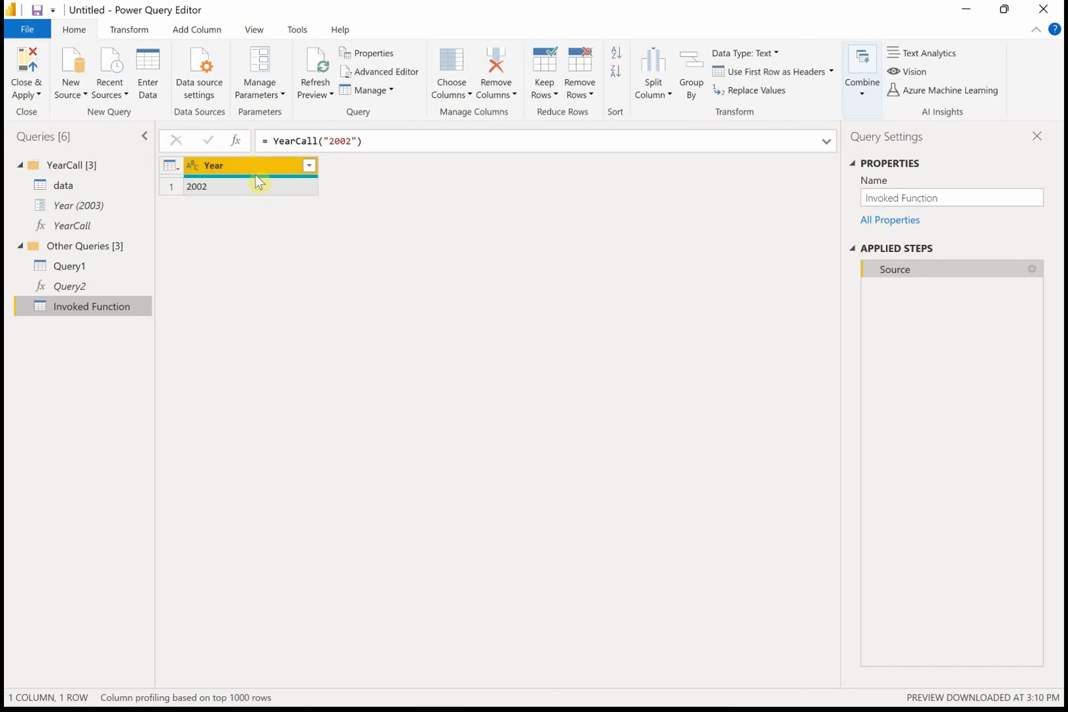
pyautogui.click(96, 224)
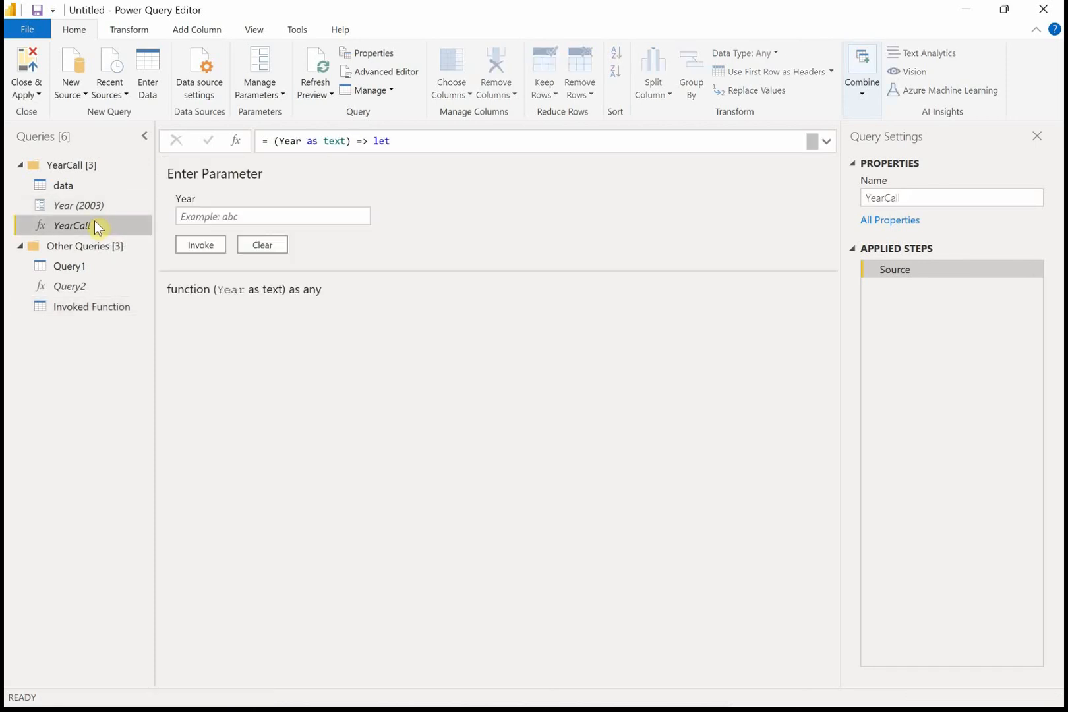
# Delete the Invoked Function query and reselect the YearCall function.
pyautogui.click(109, 309)
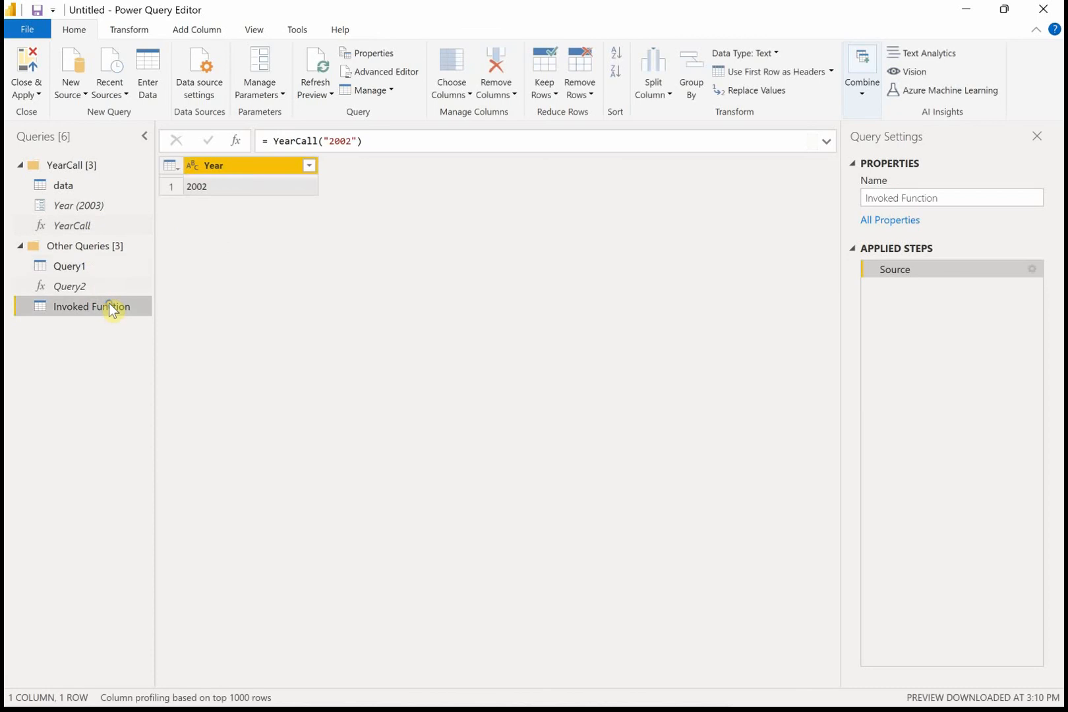
pyautogui.rightClick(110, 307)
pyautogui.click(185, 347)
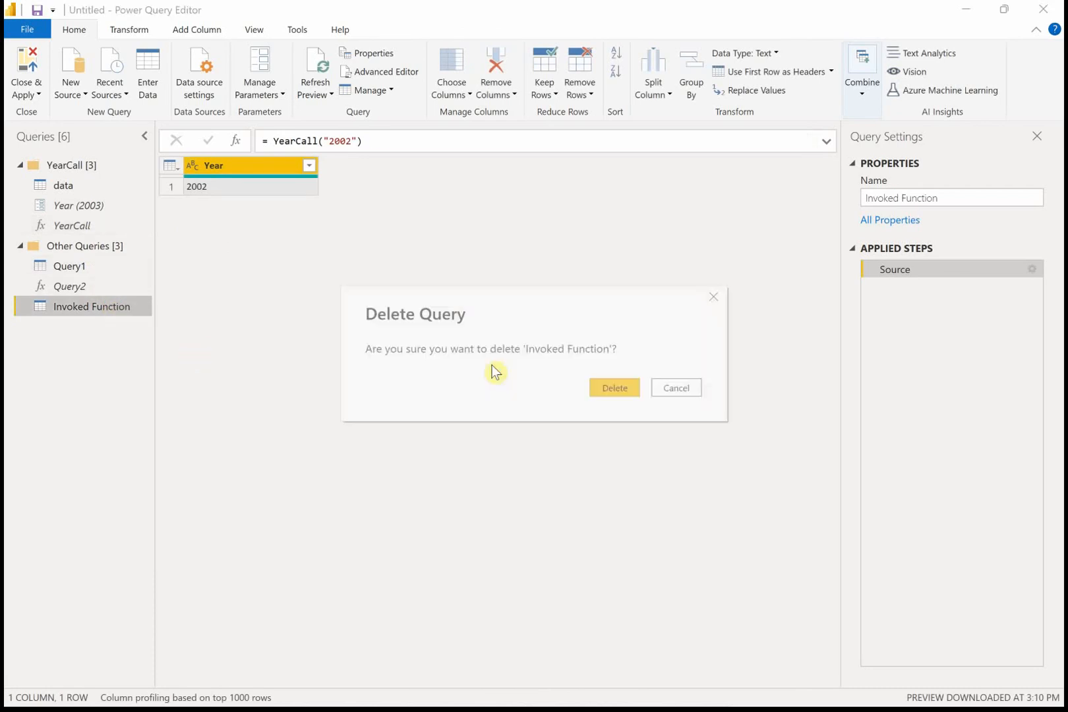
pyautogui.click(612, 388)
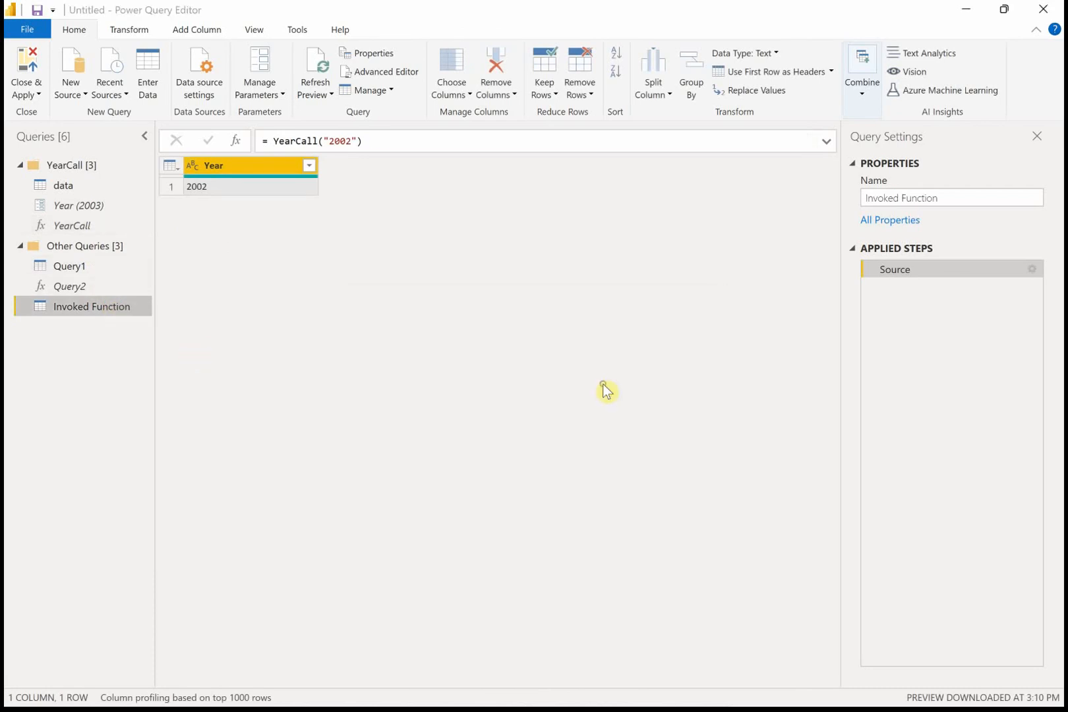
pyautogui.click(96, 224)
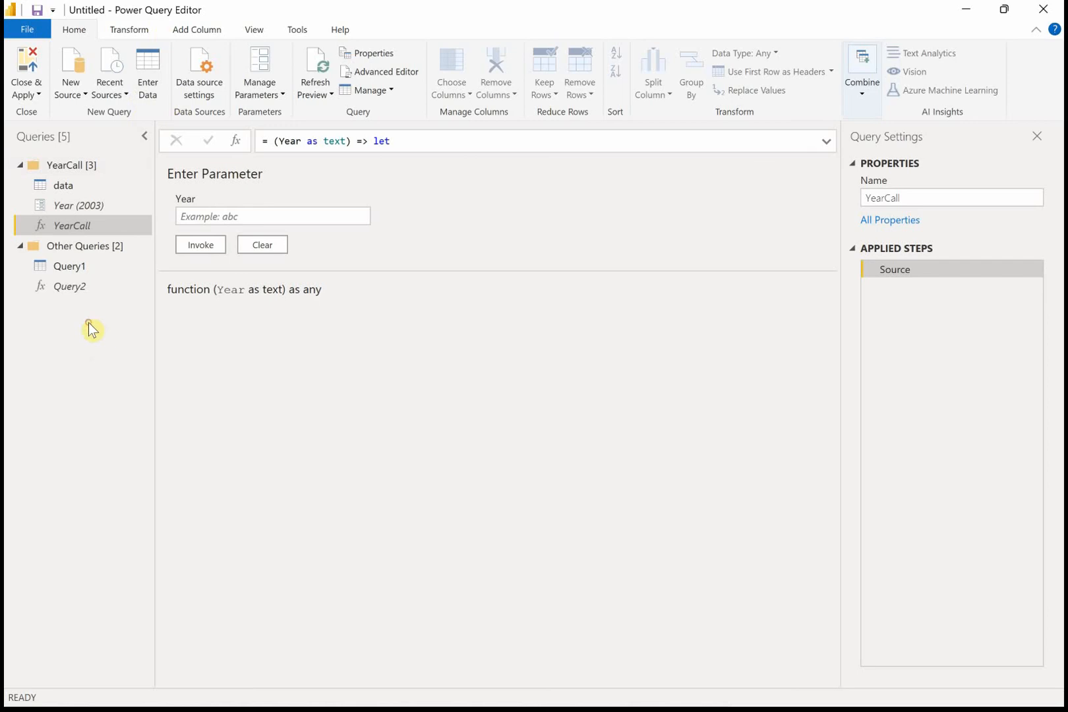
# Add a new blank query to the Other Queries group.
pyautogui.click(100, 243)
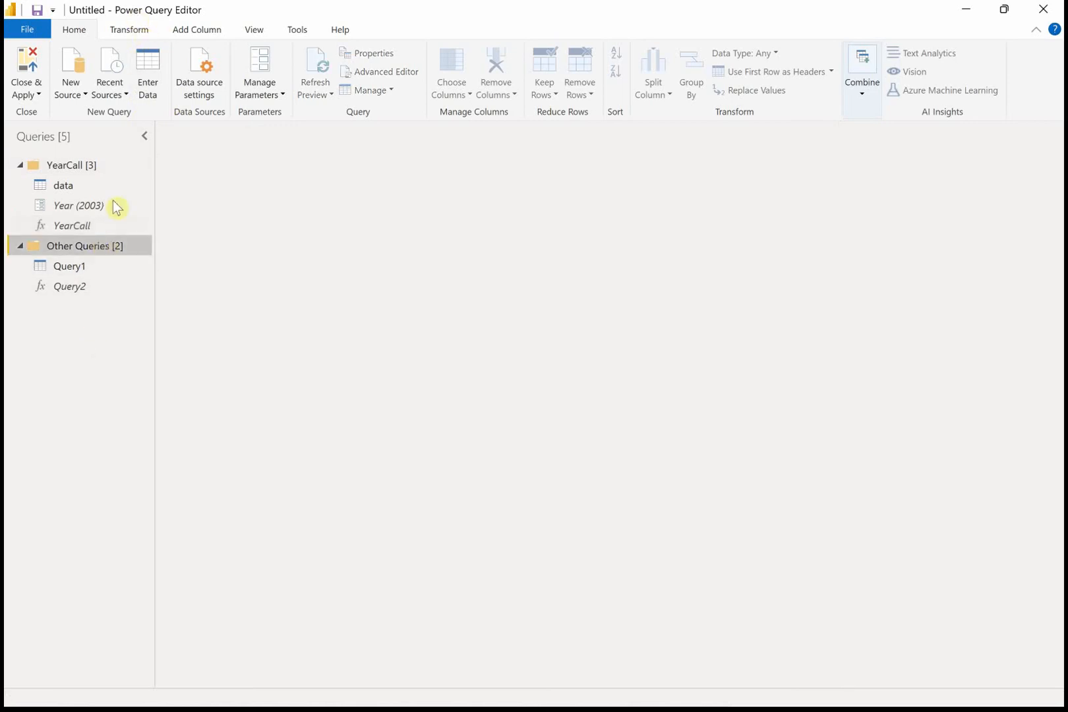
pyautogui.rightClick(116, 374)
pyautogui.moveTo(198, 395)
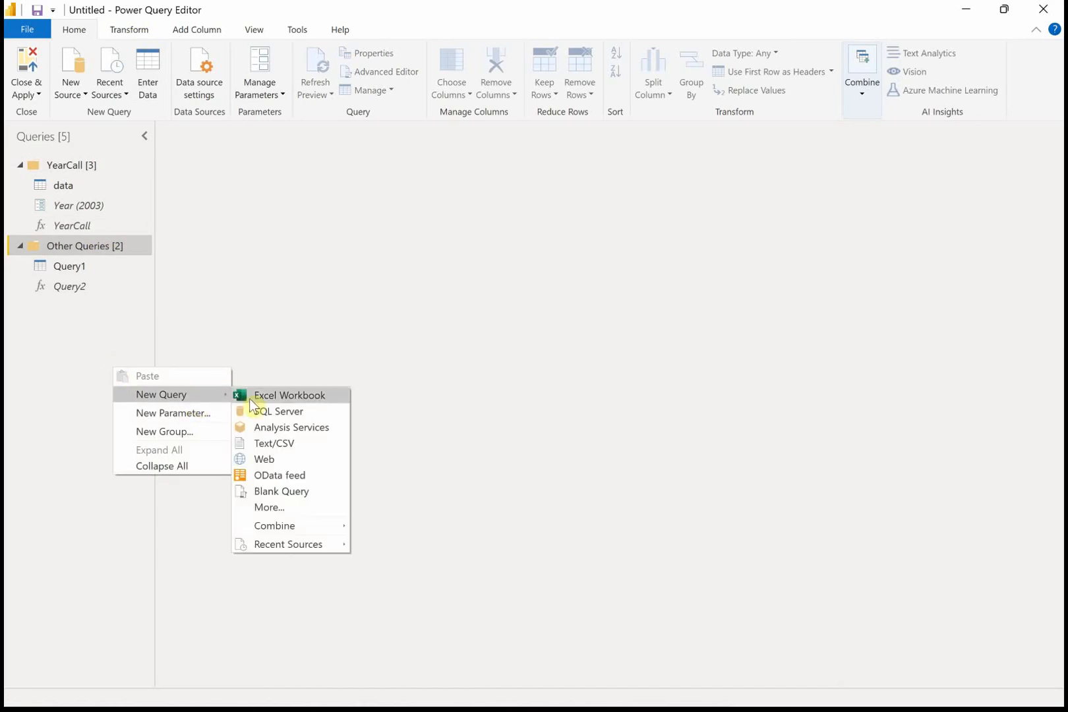
pyautogui.click(295, 491)
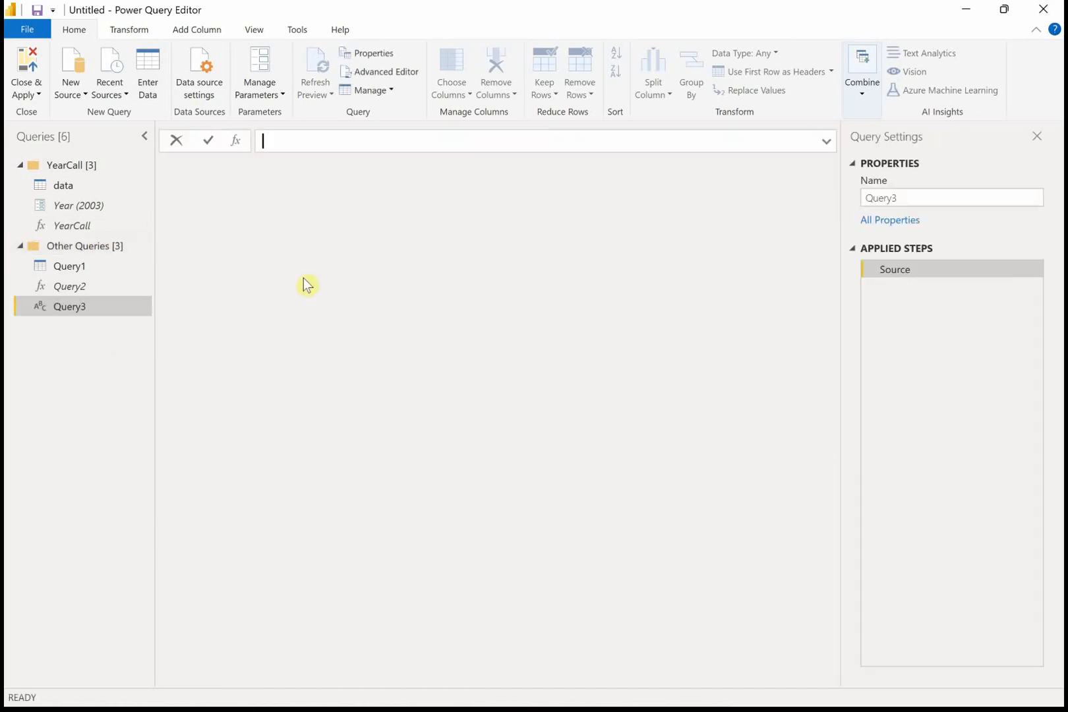
# Enter {2002,2003,2017} as the new query's source and convert it to a list.
pyautogui.write('{2002,2003,2017')
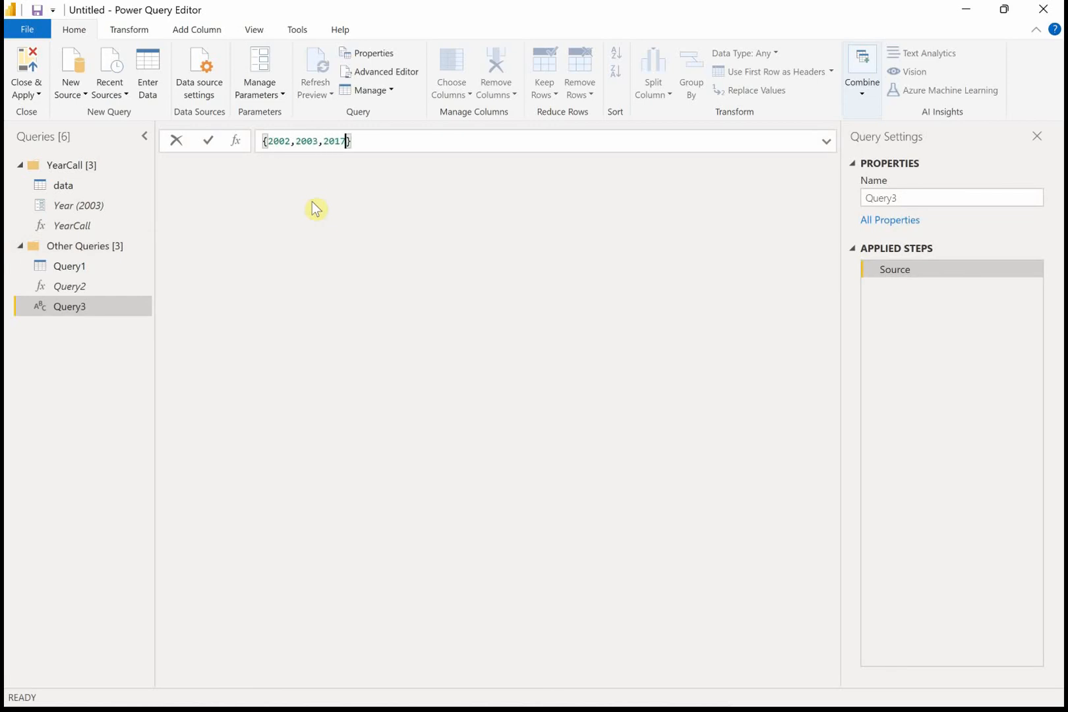
pyautogui.press('Return')
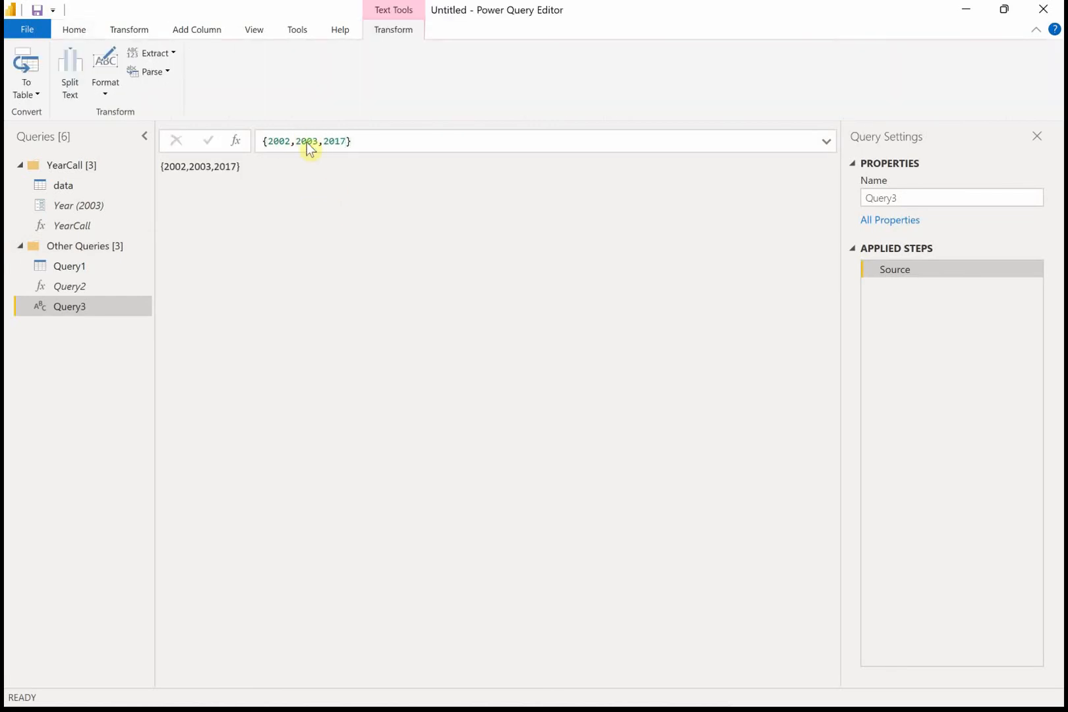
pyautogui.click(25, 87)
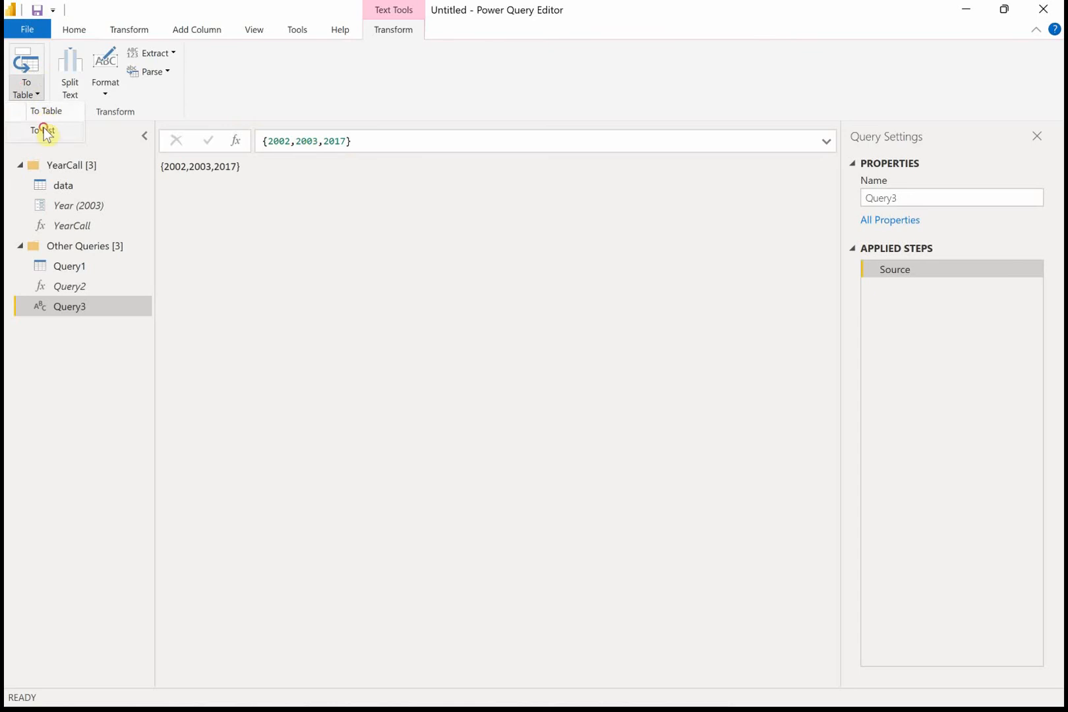
pyautogui.click(41, 130)
# Replace the list conversion step's formula with = {2002,2003,2017}.
pyautogui.moveTo(316, 143); pyautogui.dragTo(278, 144)
pyautogui.write('{2002,200')
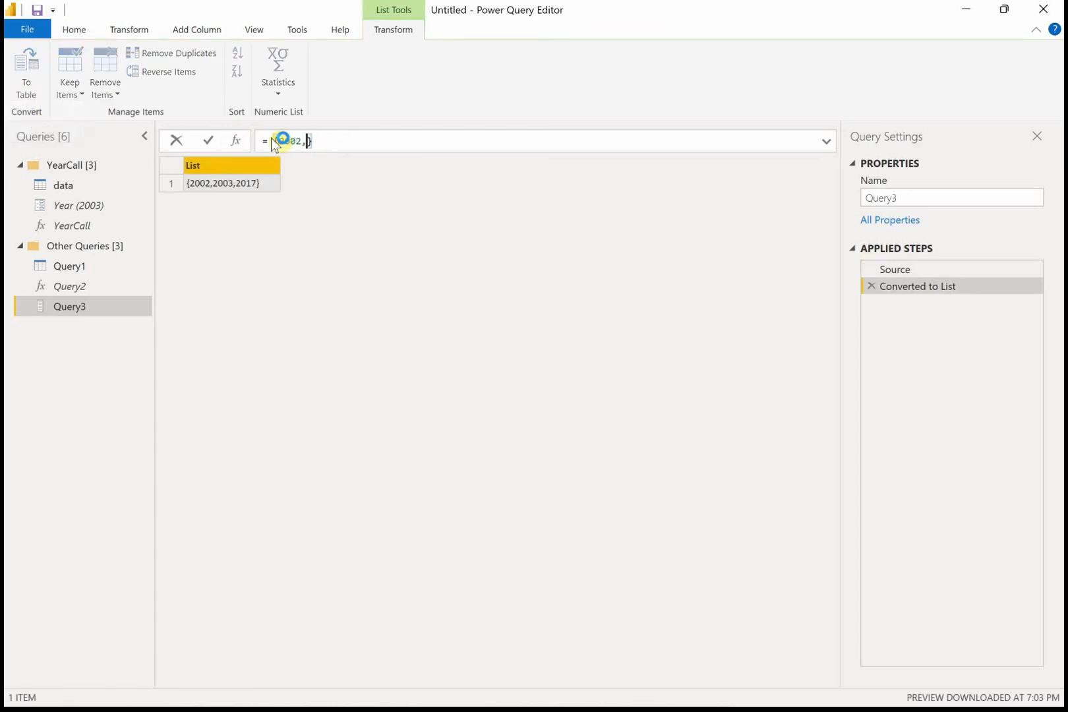
pyautogui.write('3,2017')
pyautogui.press('Return')
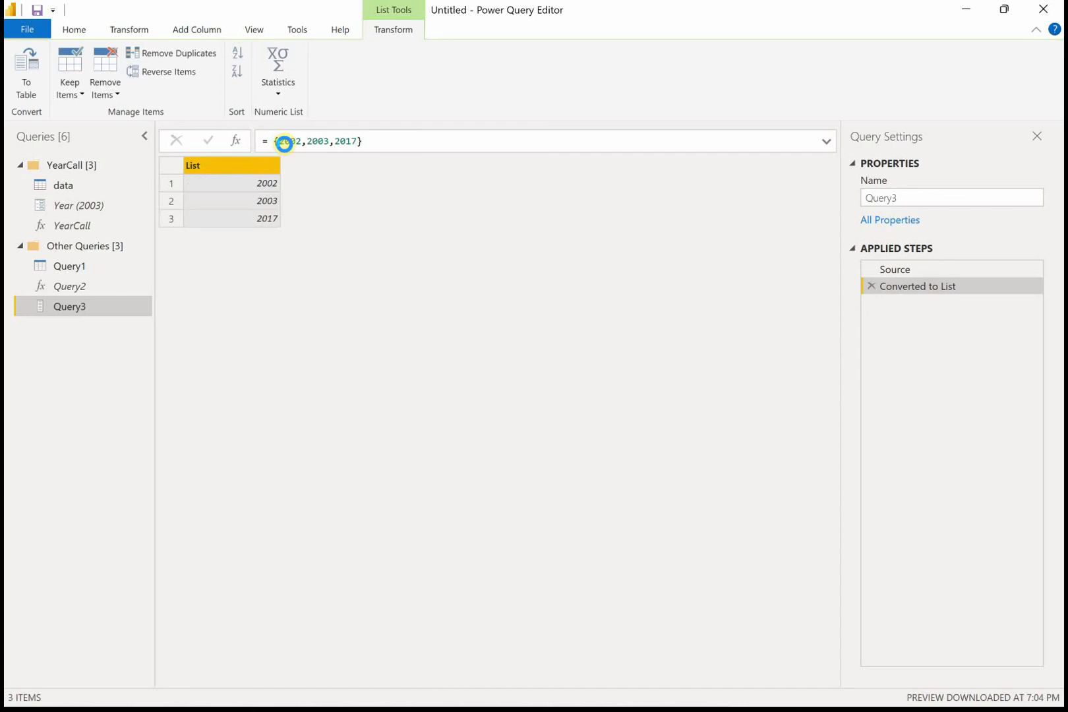
# Convert the list of years to a table without a delimiter and change Column1's data type to Text.
pyautogui.click(27, 87)
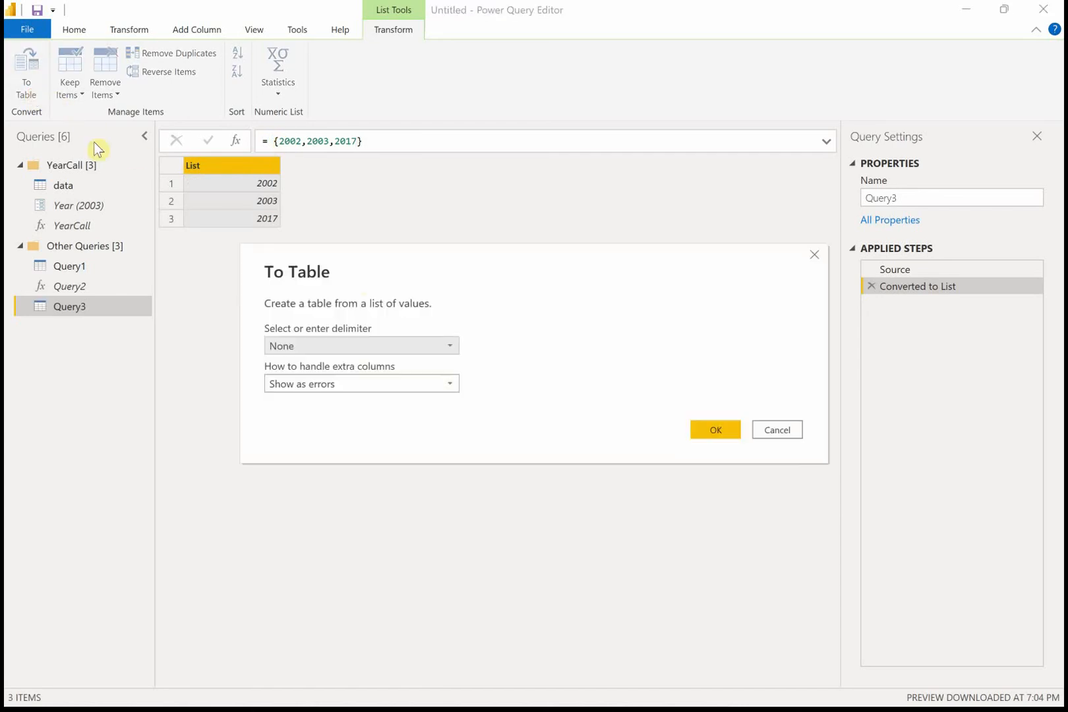
pyautogui.click(718, 430)
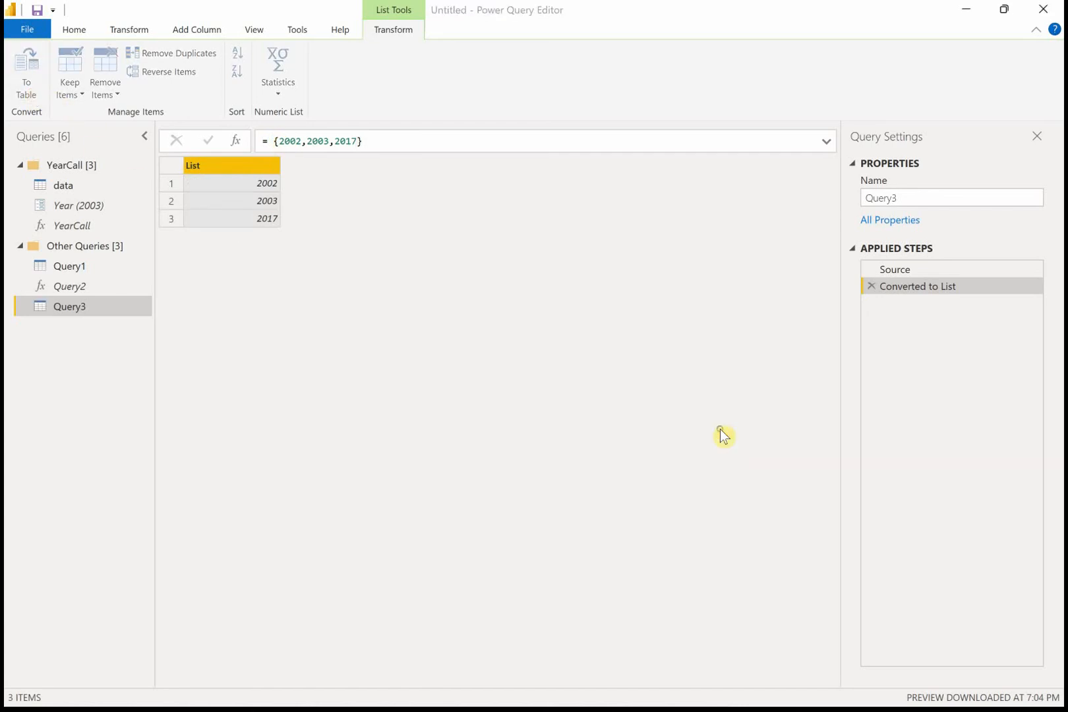
pyautogui.rightClick(262, 165)
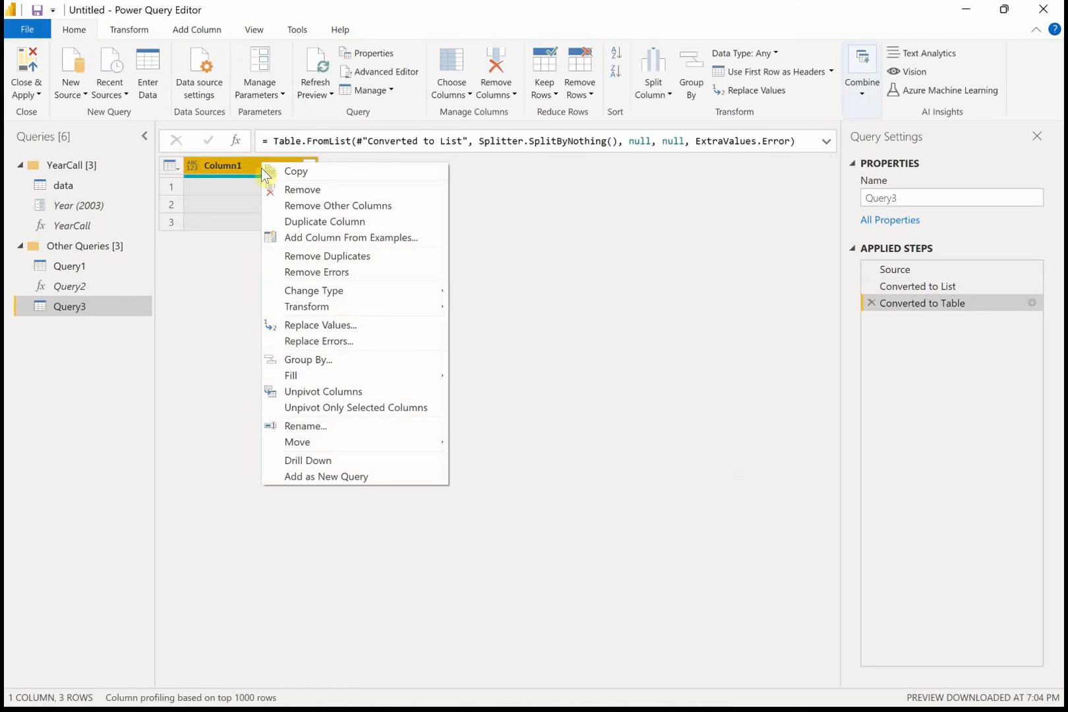
pyautogui.moveTo(432, 445)
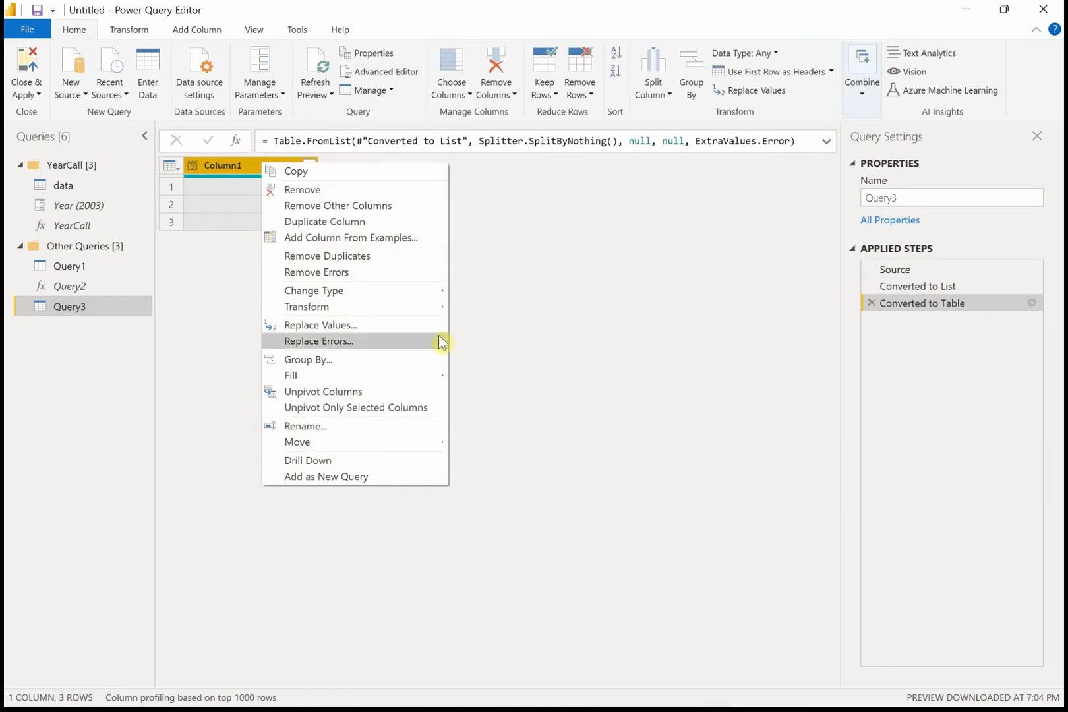
pyautogui.moveTo(436, 301)
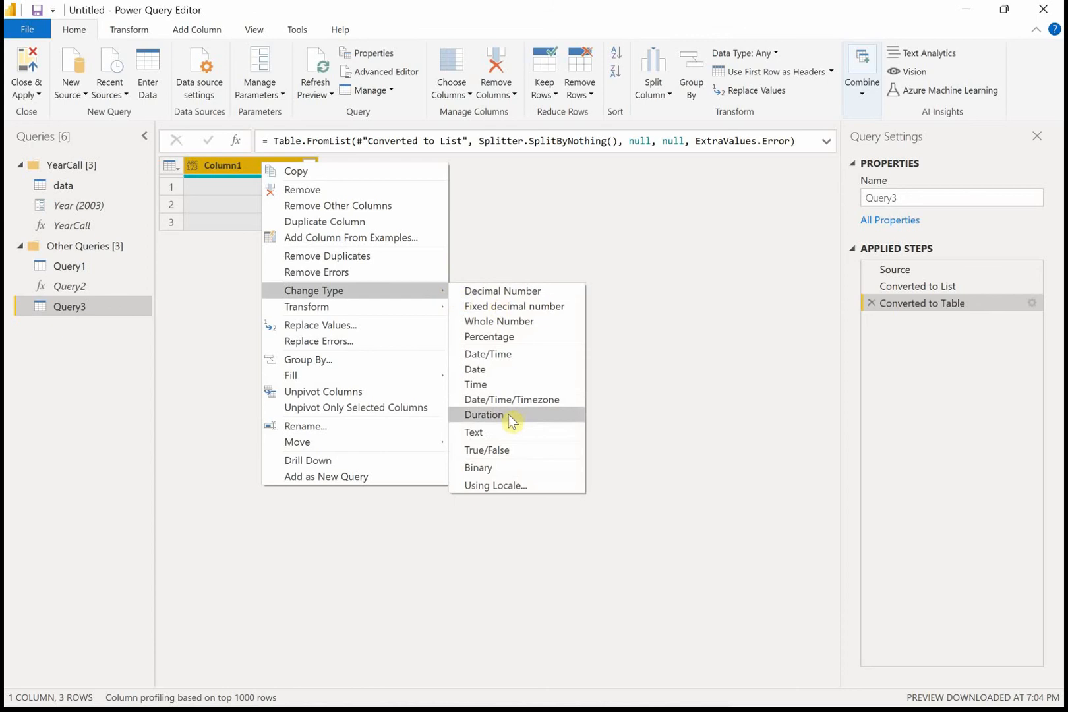
pyautogui.click(515, 435)
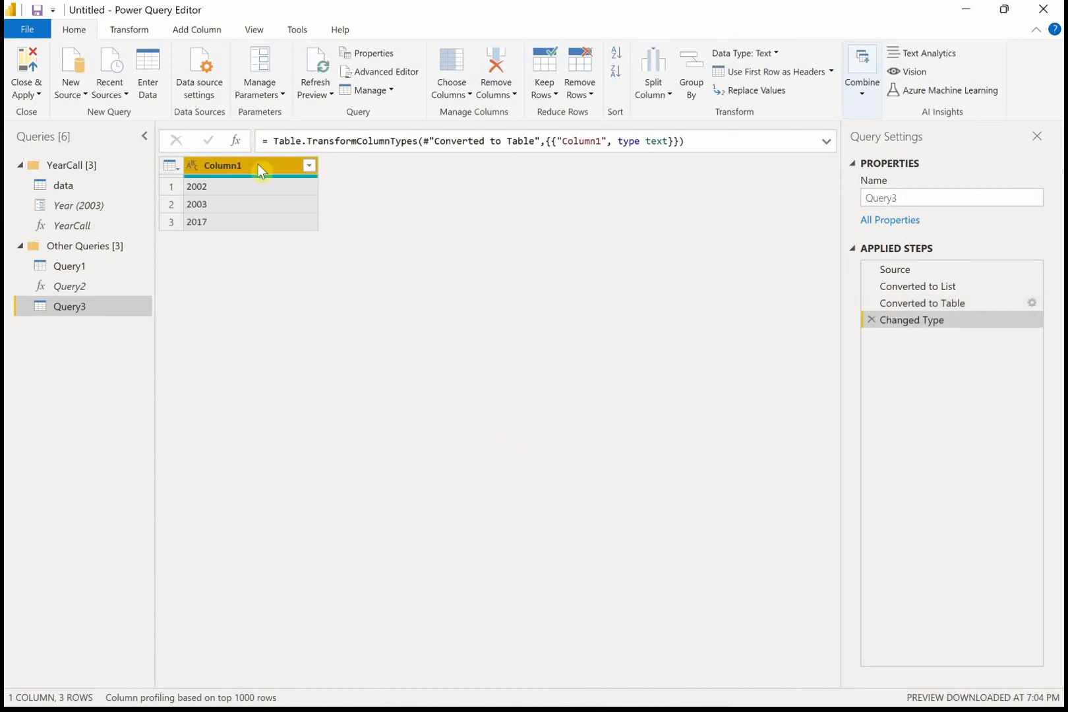
# Add a column named Content that invokes the custom function YearCall for each row, with Column1 supplying the Year.
pyautogui.click(204, 29)
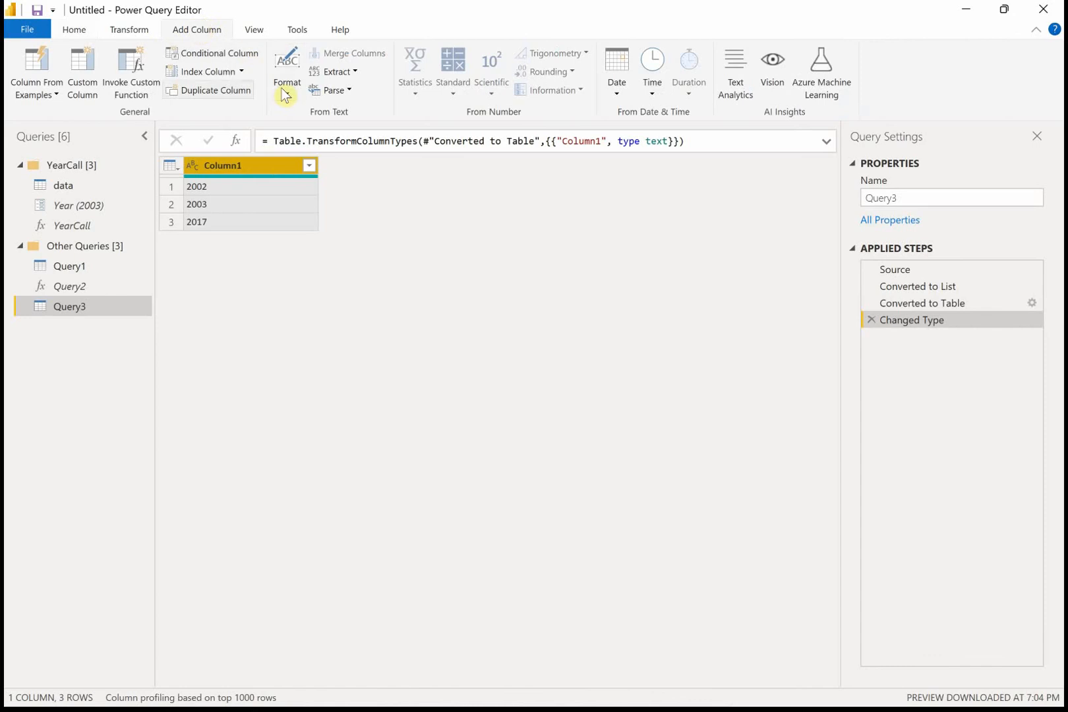
pyautogui.click(139, 75)
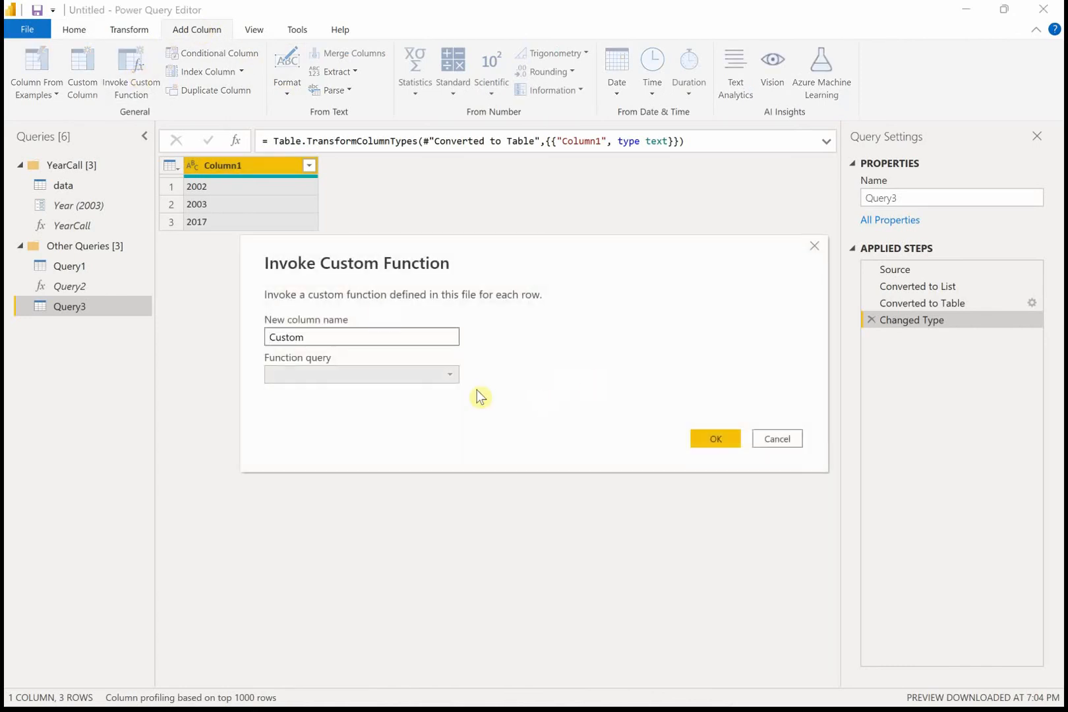
pyautogui.click(450, 377)
pyautogui.click(377, 335)
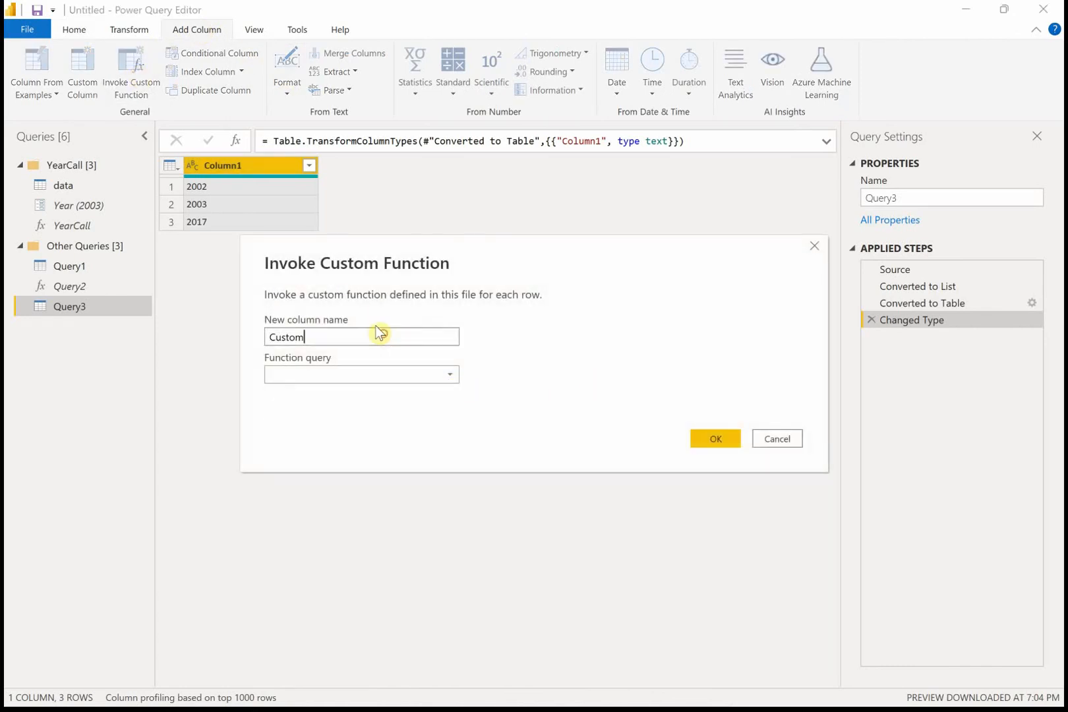
pyautogui.doubleClick(302, 335)
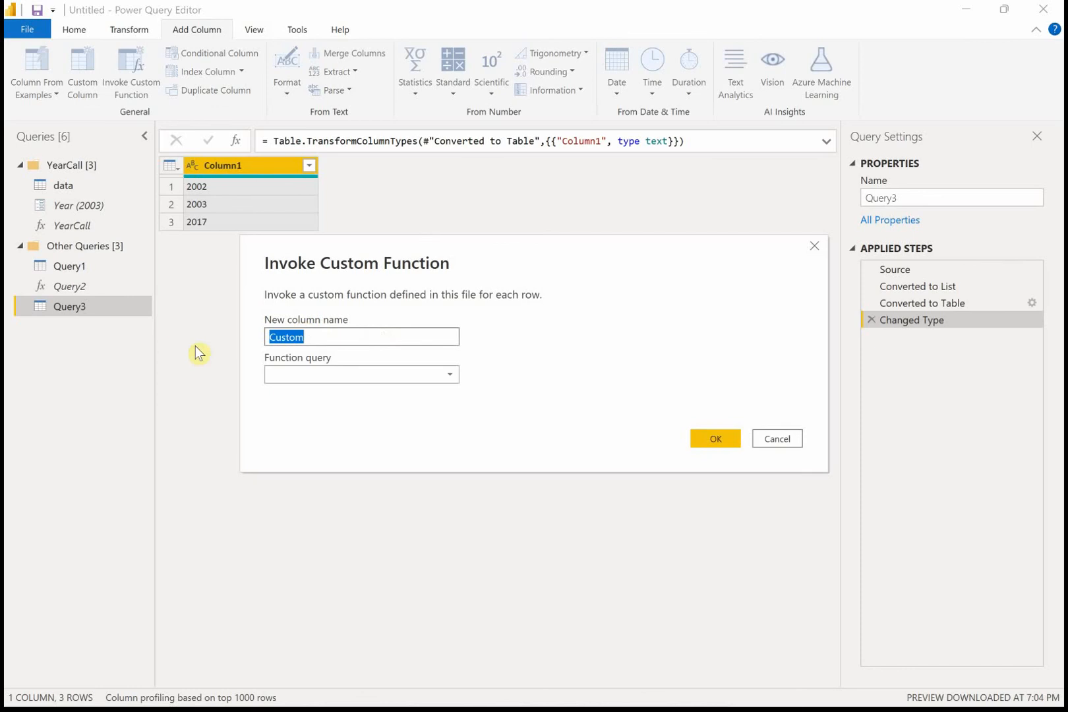
pyautogui.write('Content')
pyautogui.click(390, 374)
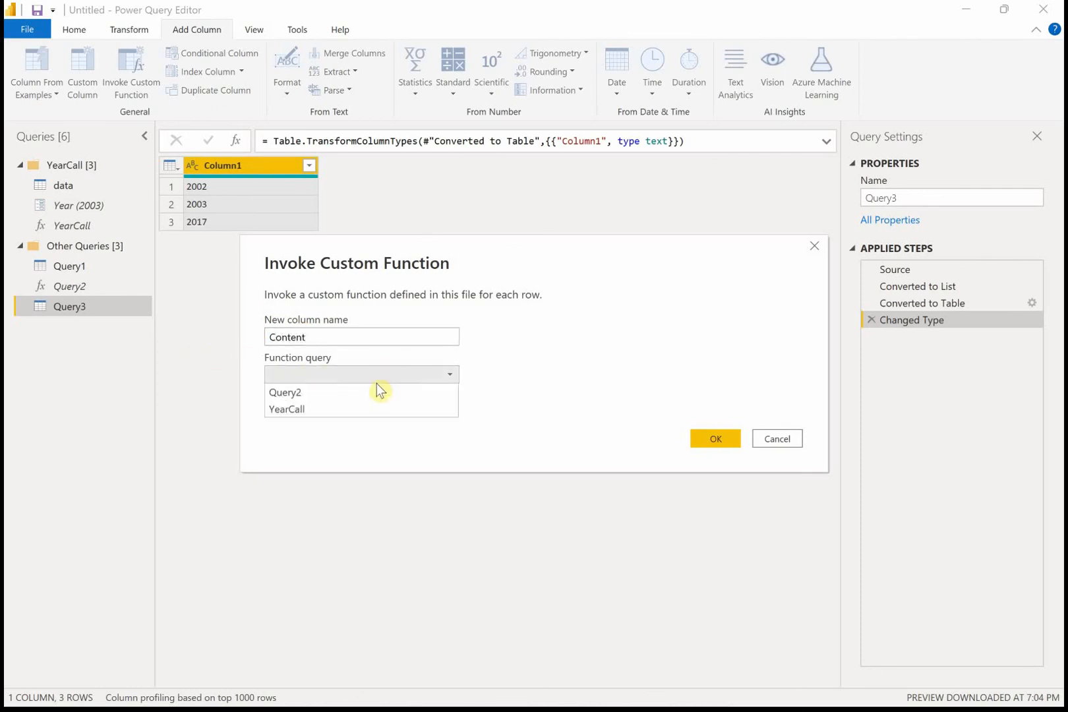
pyautogui.click(363, 410)
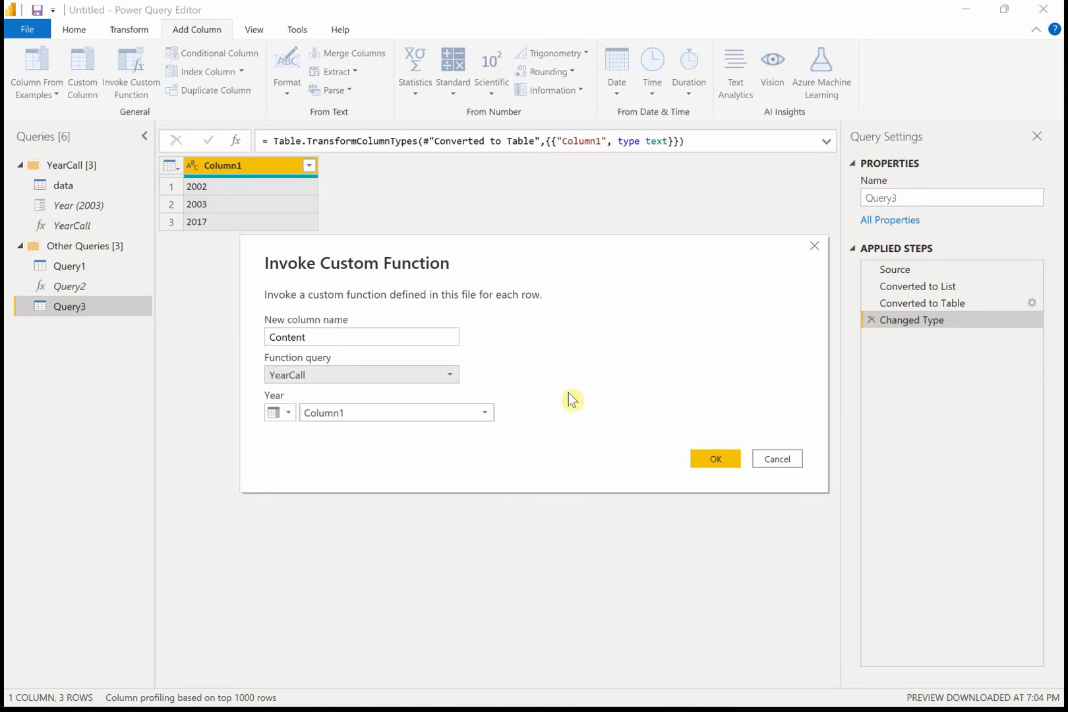
pyautogui.click(485, 413)
pyautogui.click(460, 430)
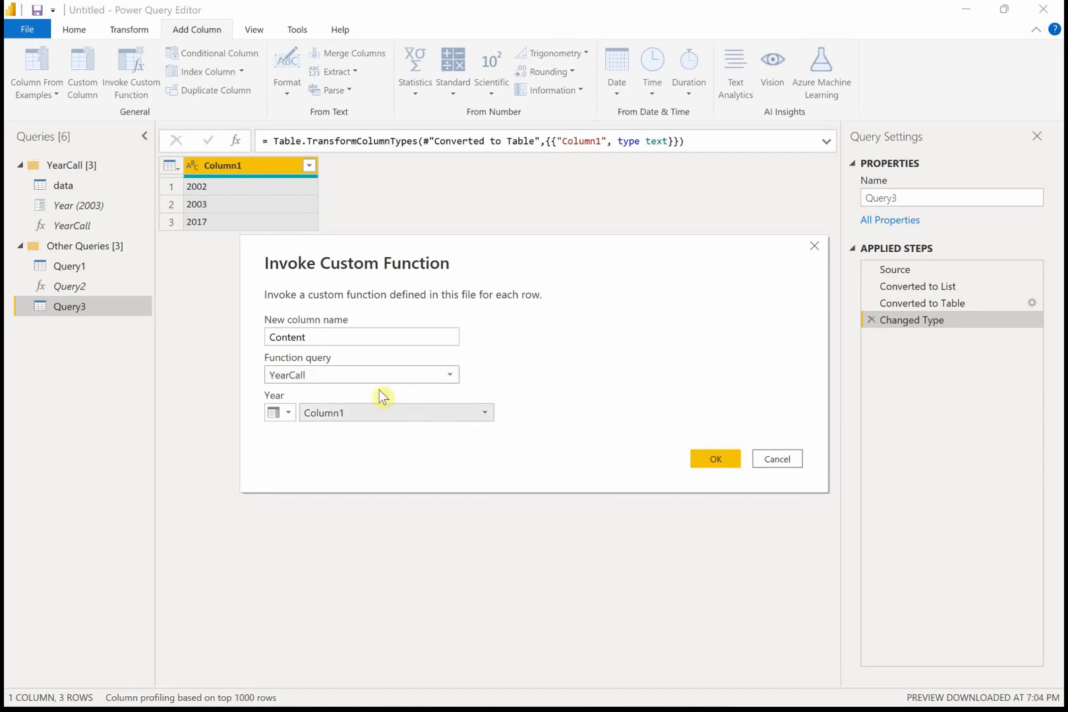
pyautogui.click(715, 460)
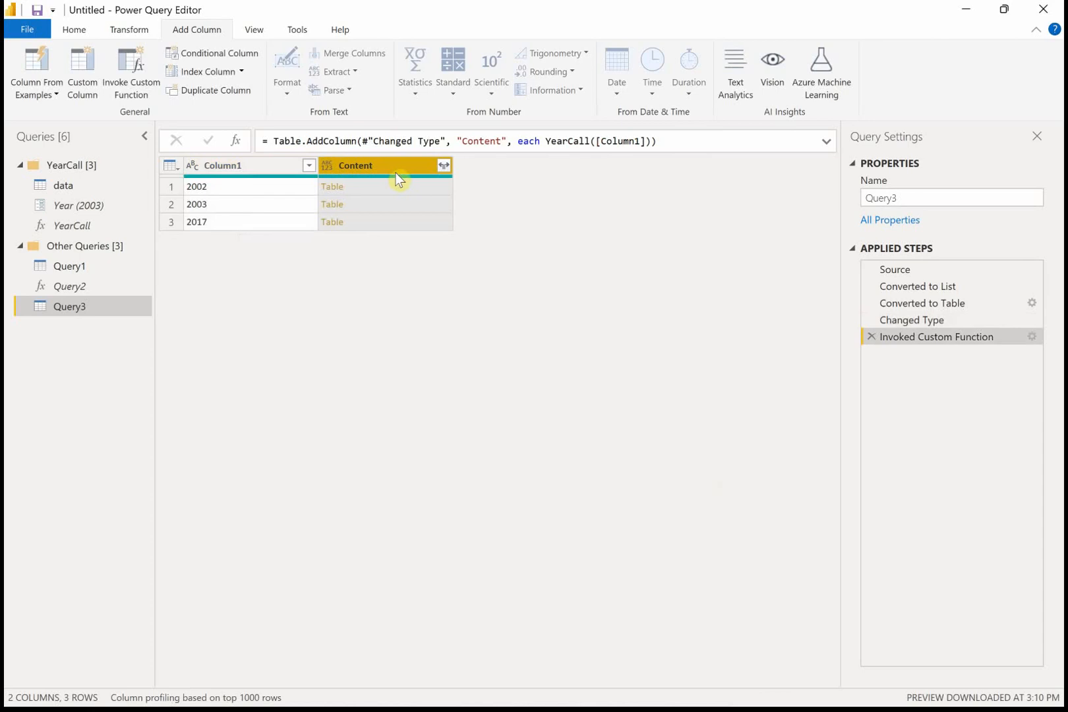
# Expand the Content column to its Year field, using the original column name as prefix.
pyautogui.click(444, 166)
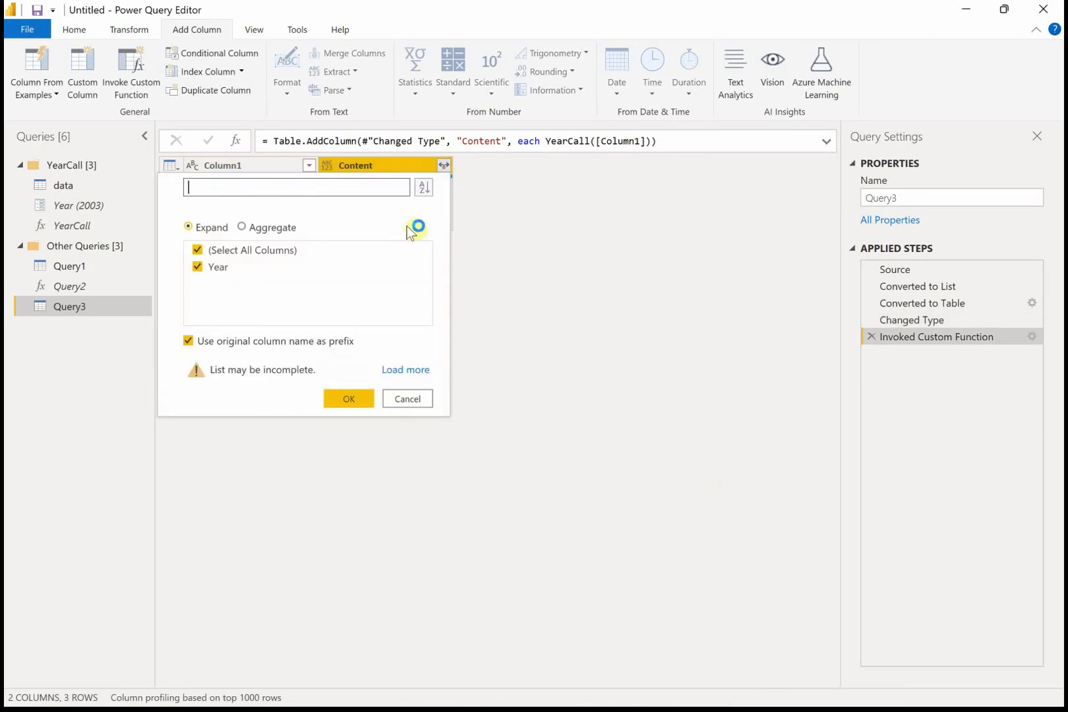
pyautogui.click(342, 403)
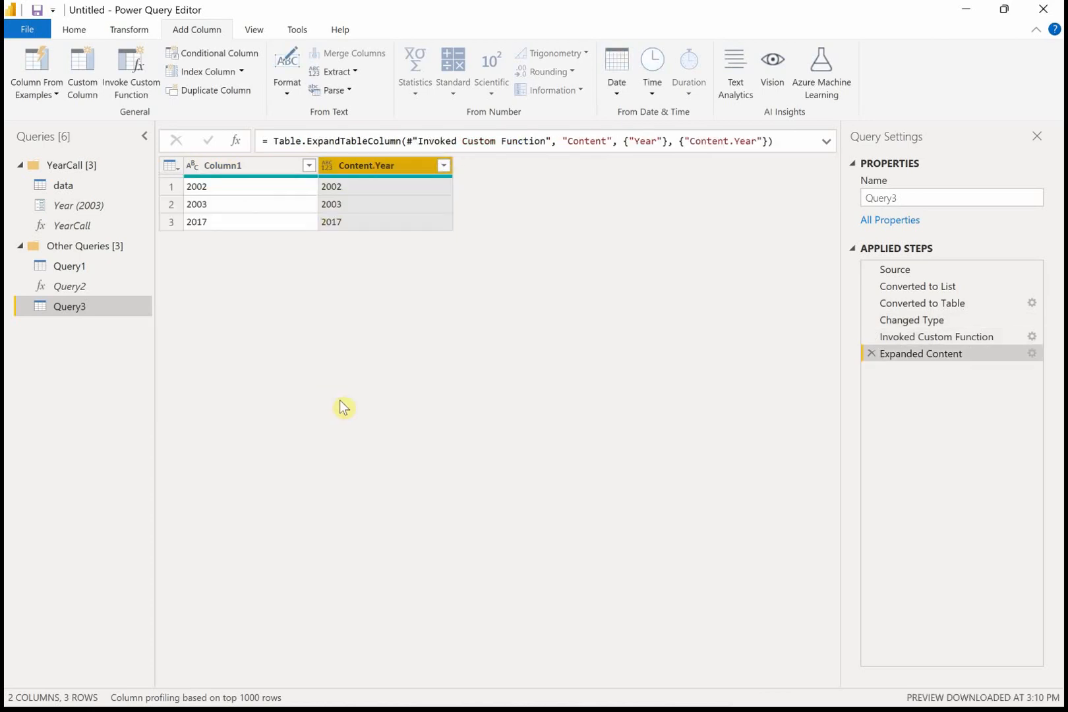